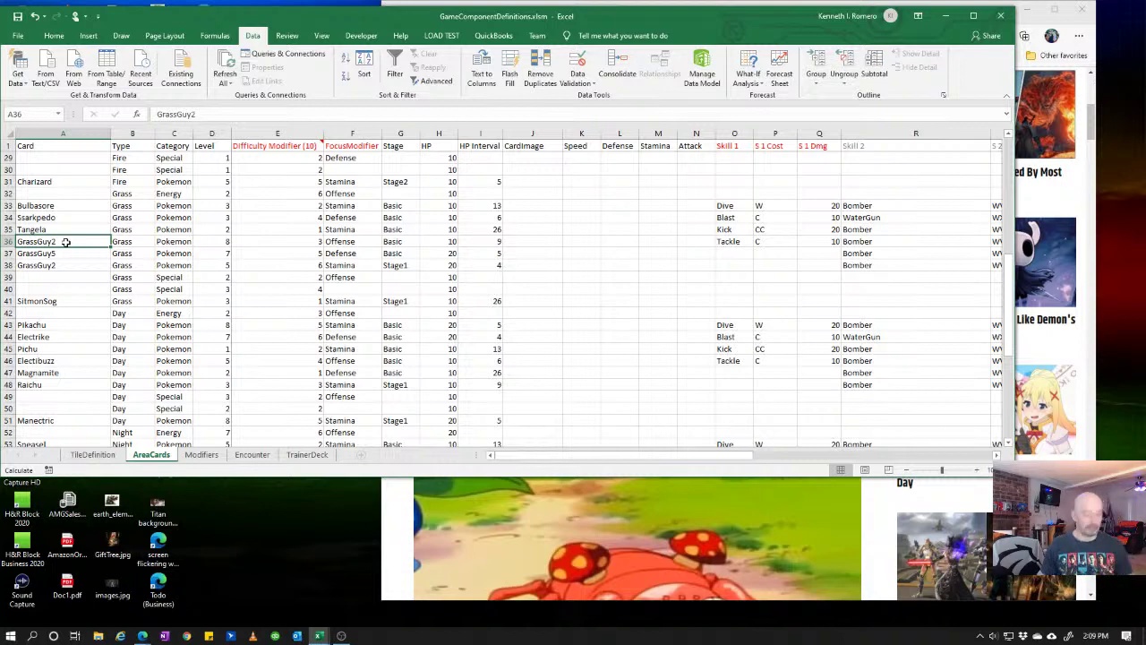
# - Rename the grass cards in A36 and A38 as Paras and Parasect
pyautogui.write('Paras')
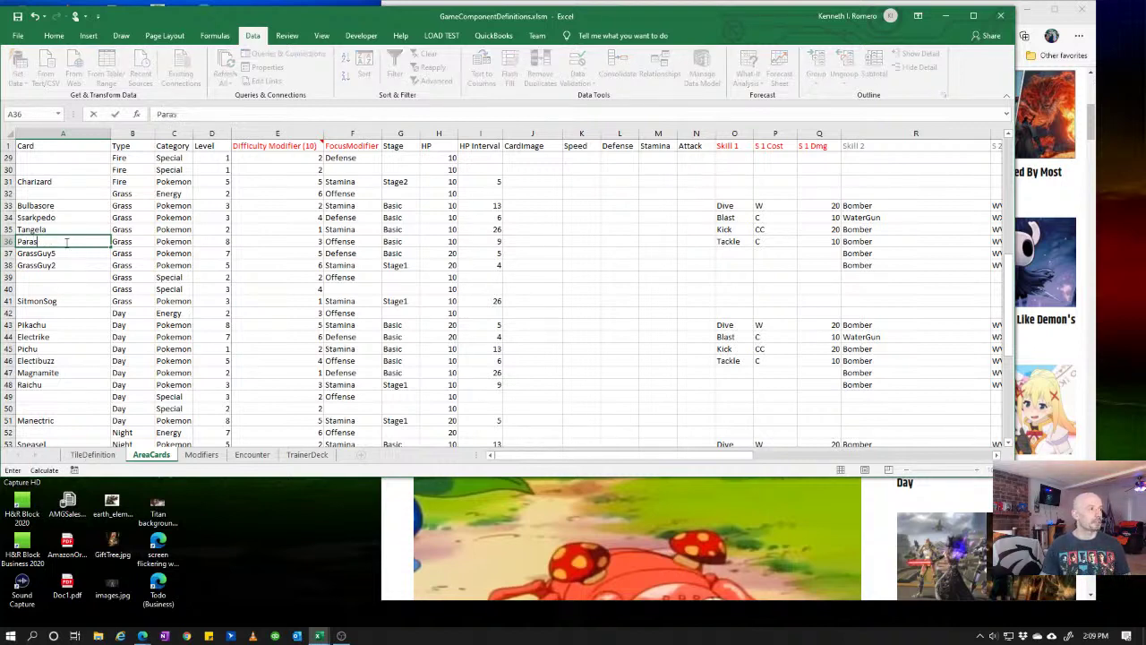
pyautogui.press('Return')
pyautogui.press('Return')
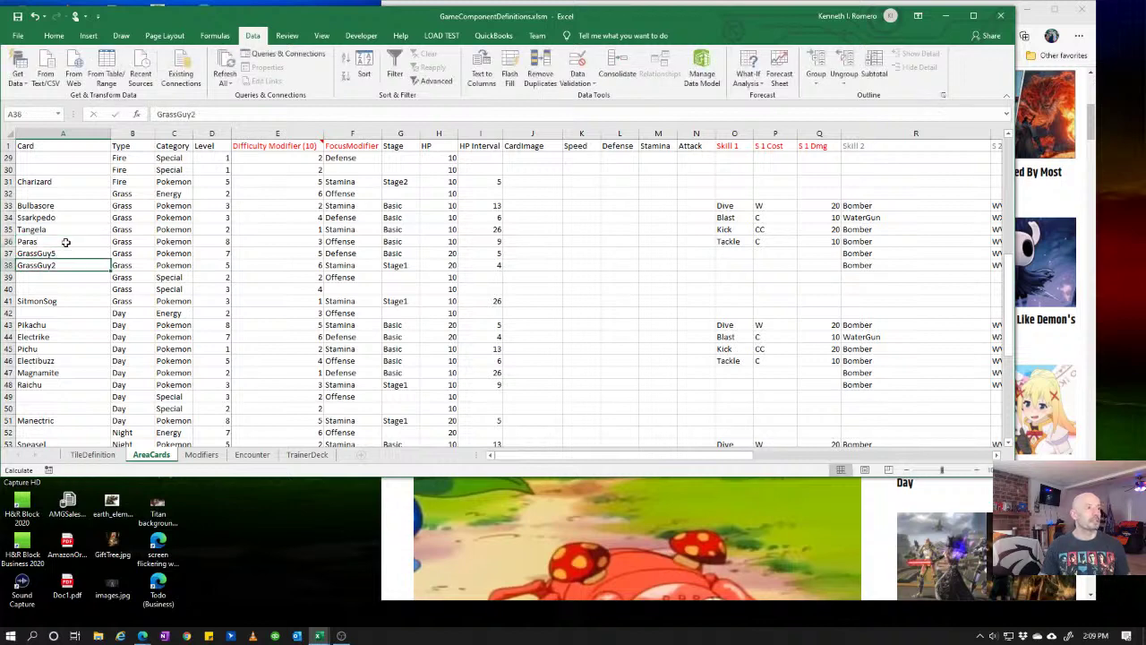
pyautogui.write('Paras')
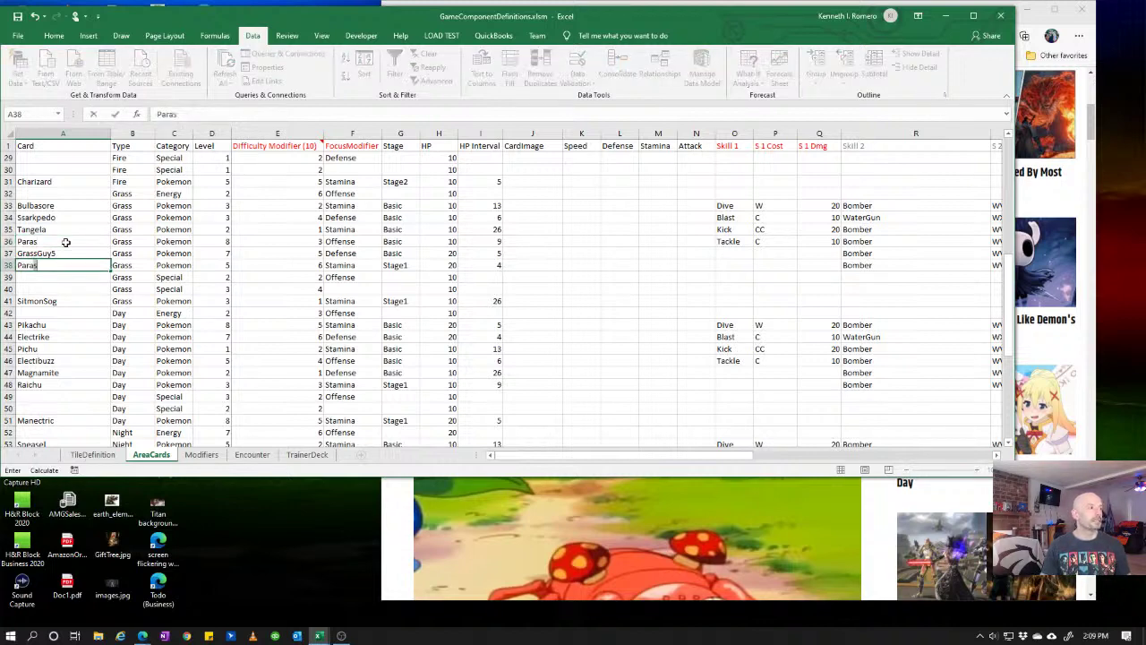
pyautogui.write('ect')
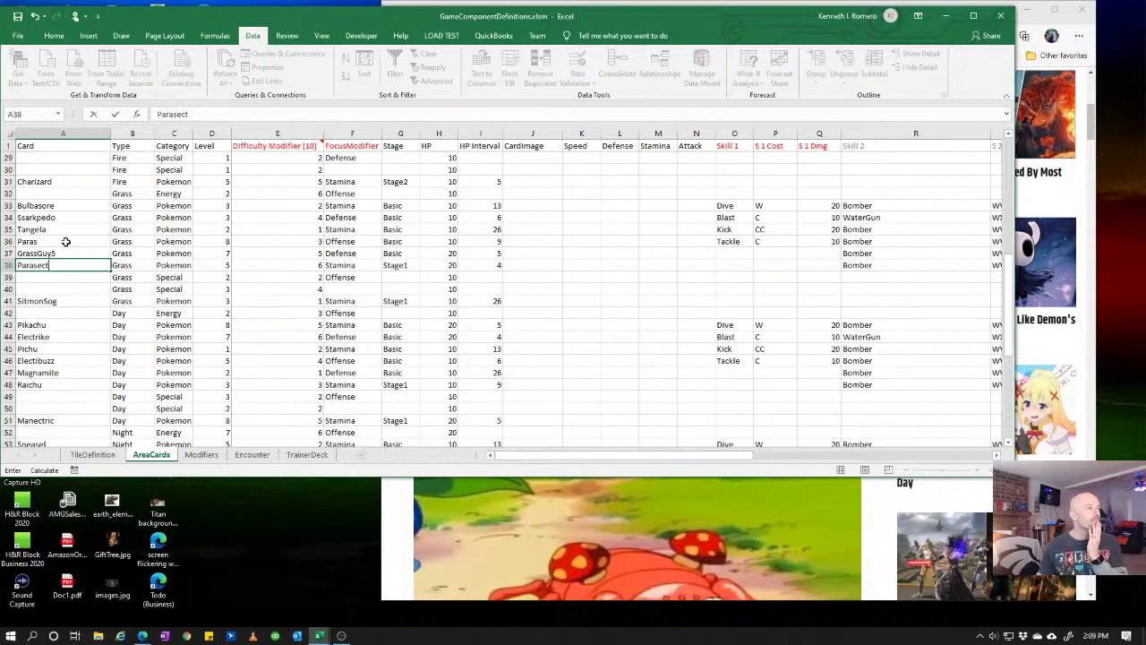
# - Switch to the browser and look through the first-gen grass Pokémon ranking for a name to replace SitmonSog in A41
pyautogui.click(73, 305)
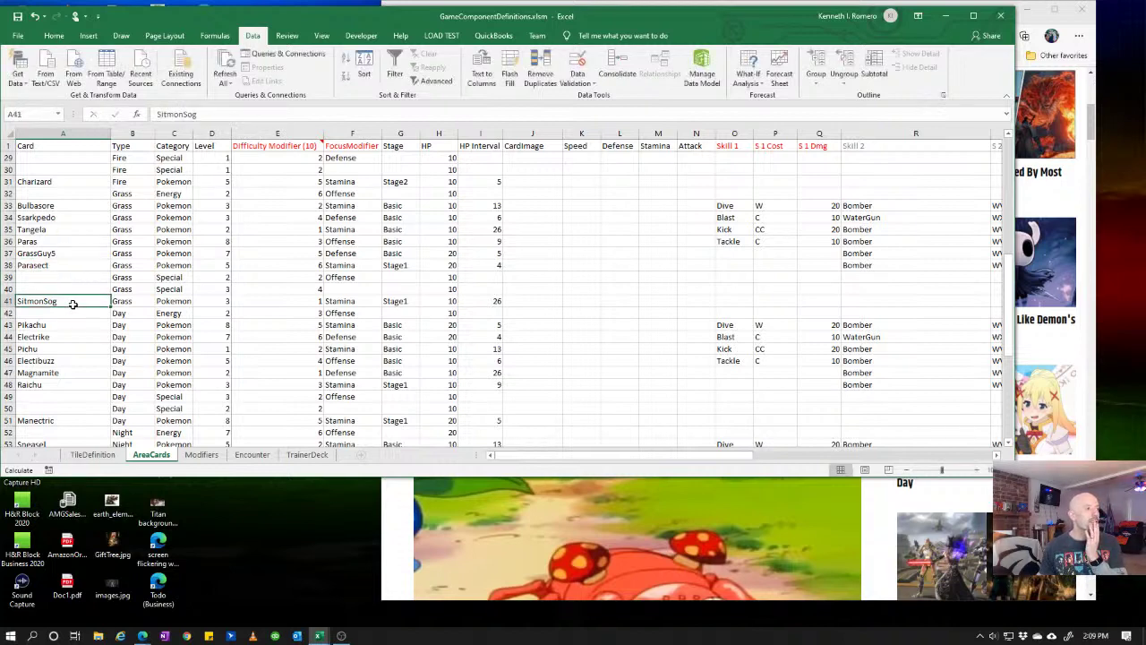
pyautogui.click(1095, 117)
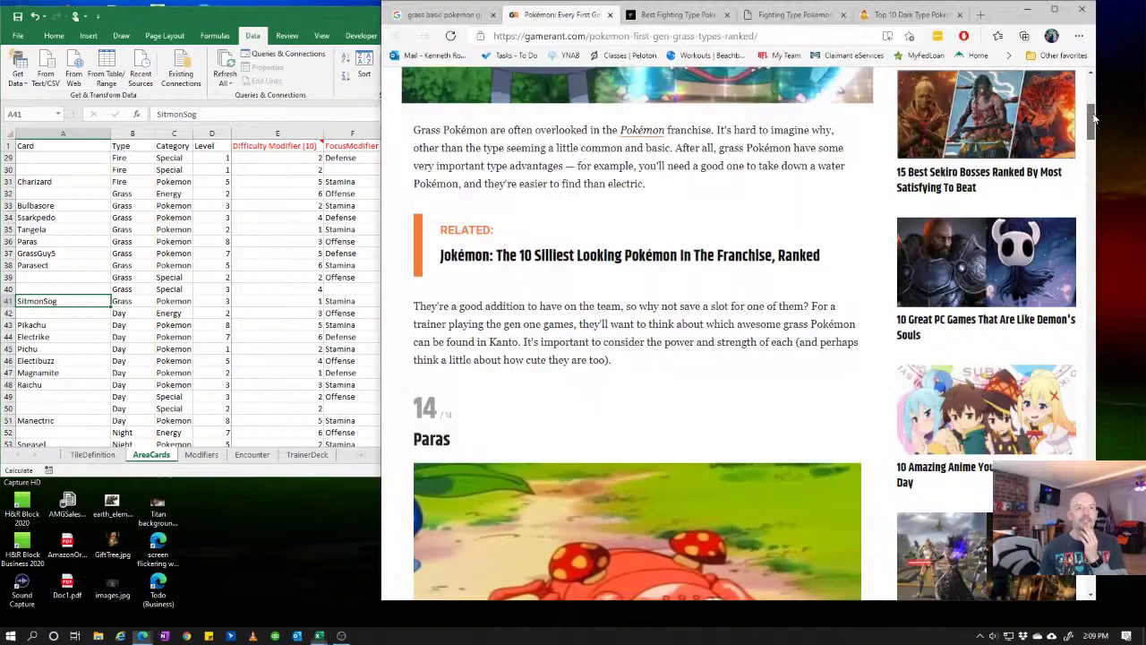
pyautogui.scroll(-14, 560, 385)
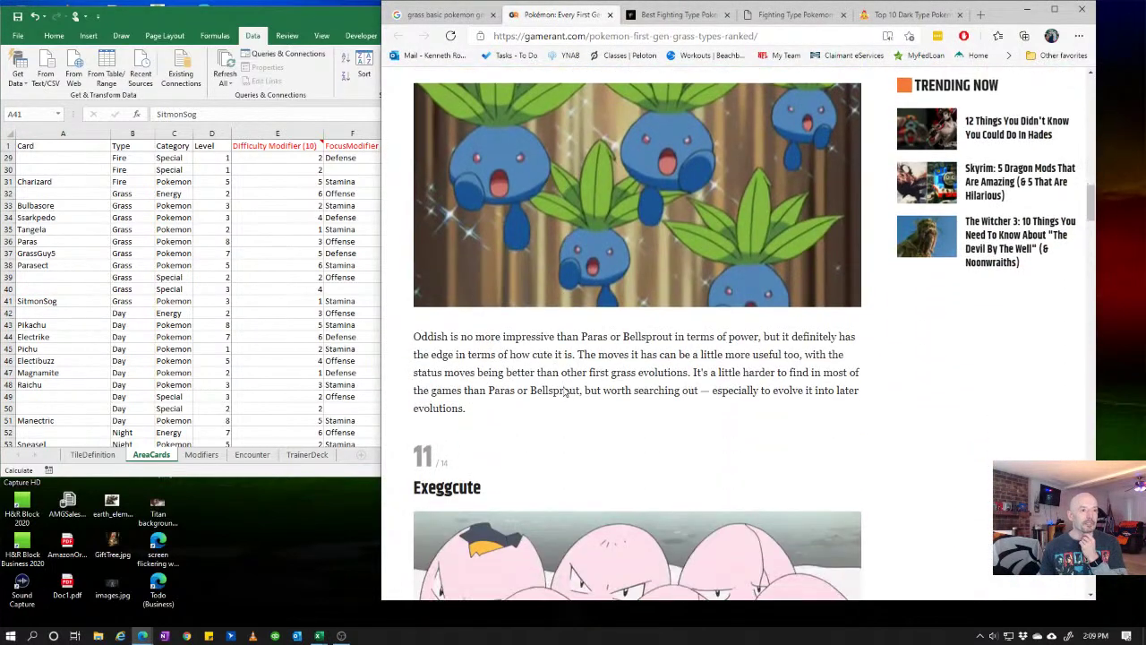
pyautogui.scroll(-15, 565, 393)
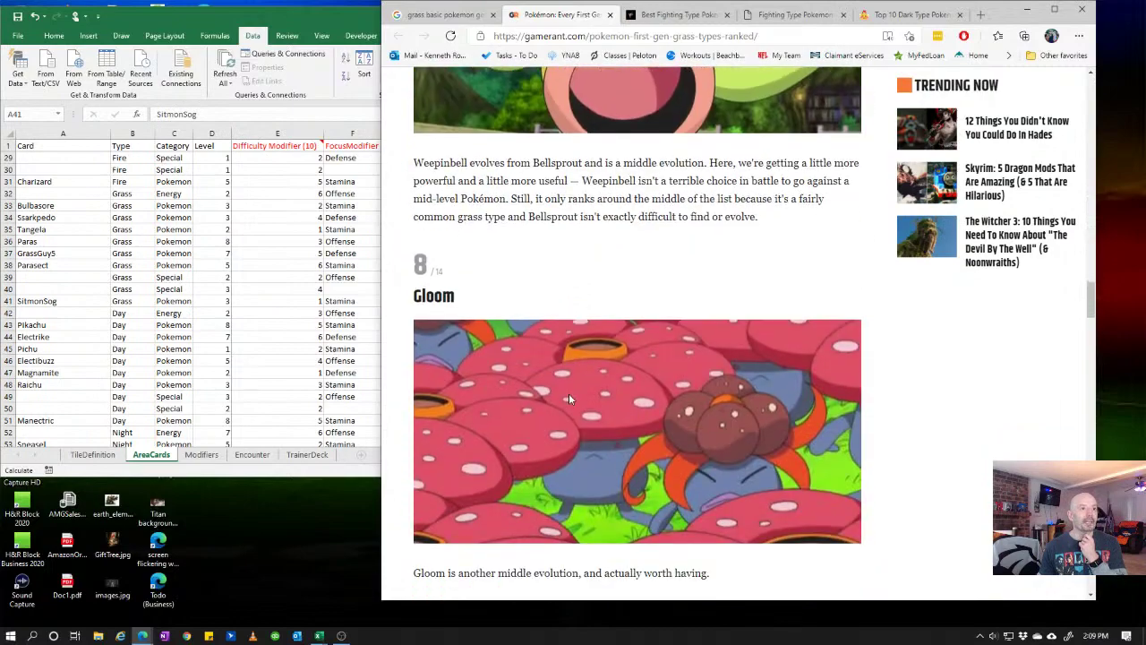
pyautogui.scroll(-15, 568, 393)
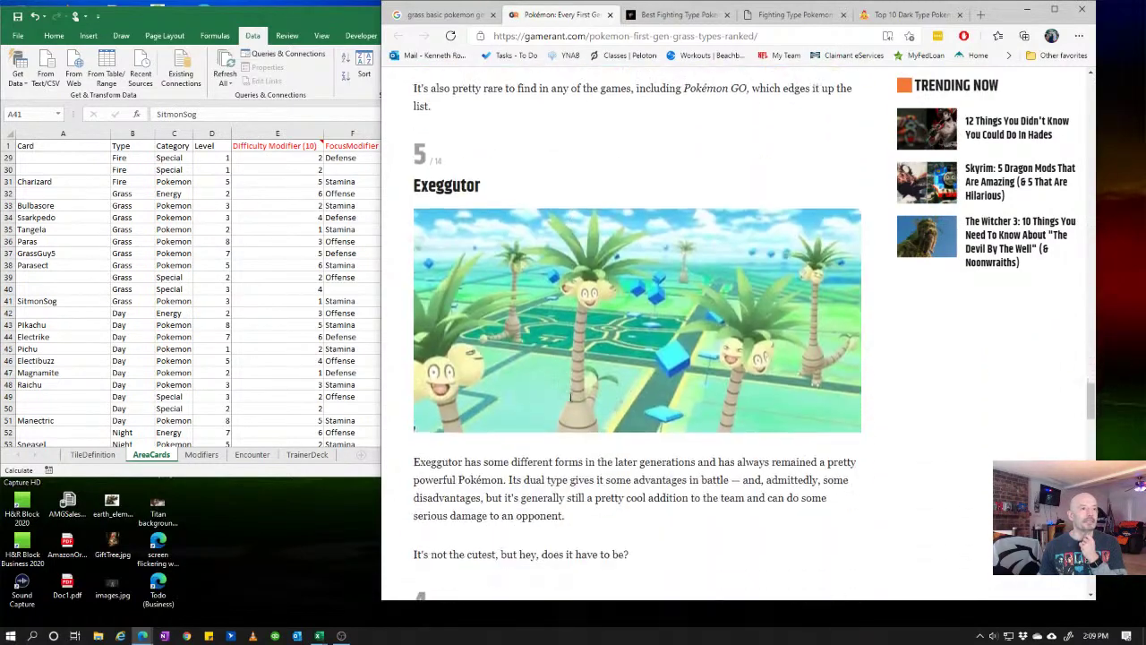
pyautogui.scroll(-6, 570, 396)
pyautogui.scroll(2, 570, 397)
pyautogui.scroll(-3, 571, 397)
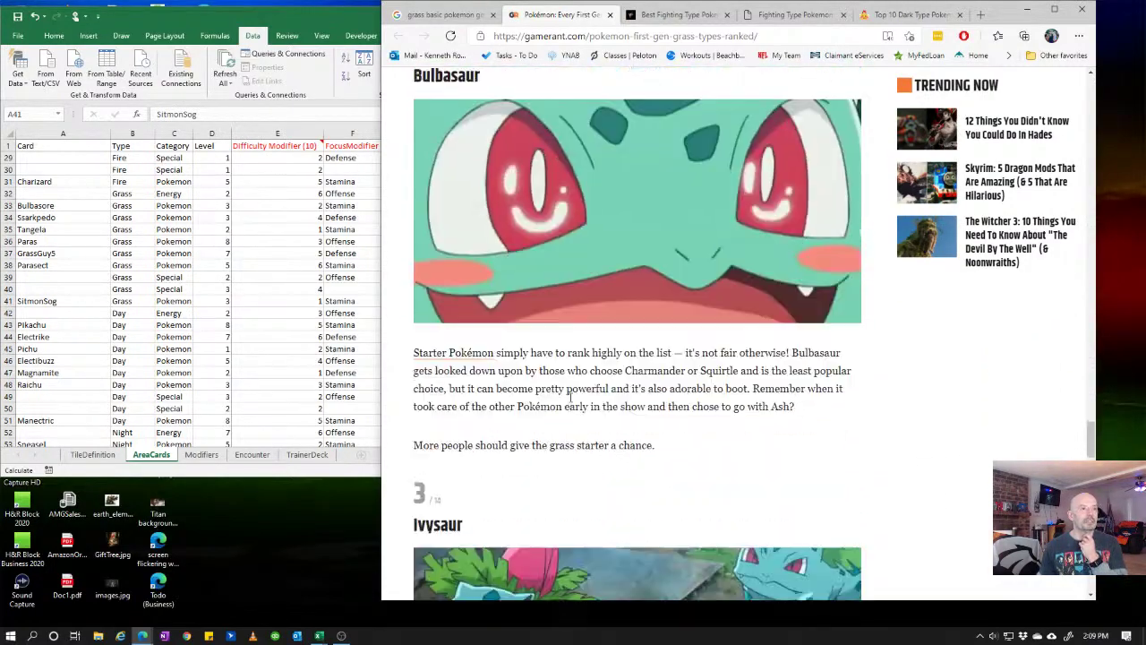
pyautogui.scroll(-1, 571, 399)
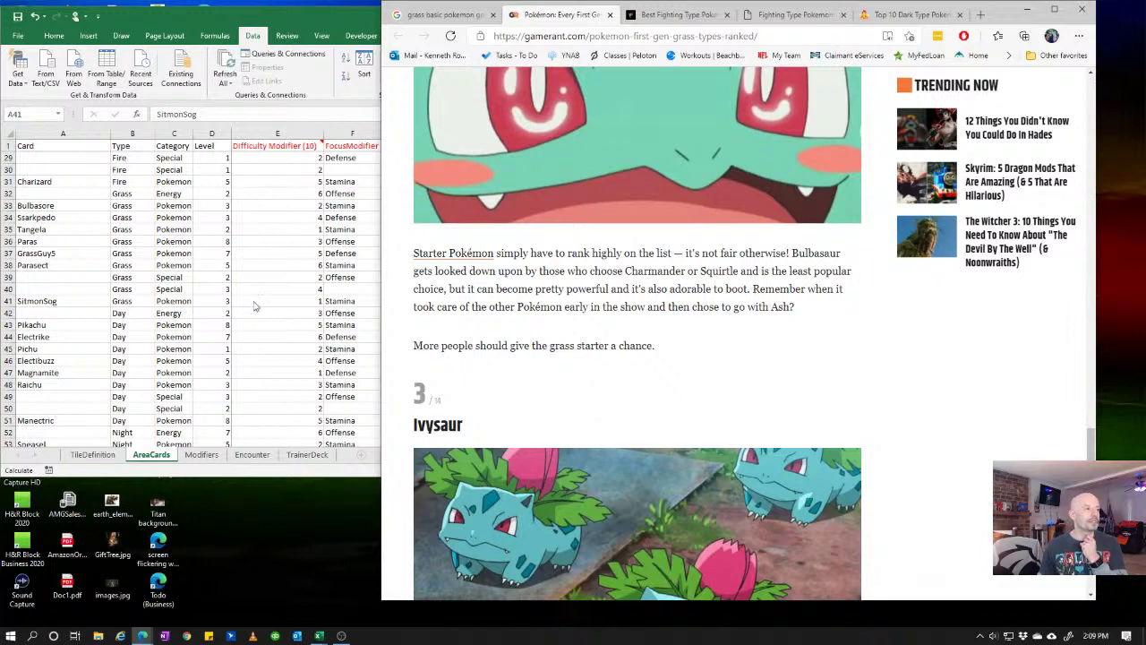
# - Rename the Stage1 grass card in A41 as Ivysaur, matching the article's spelling
pyautogui.click(72, 299)
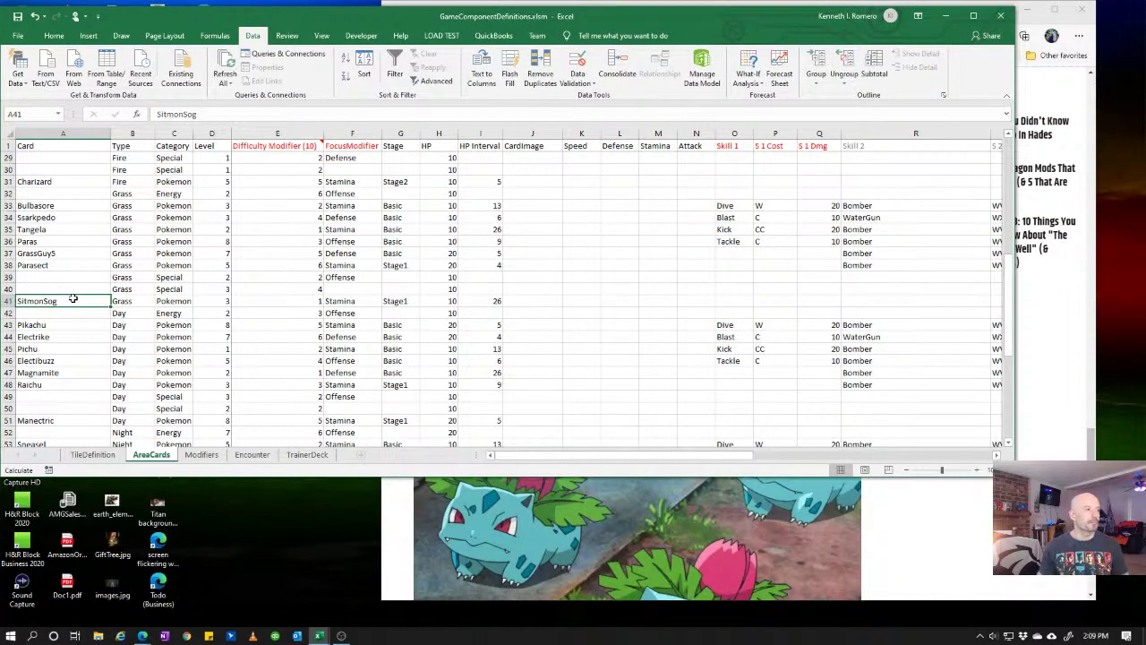
pyautogui.write('I')
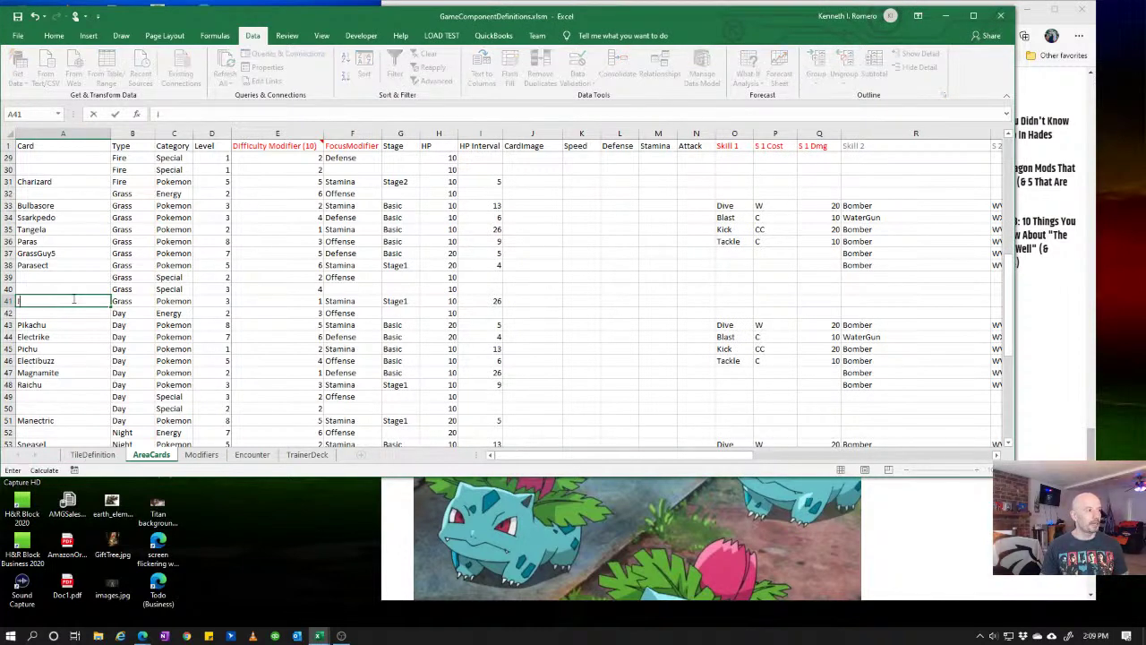
pyautogui.write('vysore')
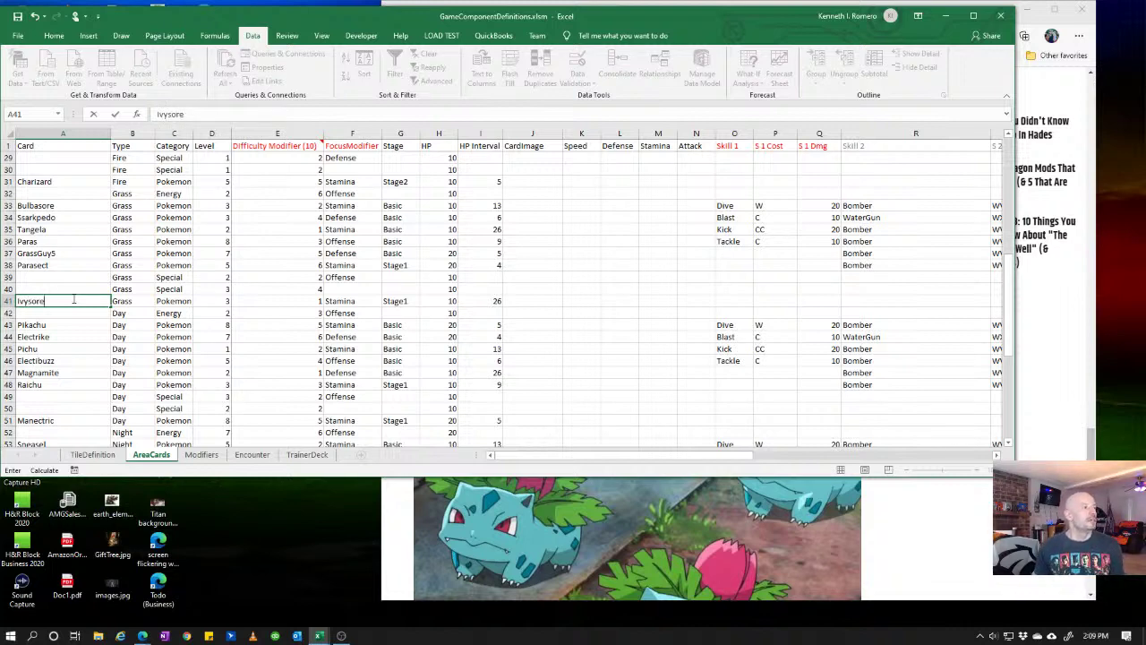
pyautogui.hotkey('alt', 'Tab')
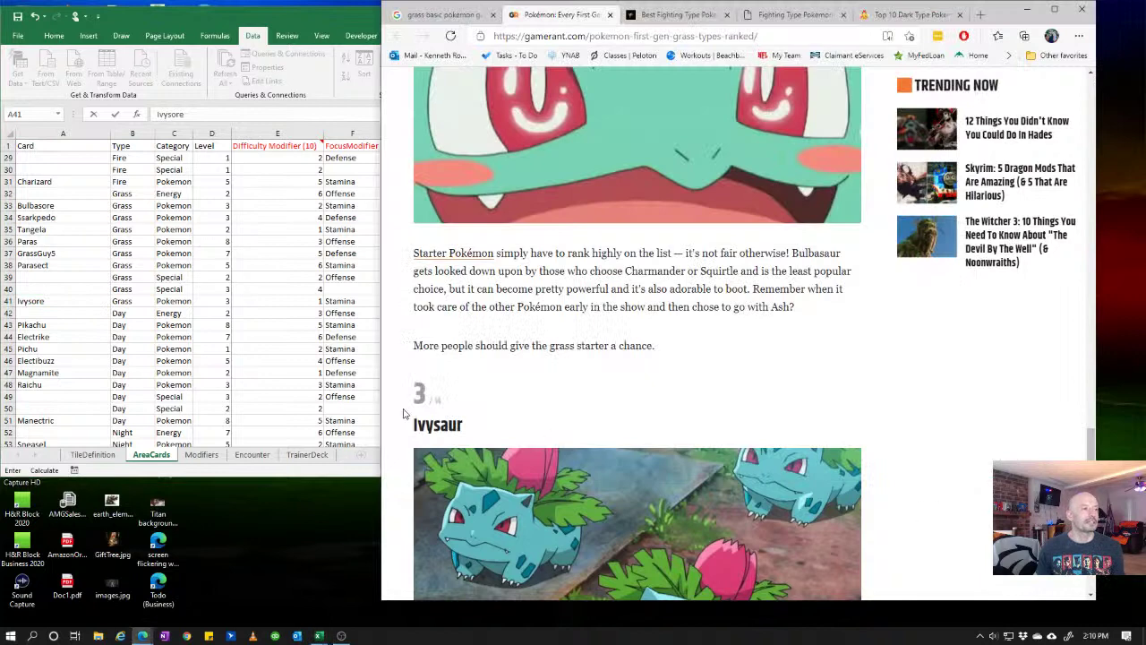
pyautogui.click(67, 302)
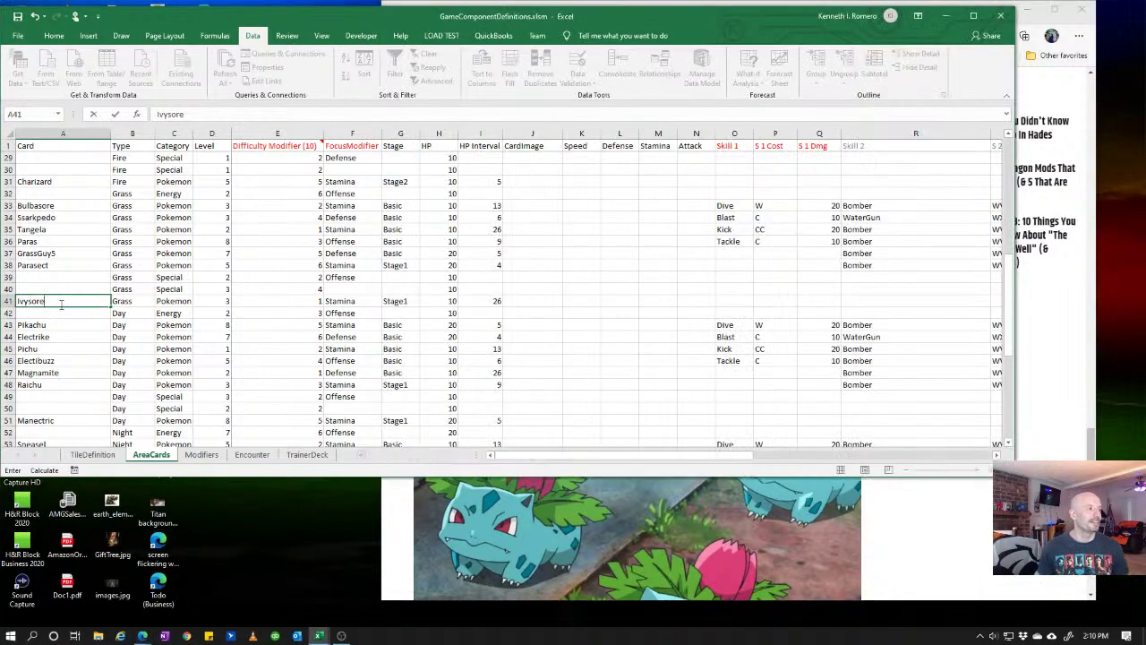
pyautogui.write('Ivysa')
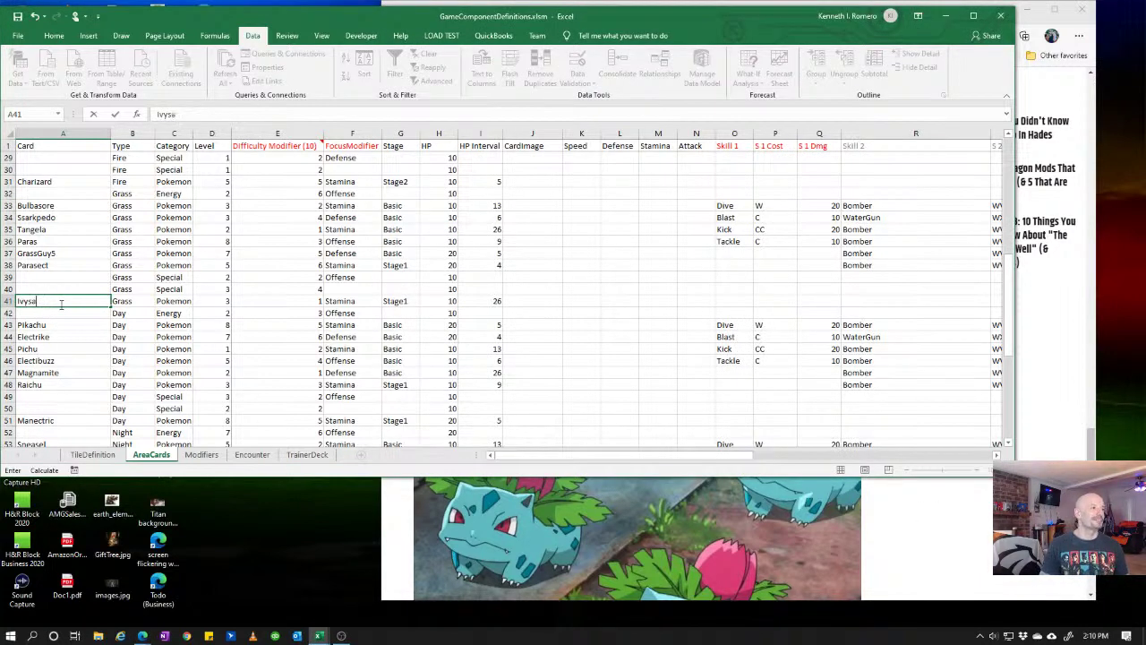
pyautogui.write('ur')
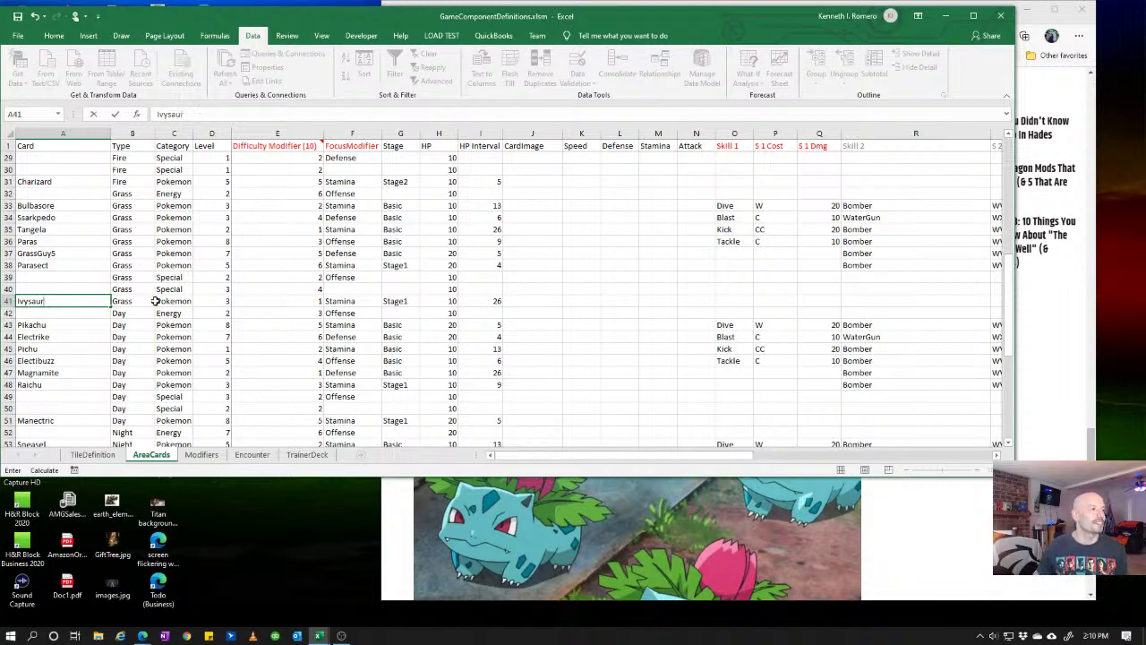
pyautogui.moveTo(161, 318); pyautogui.dragTo(169, 322)
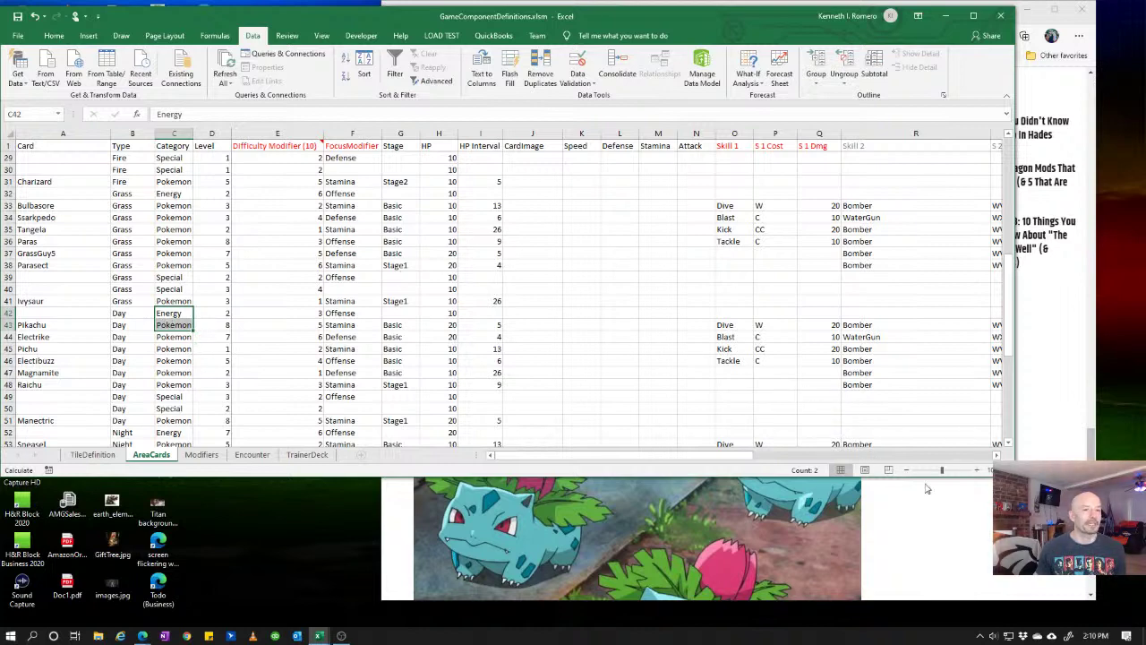
# - Check the remaining entries of the grass Pokémon ranking and rename the GrassGuy5 card in A37 as Venasaur
pyautogui.click(951, 516)
pyautogui.scroll(4, 708, 455)
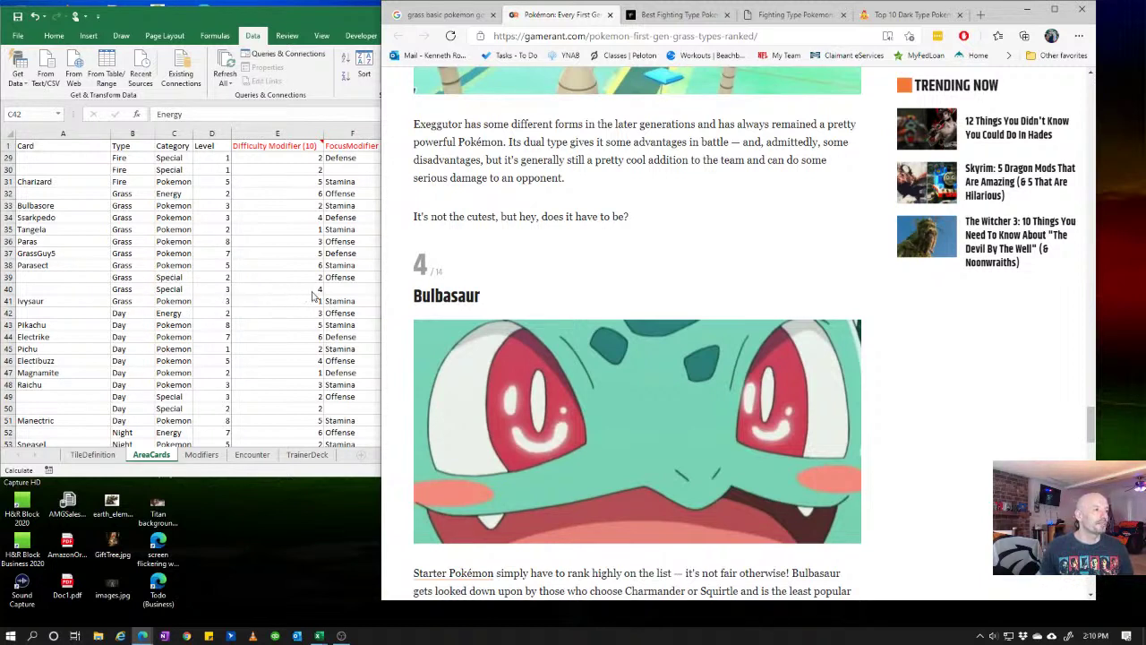
pyautogui.click(61, 253)
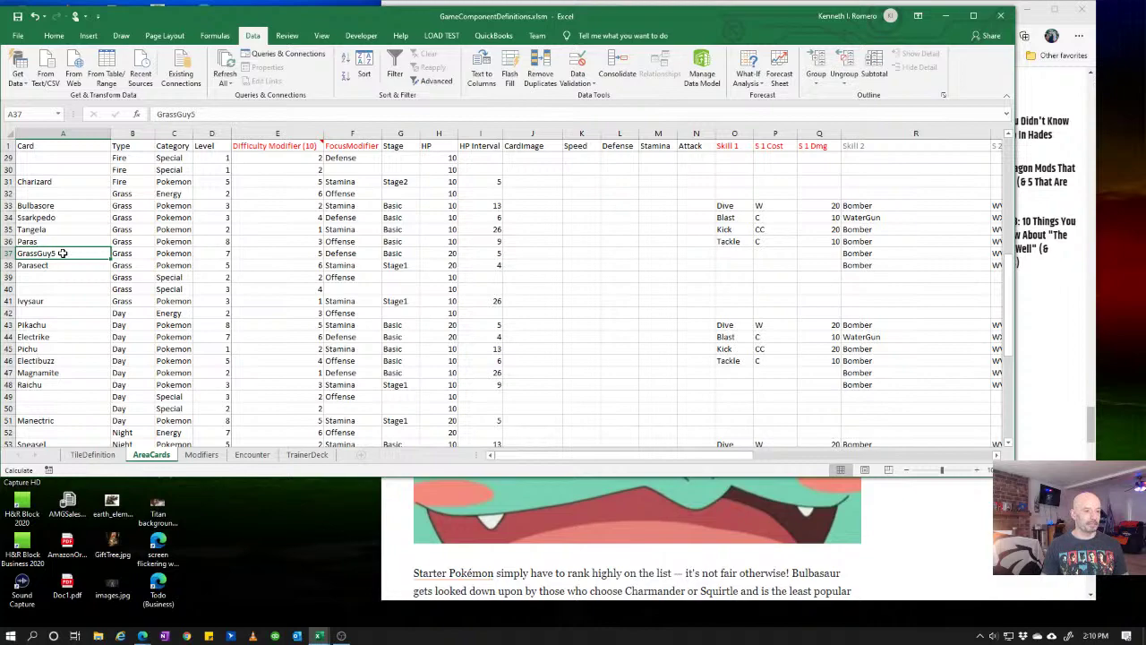
pyautogui.click(627, 573)
pyautogui.scroll(-6, 627, 359)
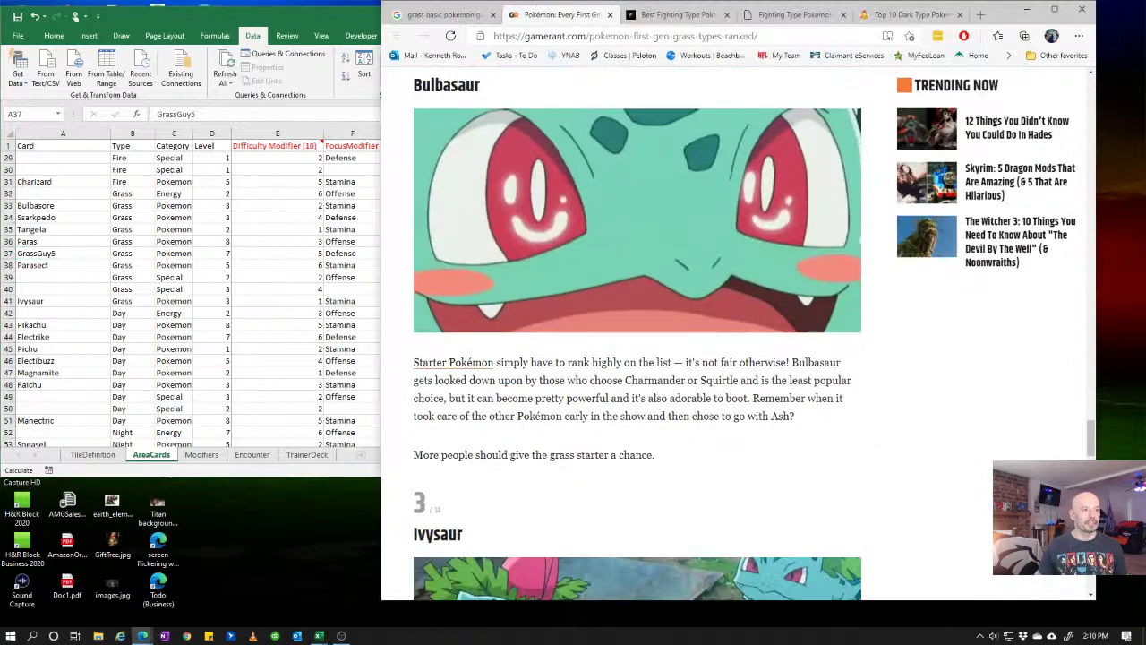
pyautogui.scroll(-7, 638, 332)
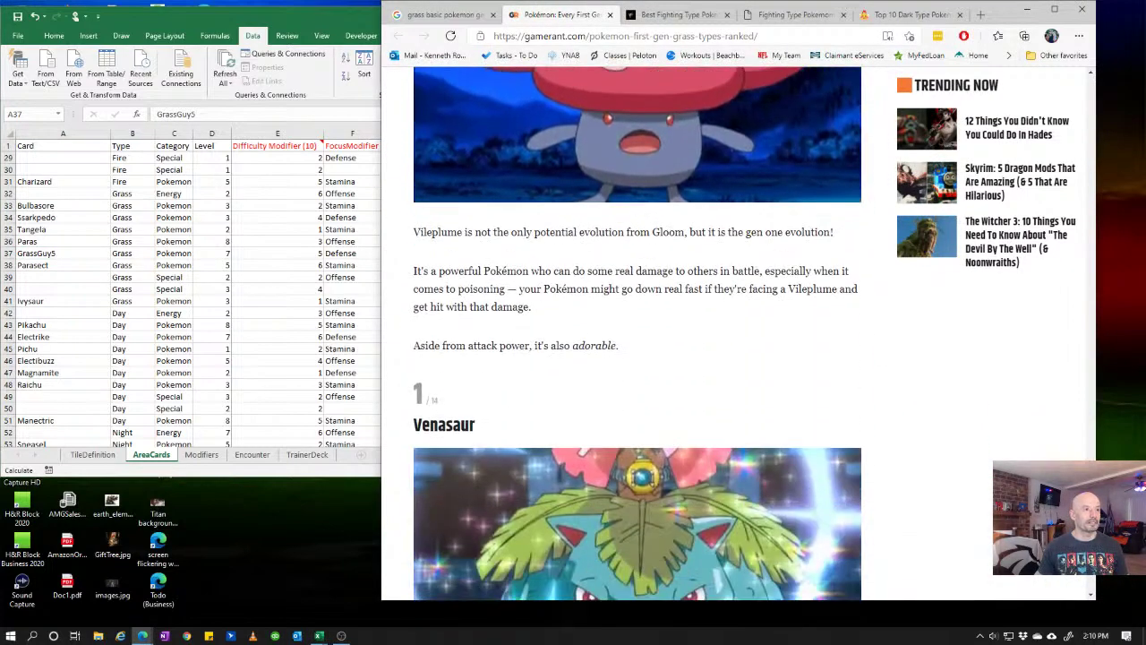
pyautogui.click(73, 256)
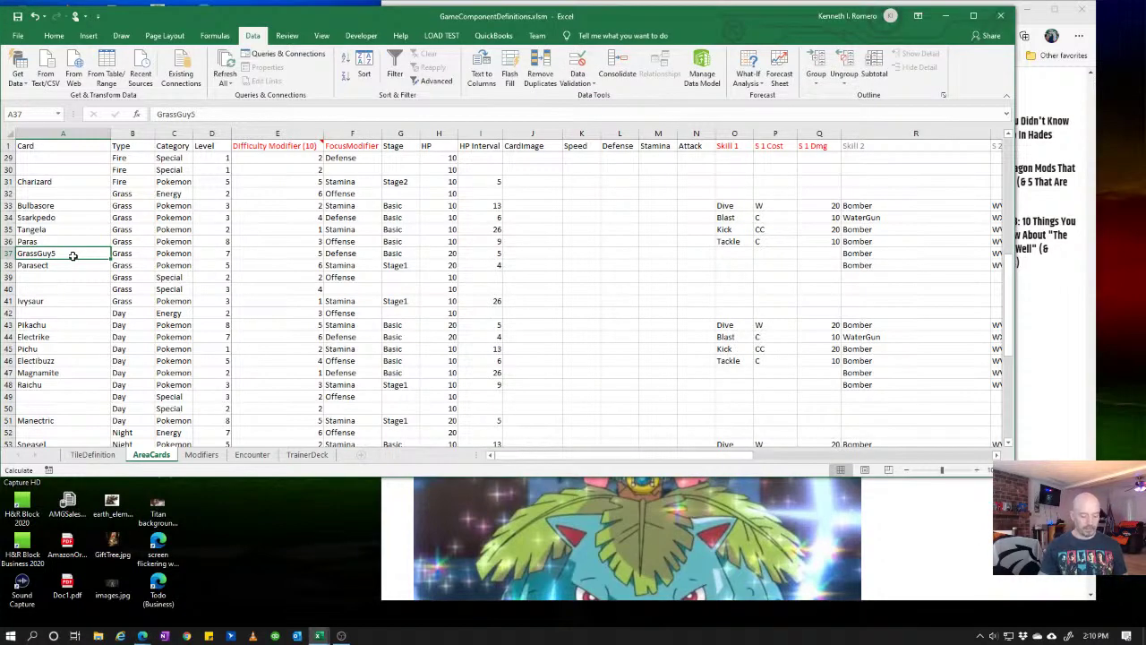
pyautogui.write('vena')
pyautogui.press('BackSpace')
pyautogui.press('BackSpace')
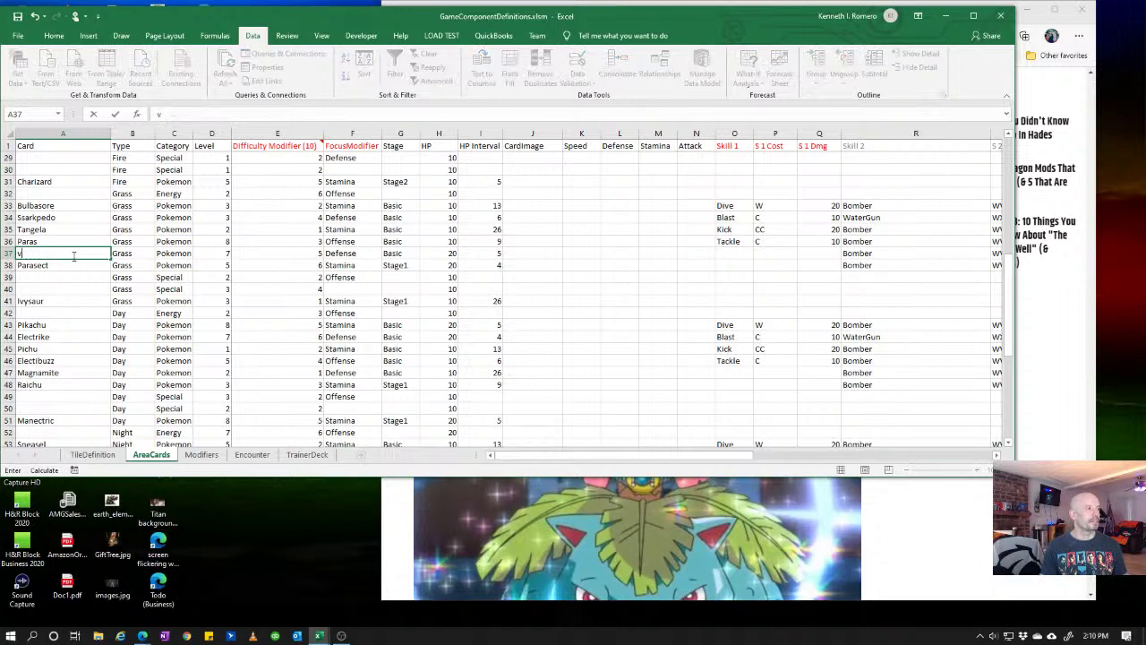
pyautogui.write('enasaur')
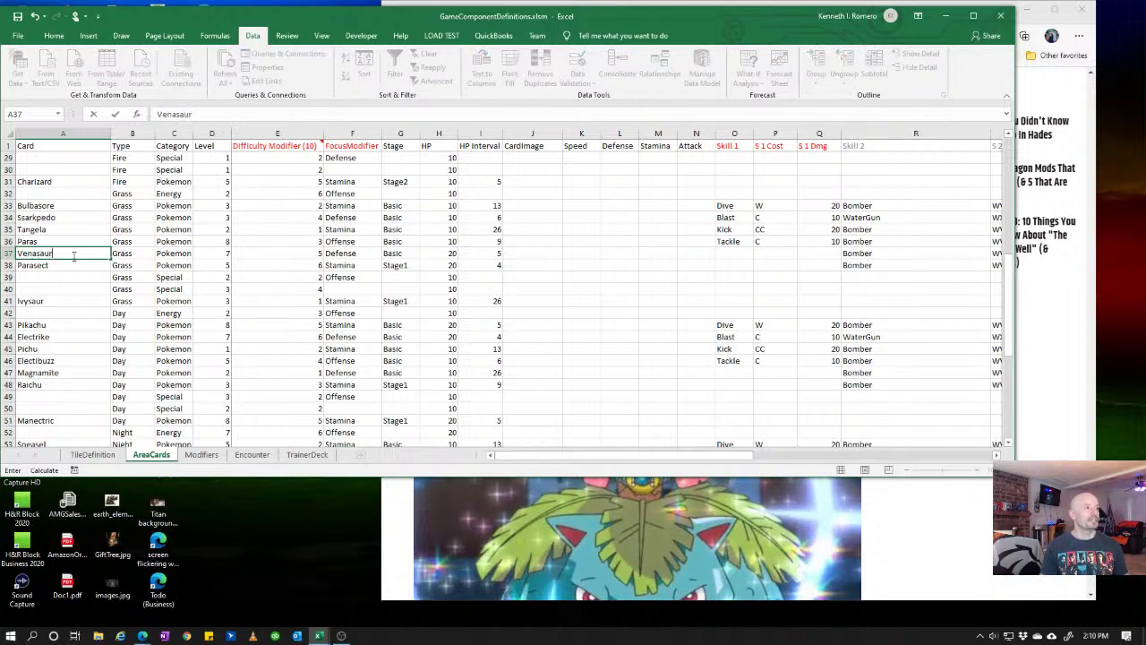
pyautogui.press('Tab')
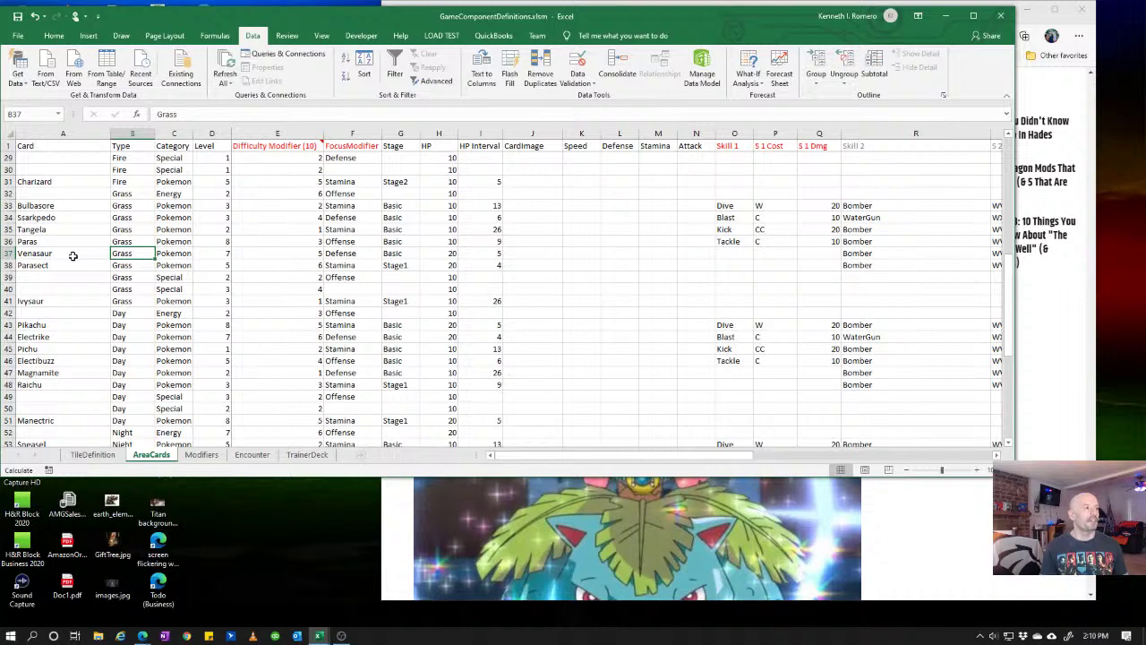
# - Set the stage of the Venasaur card in row 37 to Stage2
pyautogui.press('Tab')
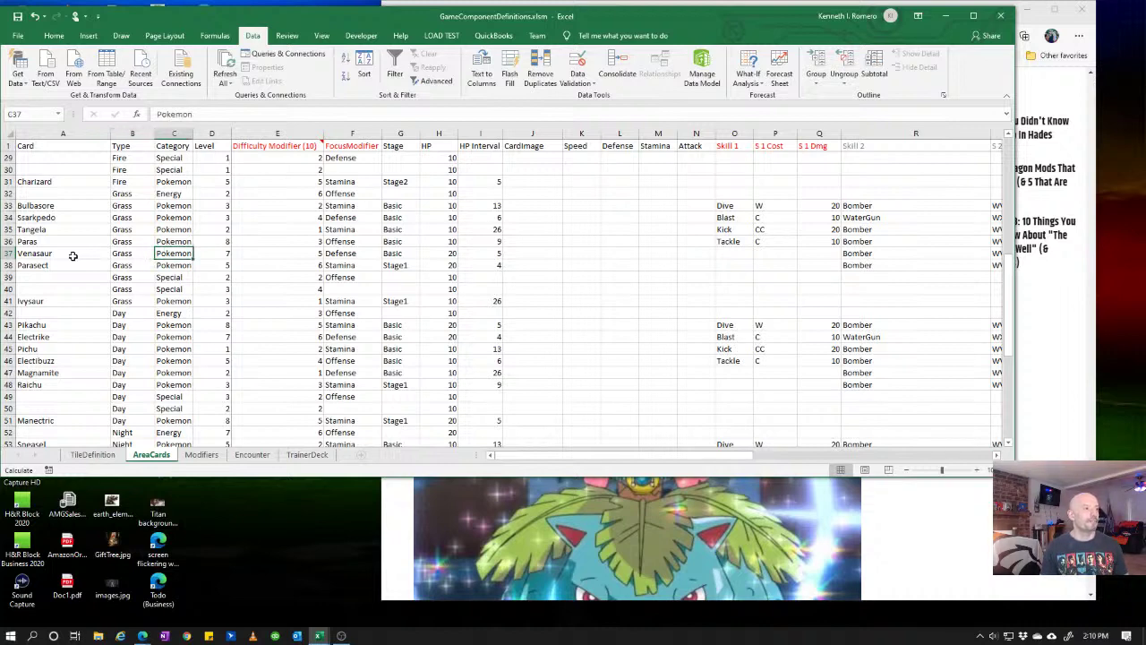
pyautogui.press('Tab')
pyautogui.press('Tab')
pyautogui.press('Tab')
pyautogui.press('Tab')
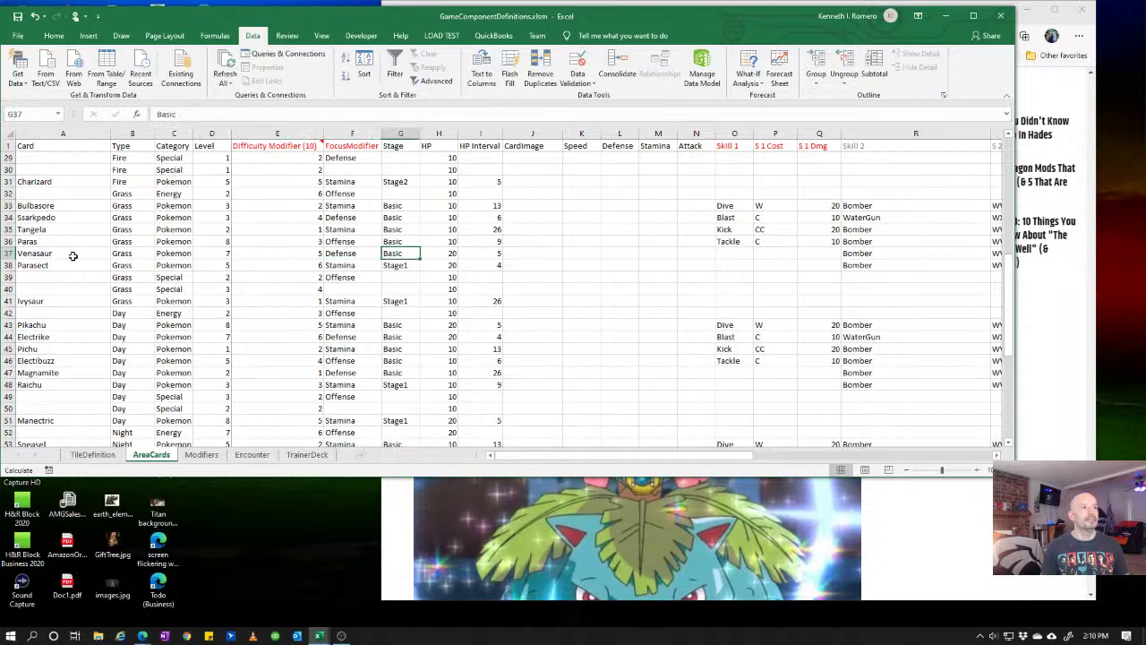
pyautogui.write('Stage')
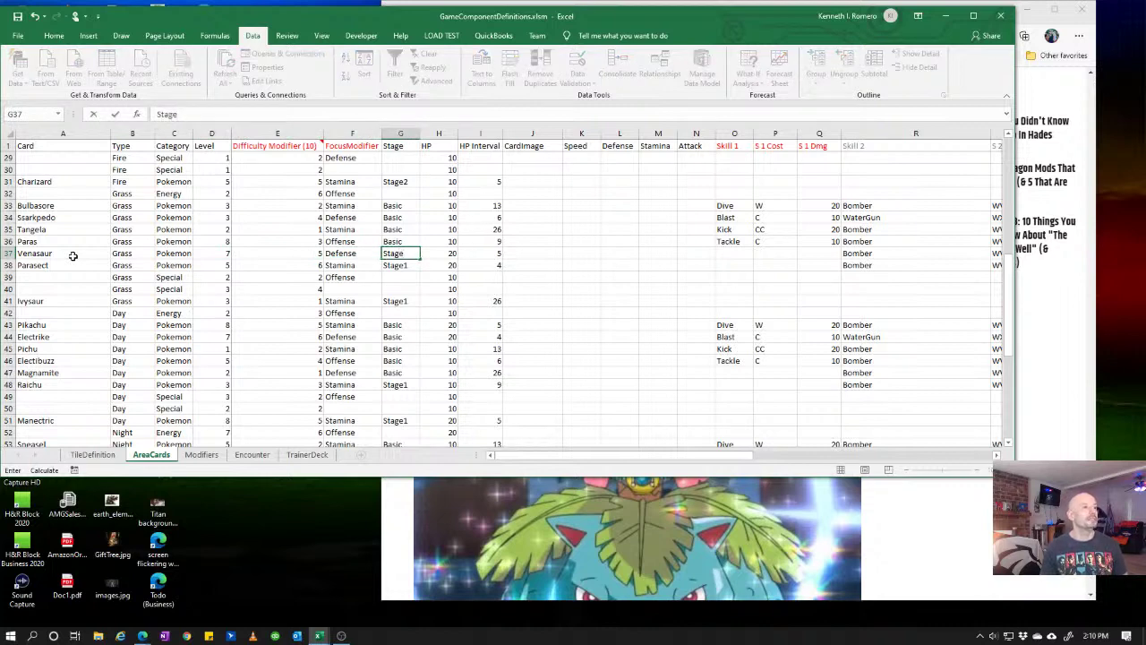
pyautogui.write('2')
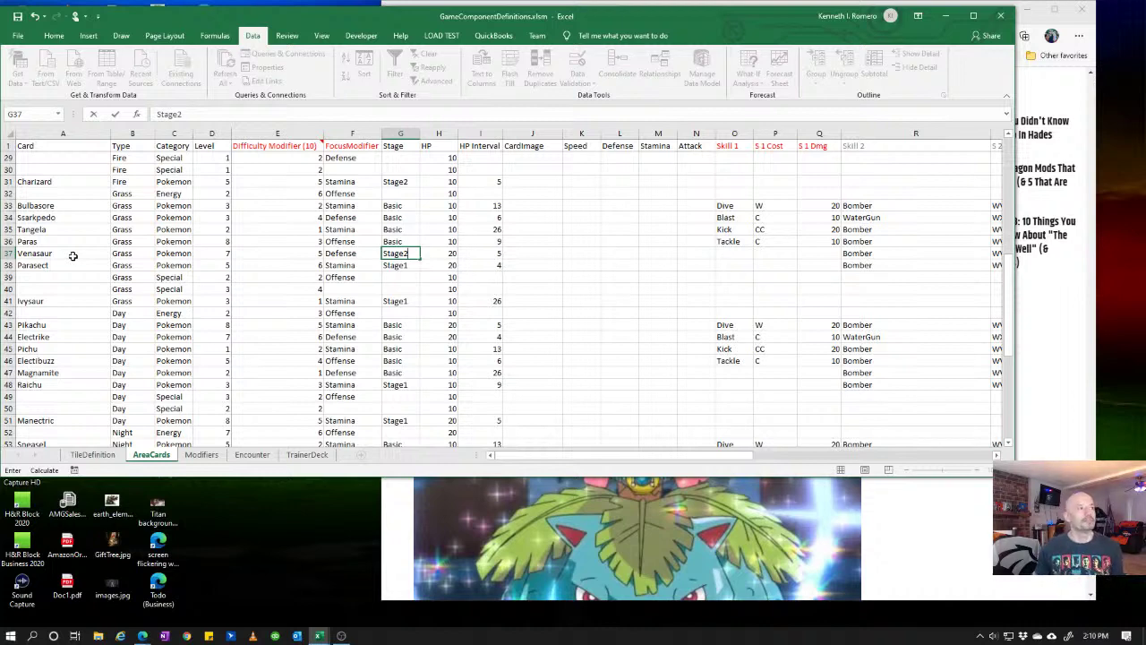
pyautogui.click(33, 241)
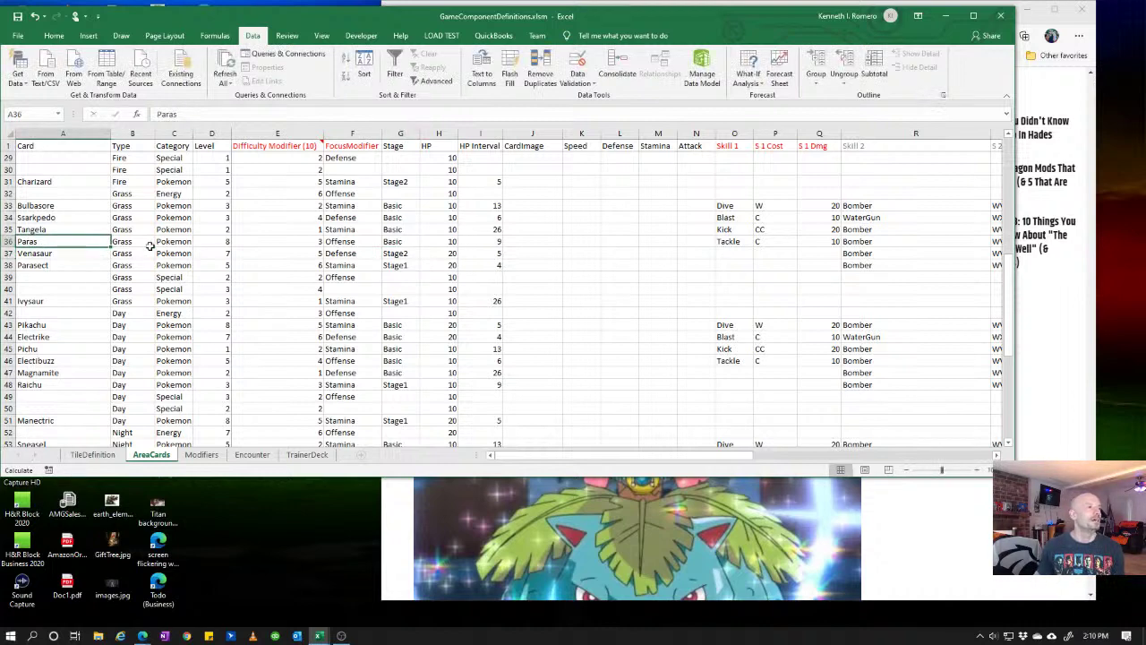
# - Switch to the browser and look through the grass Pokémon ranking for a name to replace Ssarkpedo in A34
pyautogui.click(81, 217)
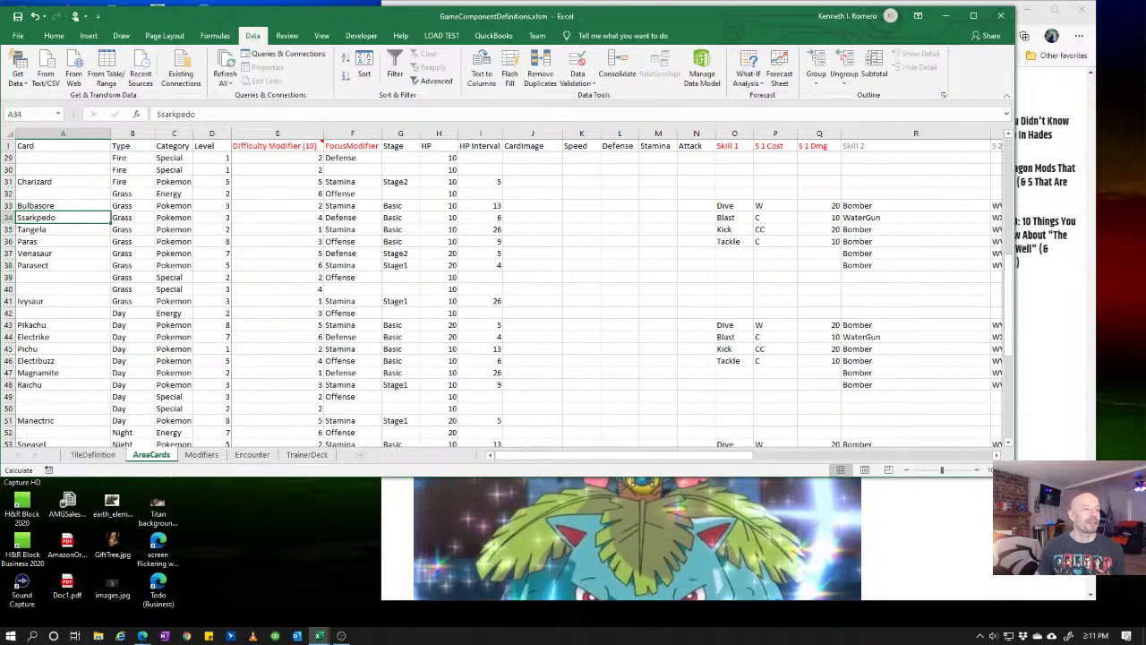
pyautogui.hotkey('alt', 'Tab')
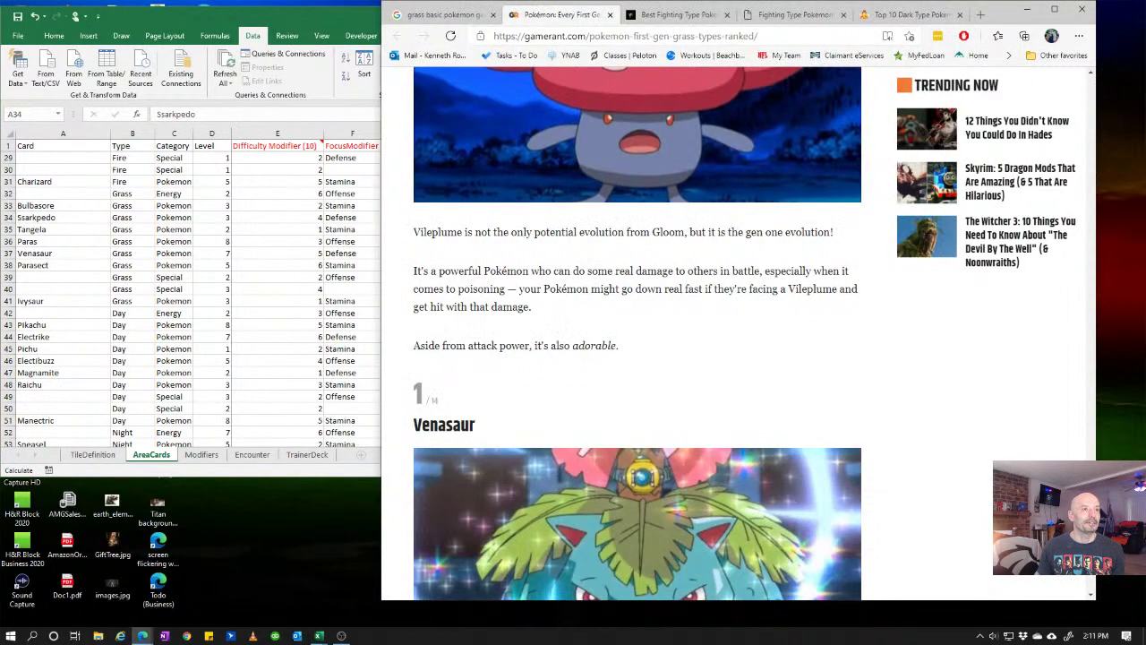
pyautogui.scroll(6, 637, 334)
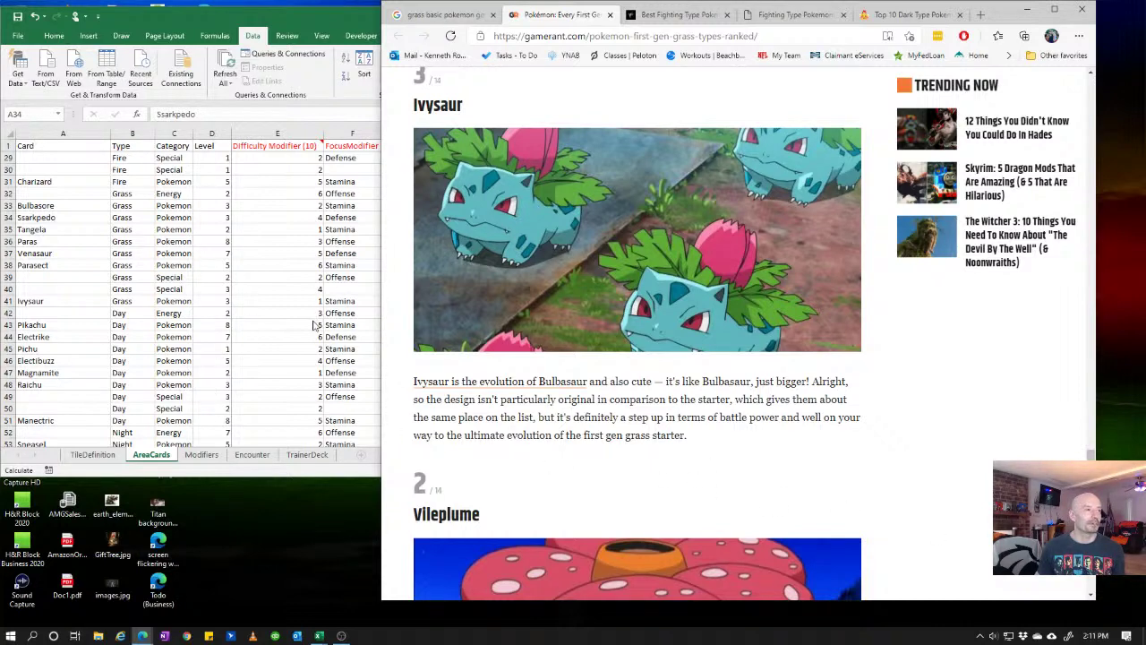
pyautogui.scroll(2, 616, 491)
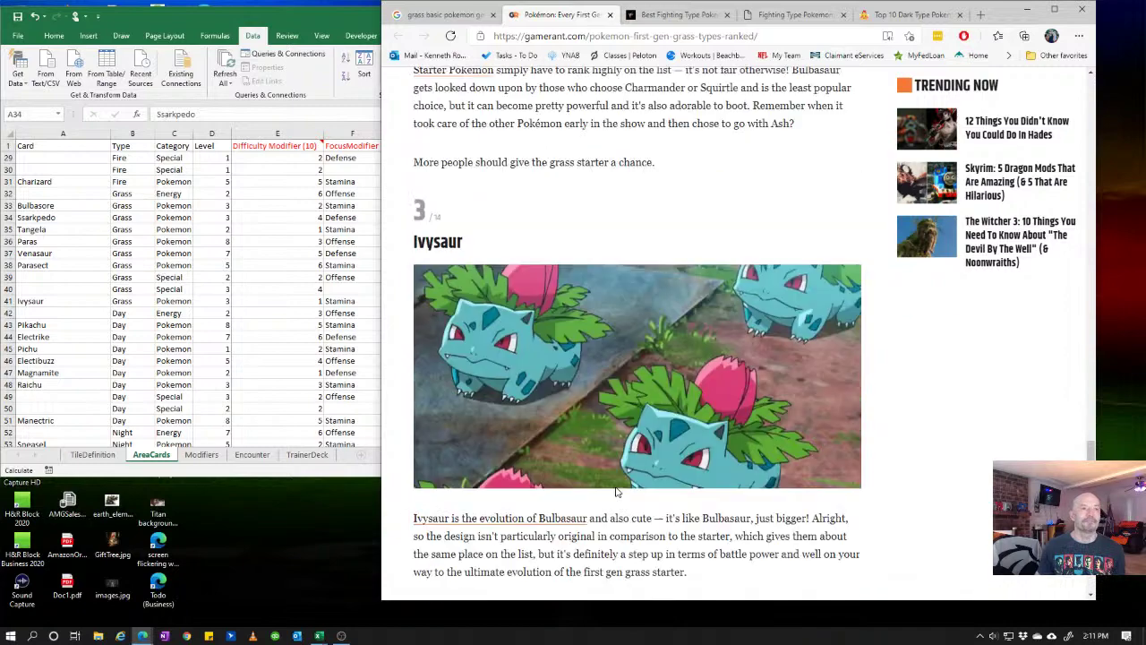
pyautogui.scroll(-5, 616, 492)
pyautogui.scroll(-5, 618, 492)
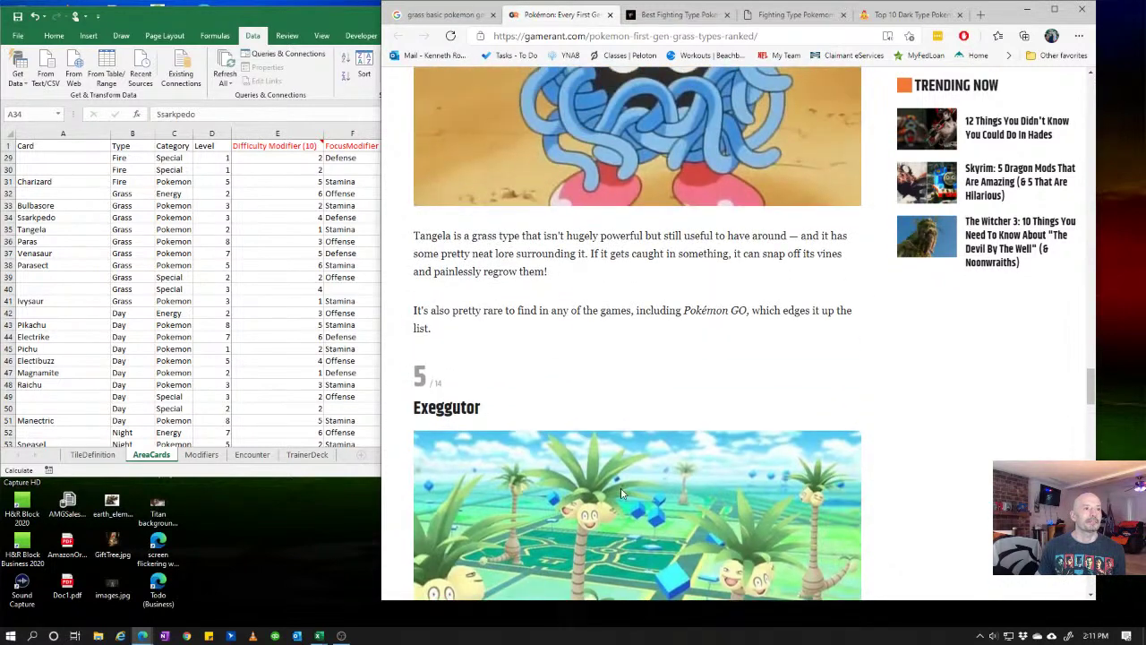
pyautogui.scroll(2, 622, 492)
# - Try renaming the Ssarkpedo grass card in A34 as Eggsecute
pyautogui.click(43, 219)
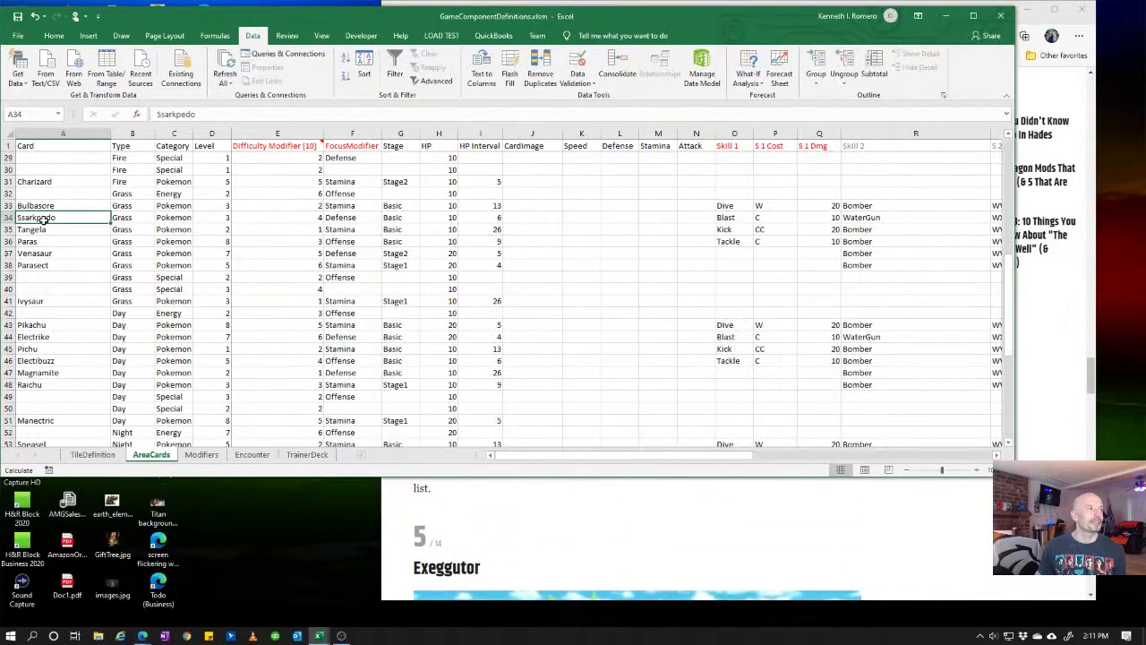
pyautogui.write('exe')
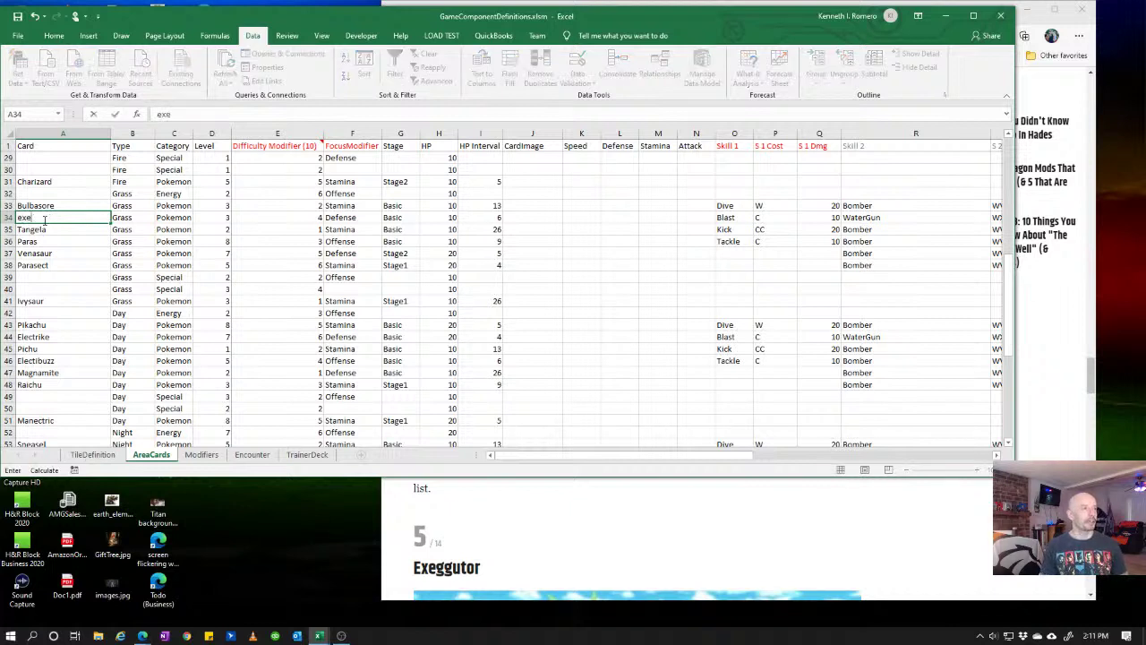
pyautogui.press('BackSpace')
pyautogui.press('BackSpace')
pyautogui.press('BackSpace')
pyautogui.write('Eg')
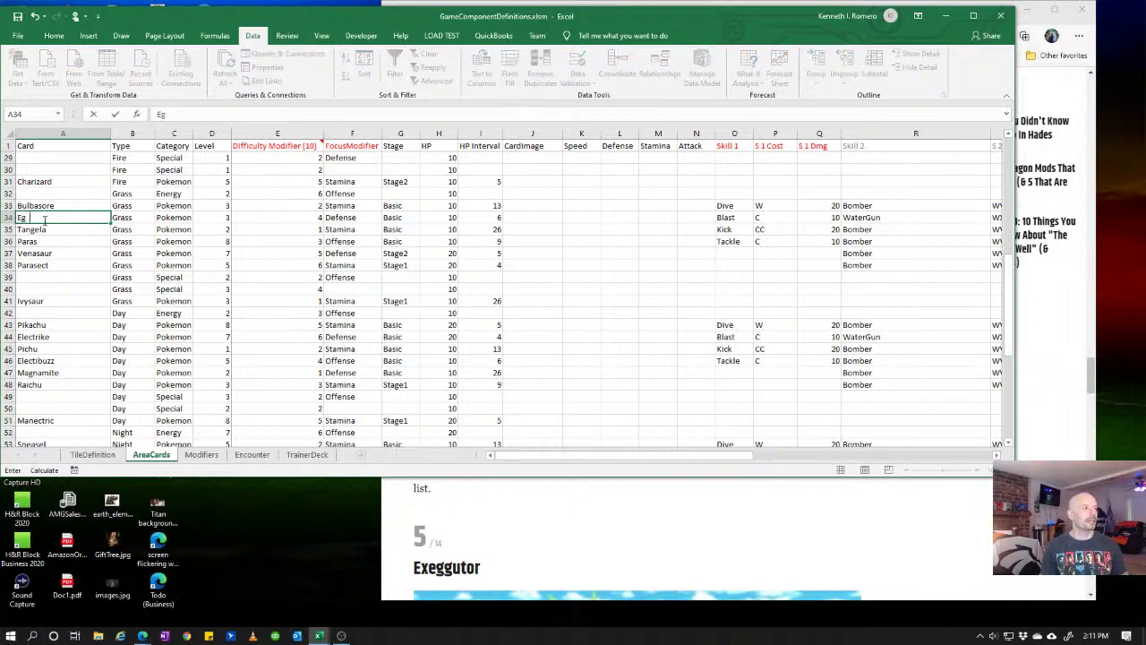
pyautogui.write('gsecute')
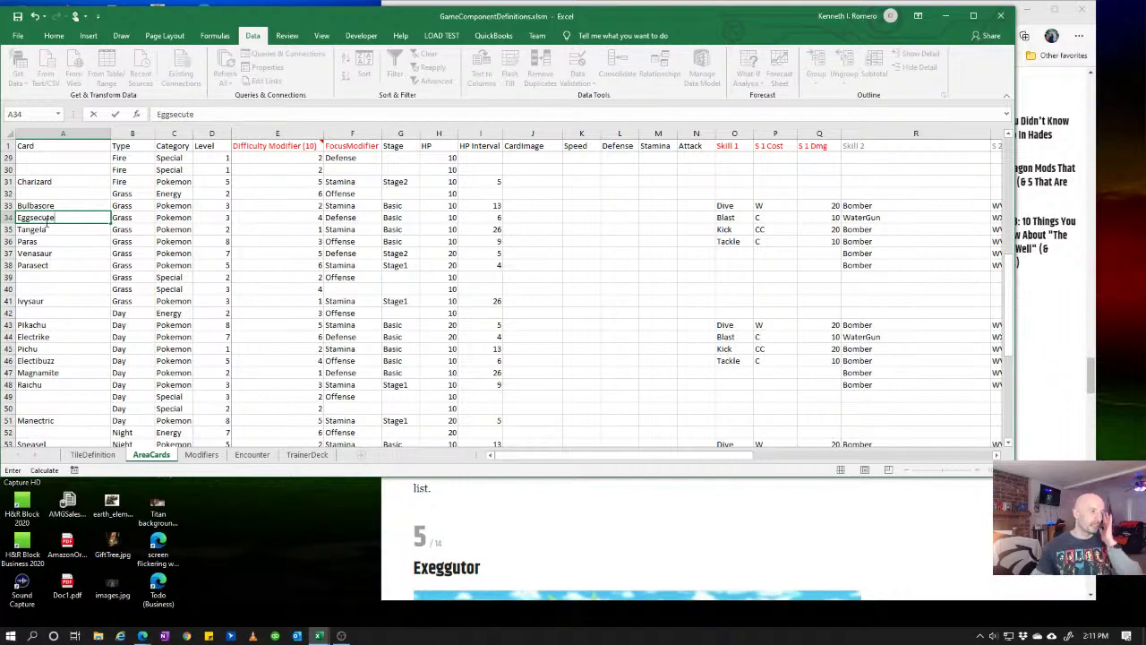
# - Check the spelling of the egg Pokémon in the ranking article and rename the card in A34 as Exeggcute
pyautogui.click(887, 562)
pyautogui.scroll(10, 923, 551)
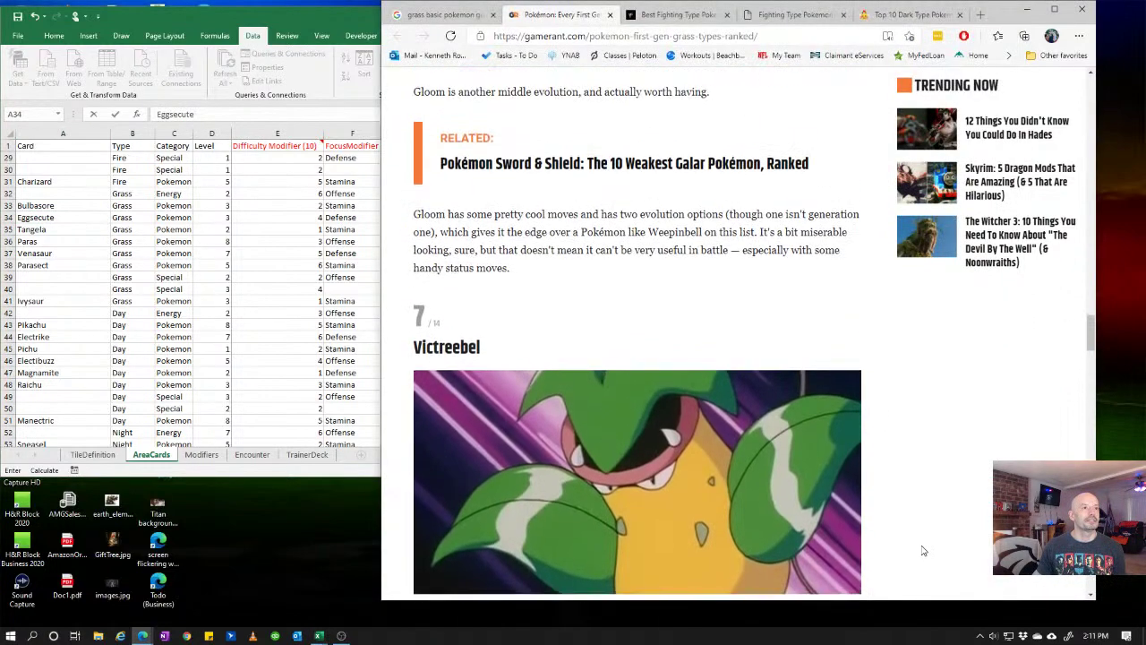
pyautogui.scroll(15, 924, 551)
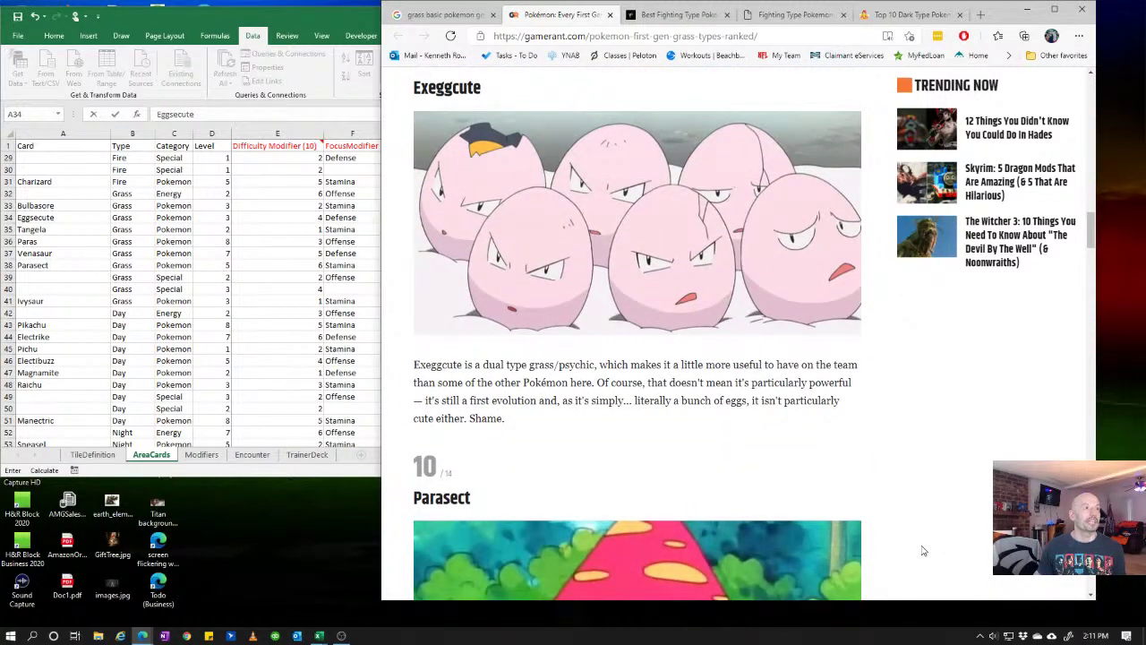
pyautogui.click(30, 216)
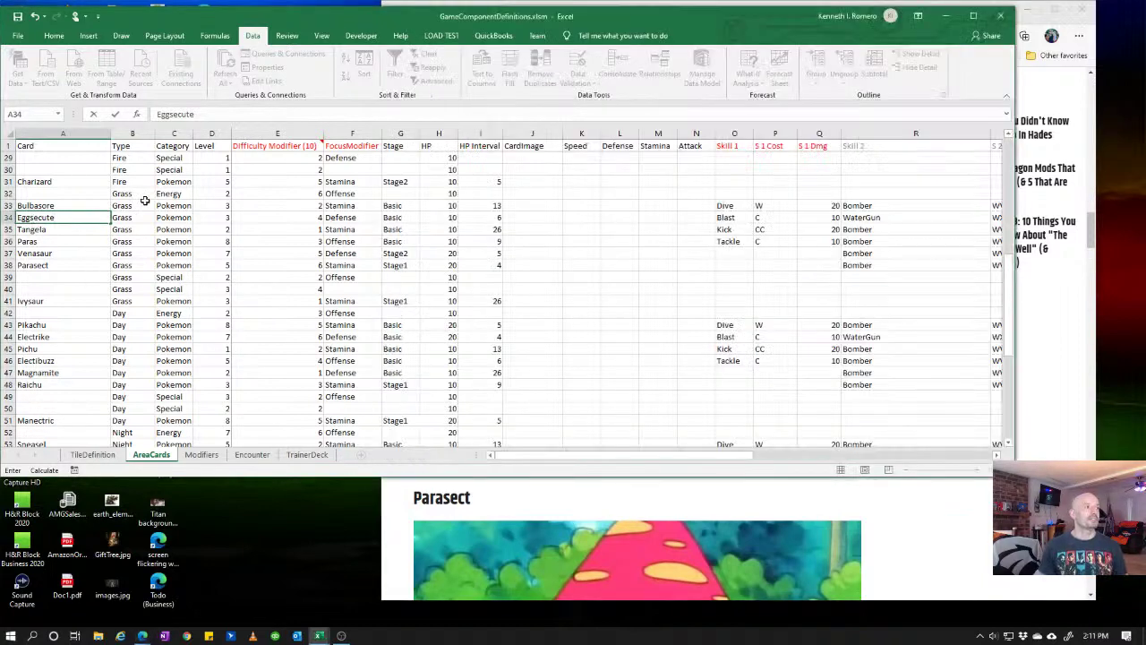
pyautogui.press('BackSpace')
pyautogui.press('BackSpace')
pyautogui.press('BackSpace')
pyautogui.press('BackSpace')
pyautogui.press('BackSpace')
pyautogui.press('BackSpace')
pyautogui.press('BackSpace')
pyautogui.press('BackSpace')
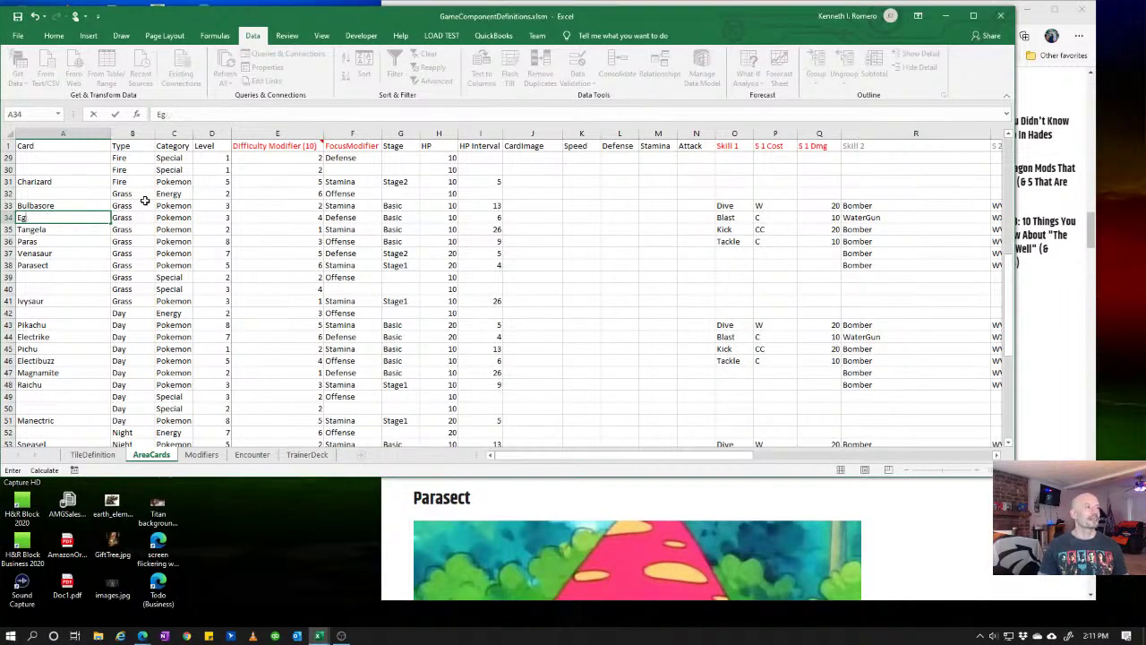
pyautogui.write('xeggcute')
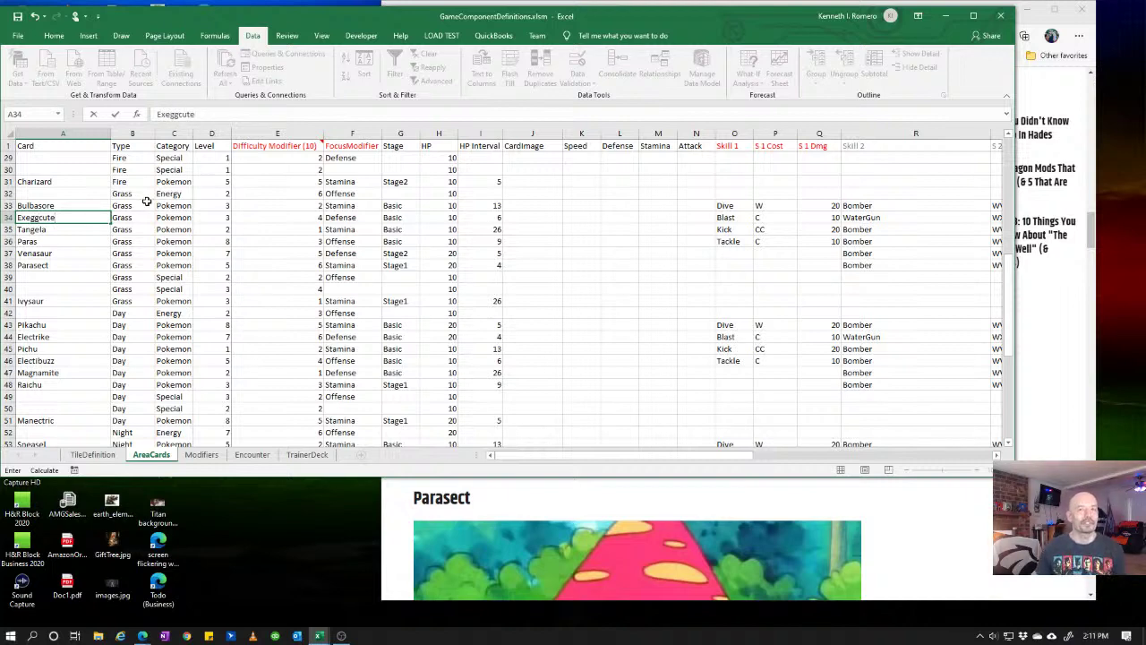
pyautogui.click(211, 238)
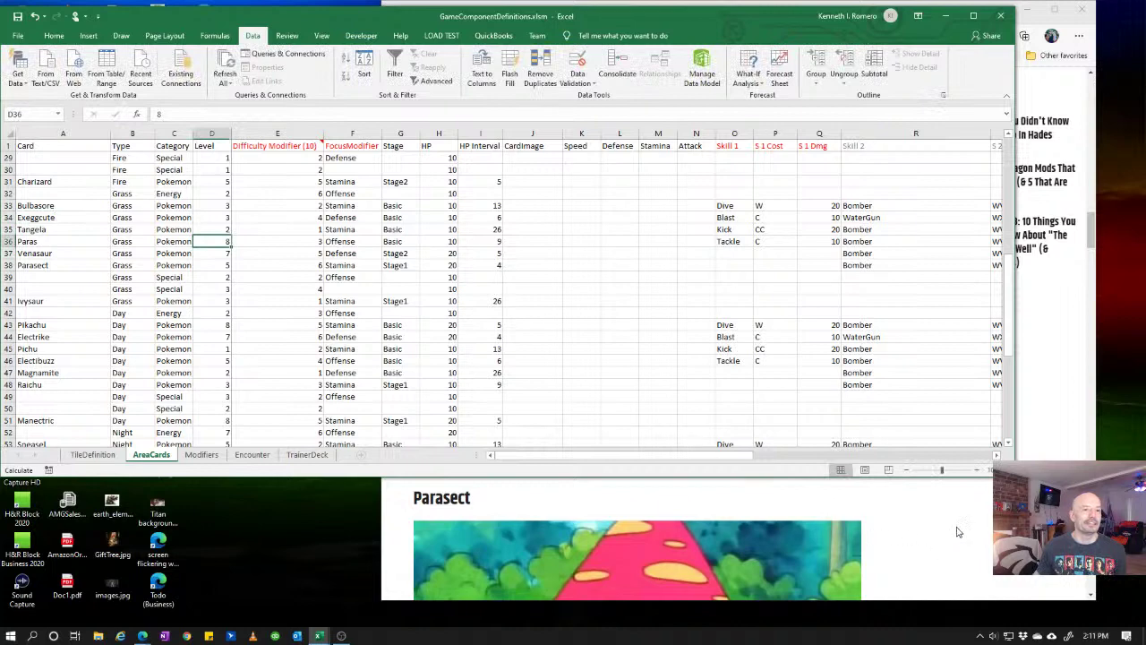
# - Return to the grass Pokémon ranking in the browser and review the entries from Exeggcute through Exeggutor
pyautogui.click(964, 541)
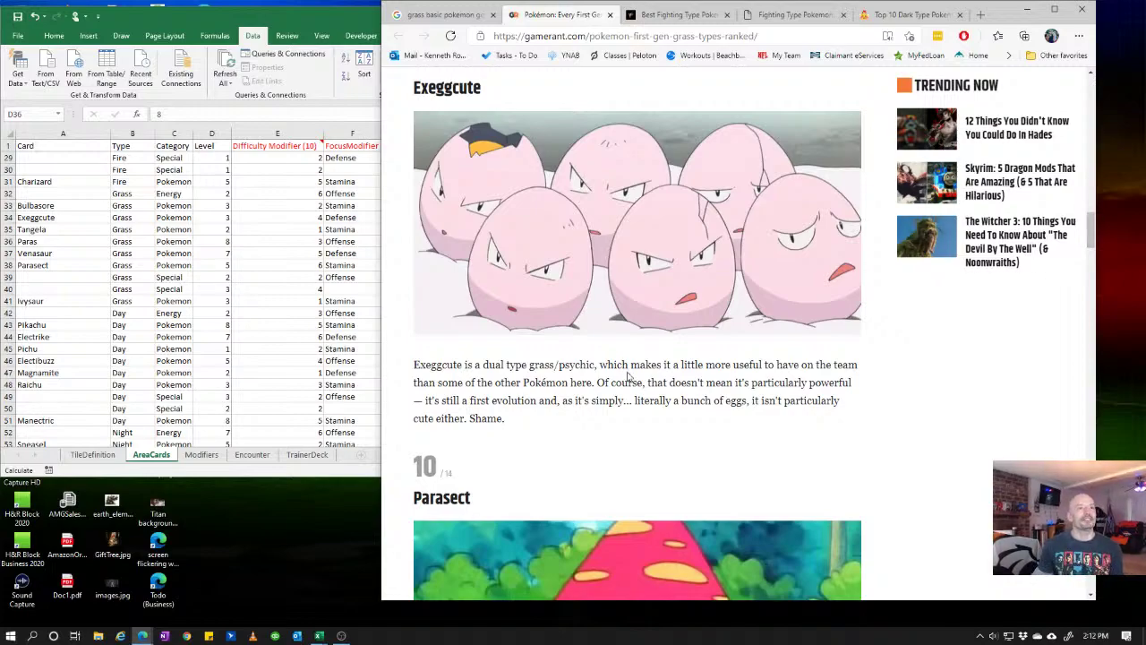
pyautogui.scroll(4, 660, 381)
pyautogui.scroll(-13, 660, 380)
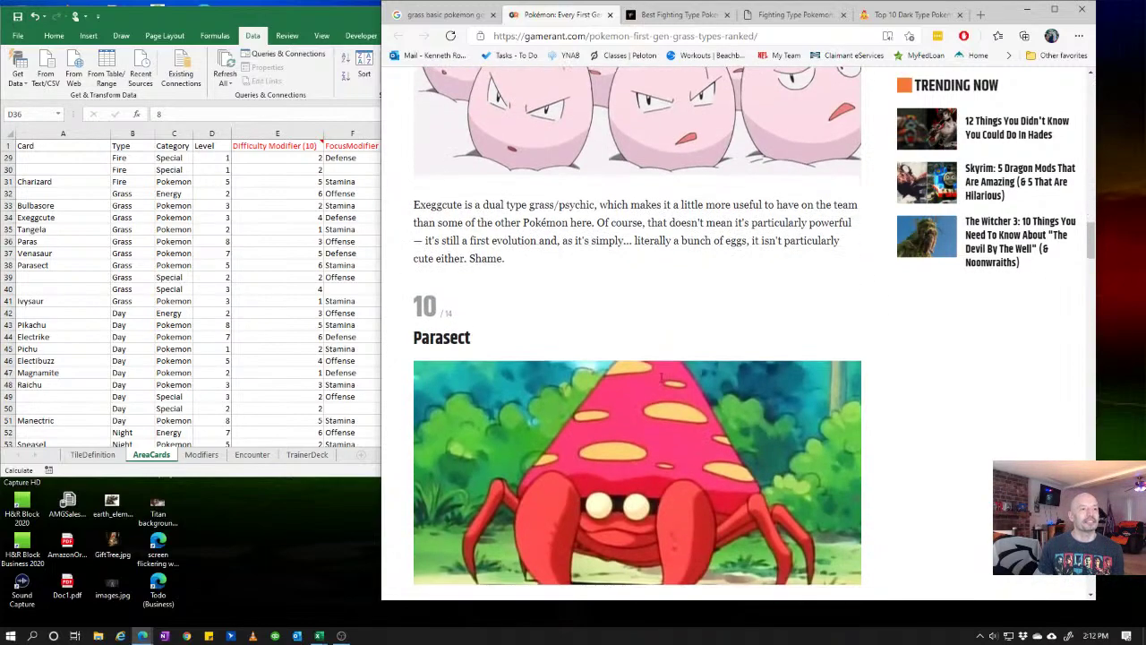
pyautogui.scroll(-2, 661, 377)
pyautogui.scroll(-12, 661, 385)
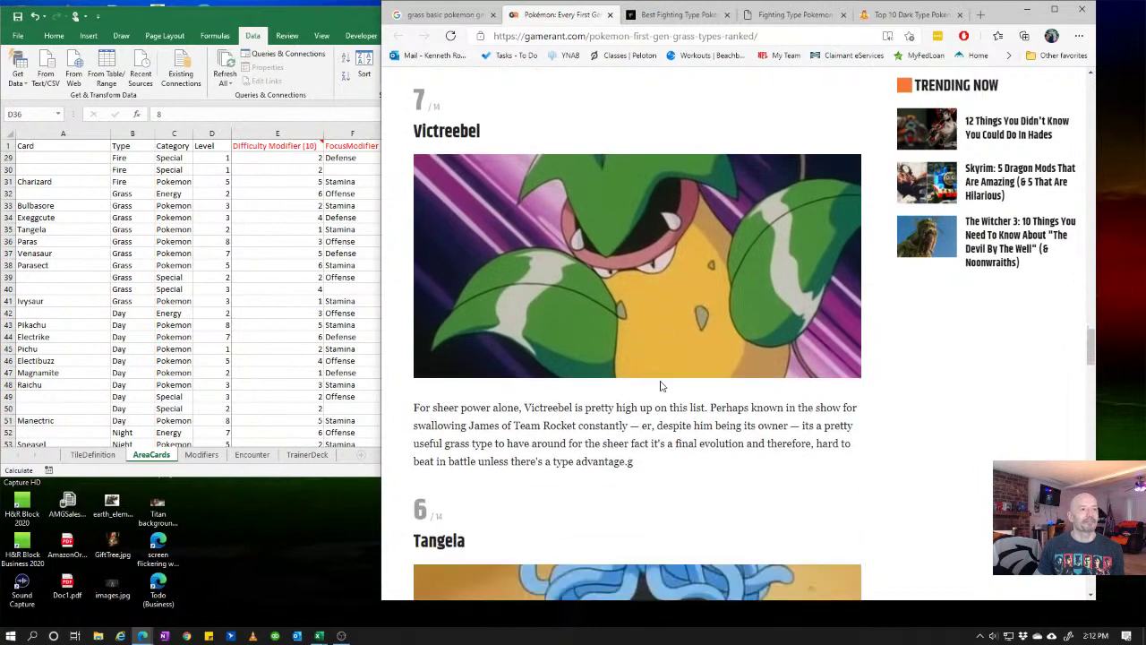
pyautogui.scroll(1, 660, 388)
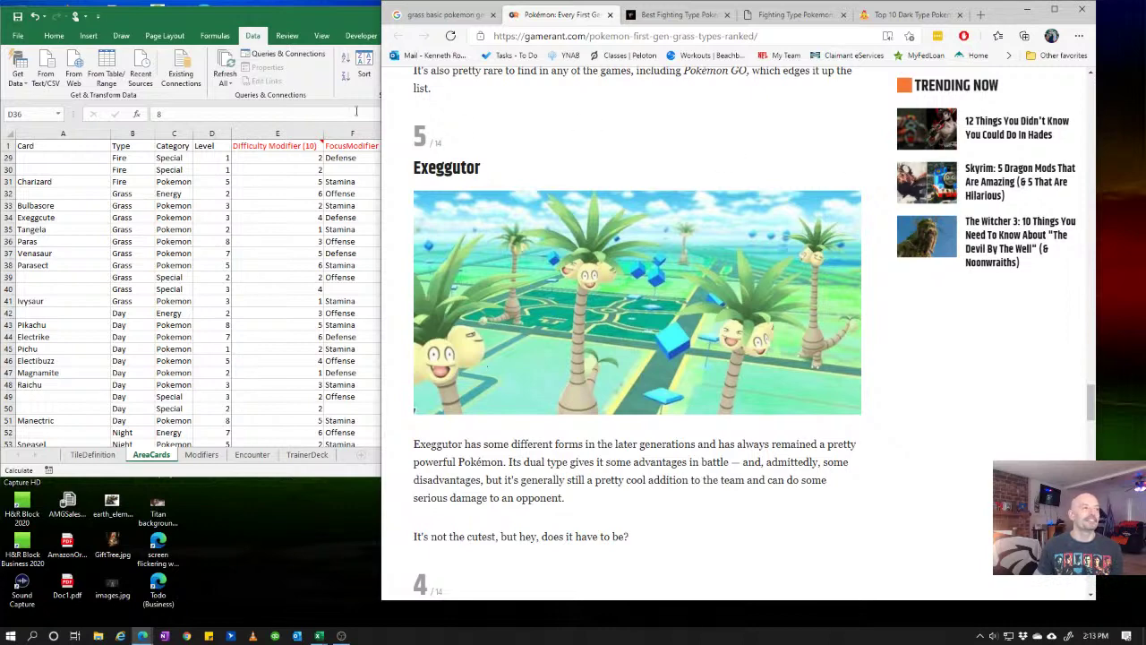
# - Switch back to the workbook and clear the FocusModifier of the Night Special card in row 59
pyautogui.hotkey('alt', 'Tab')
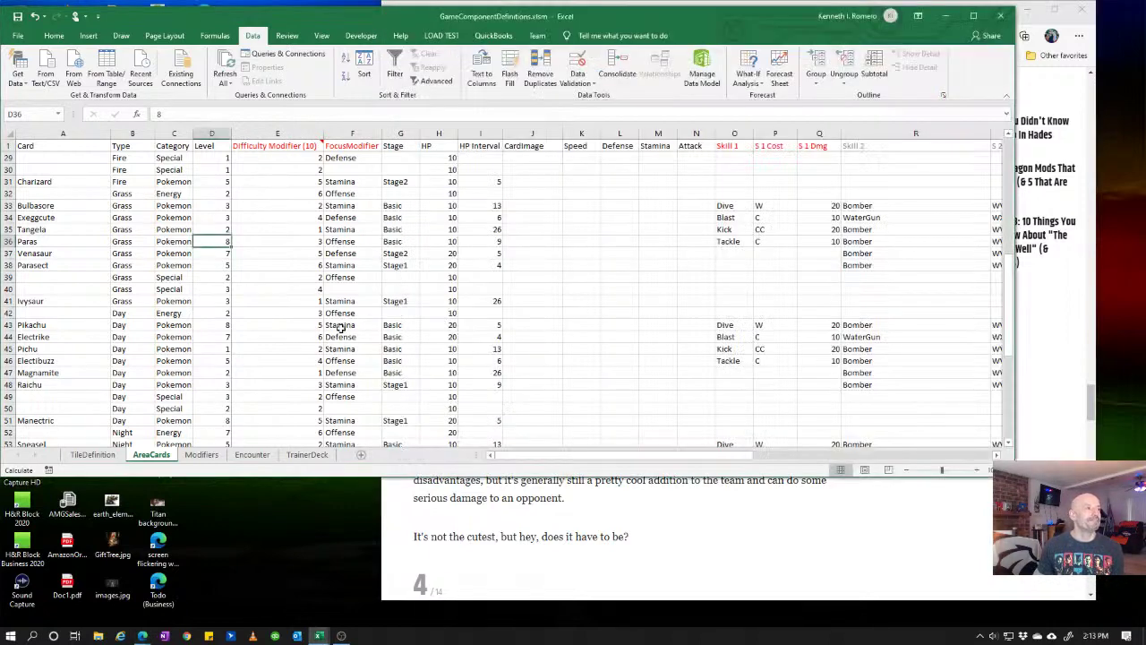
pyautogui.scroll(-8, 340, 336)
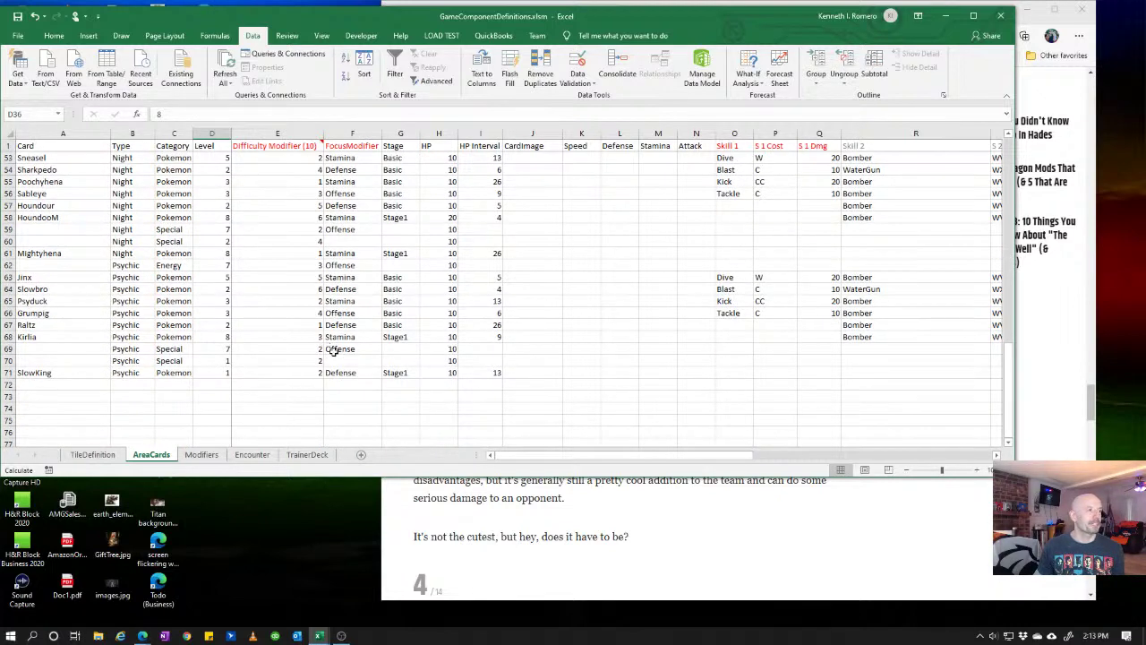
pyautogui.scroll(4, 338, 322)
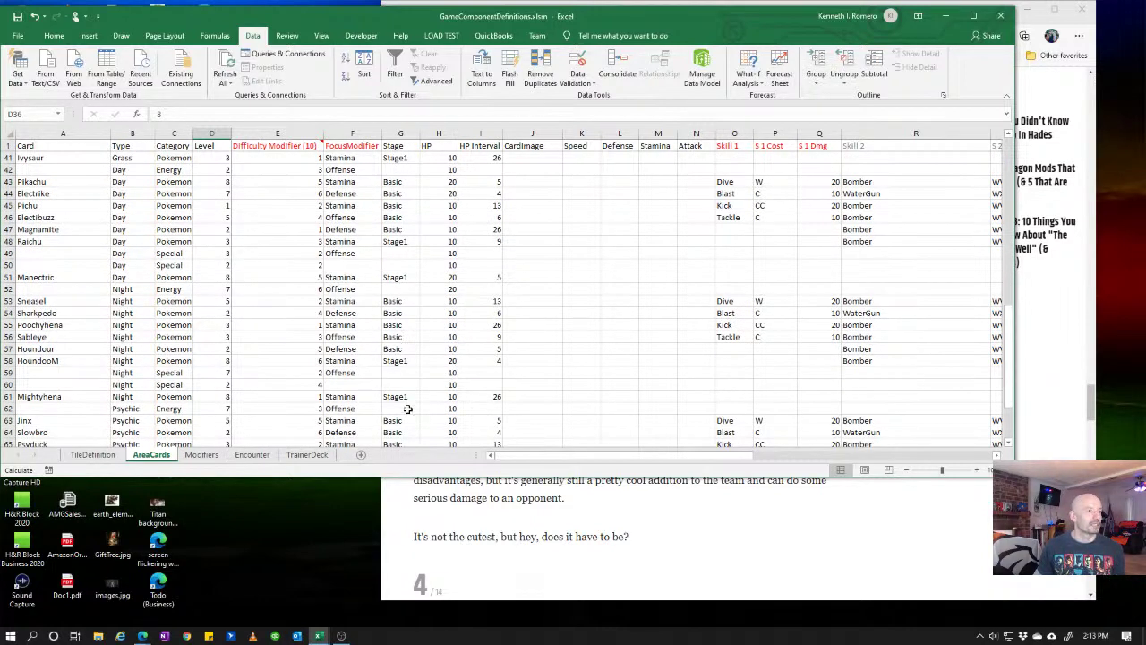
pyautogui.click(334, 382)
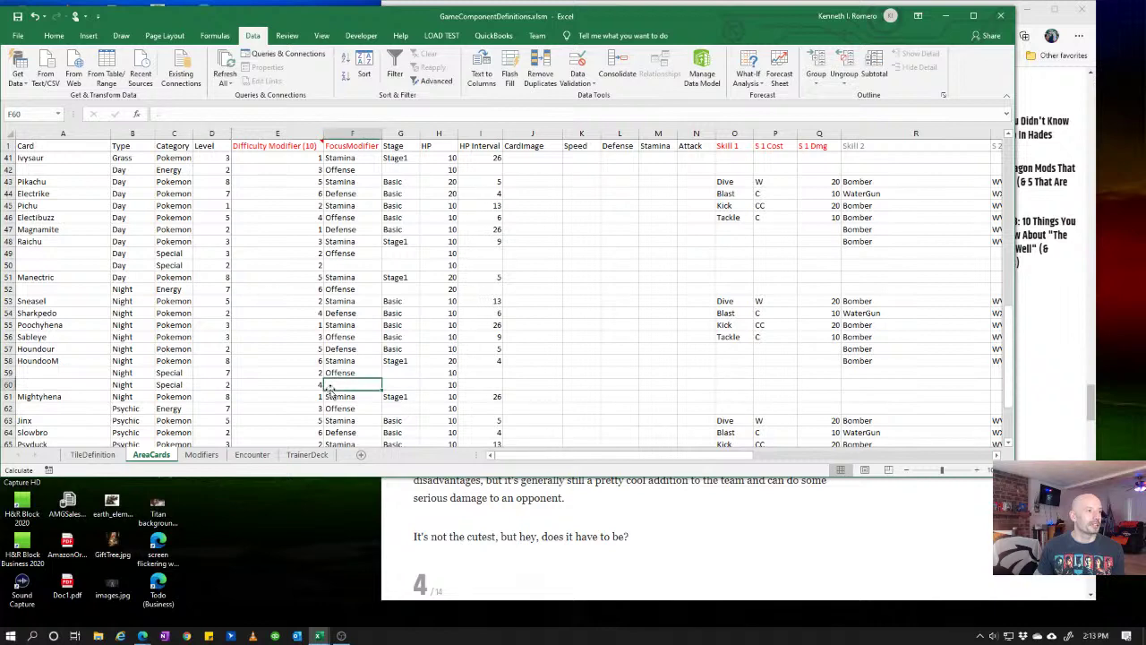
pyautogui.scroll(-1, 457, 354)
pyautogui.scroll(-2, 456, 355)
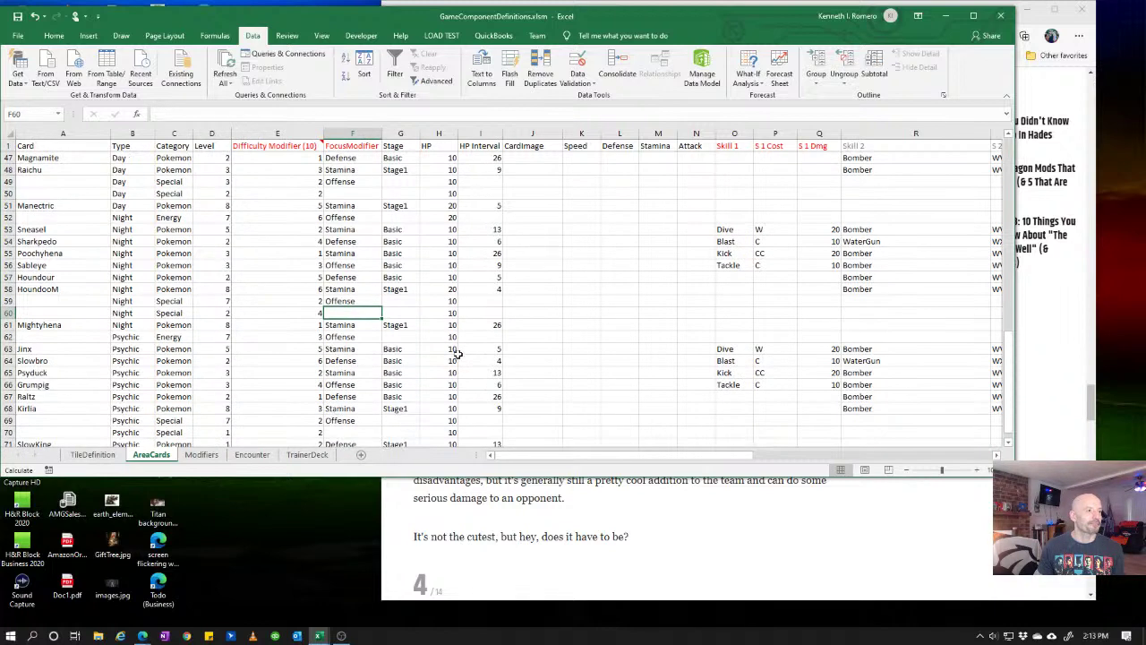
pyautogui.click(359, 299)
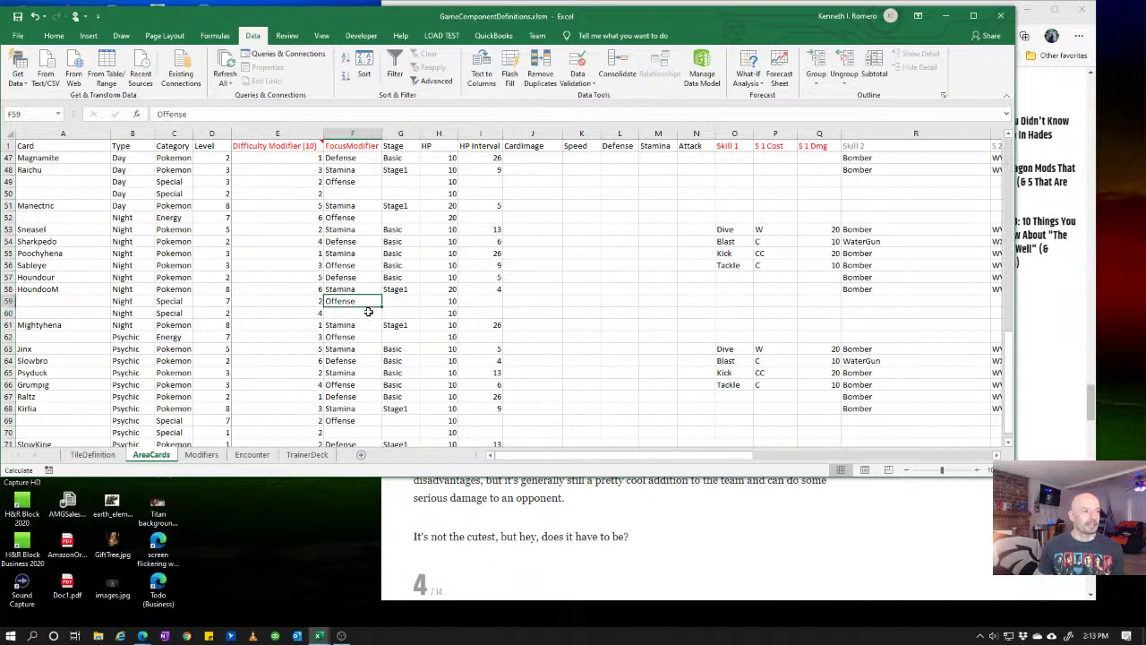
pyautogui.press('Delete')
pyautogui.press('Down')
pyautogui.press('Down')
pyautogui.press('Down')
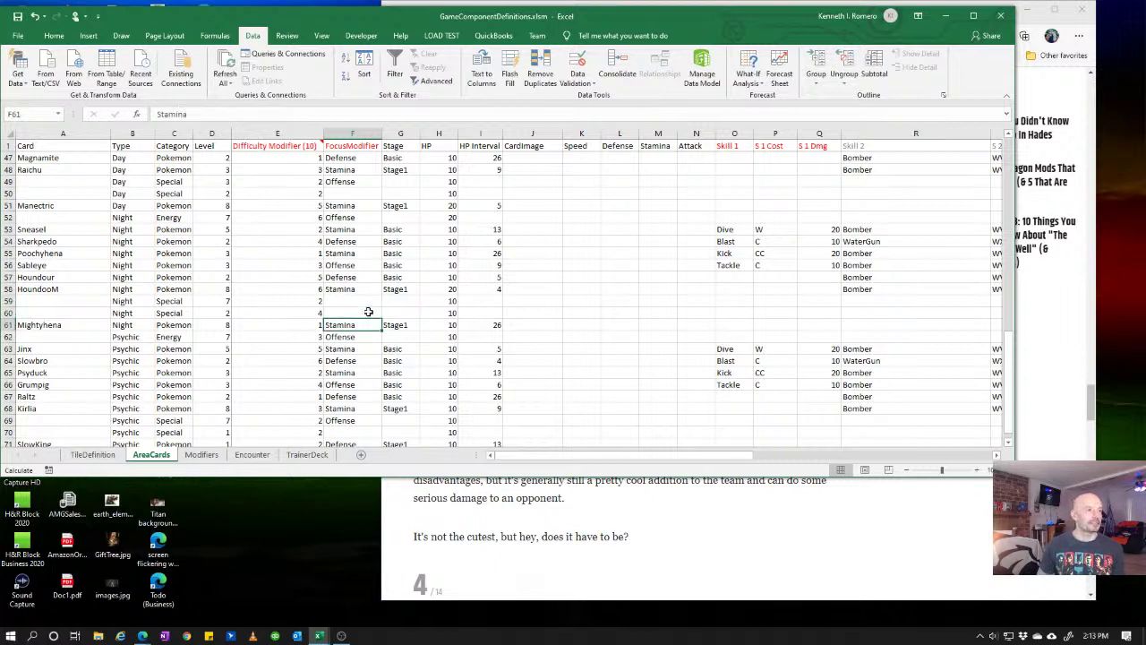
# - Clear the FocusModifier of the Psychic Special card in row 69
pyautogui.click(360, 422)
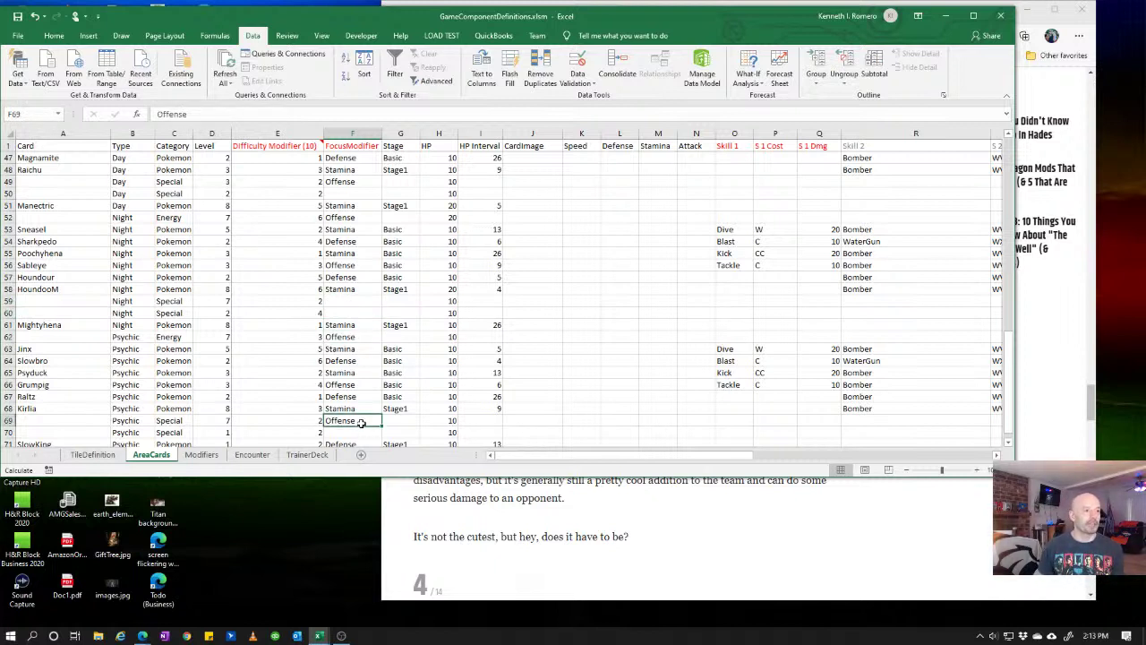
pyautogui.press('Delete')
pyautogui.scroll(-4, 362, 421)
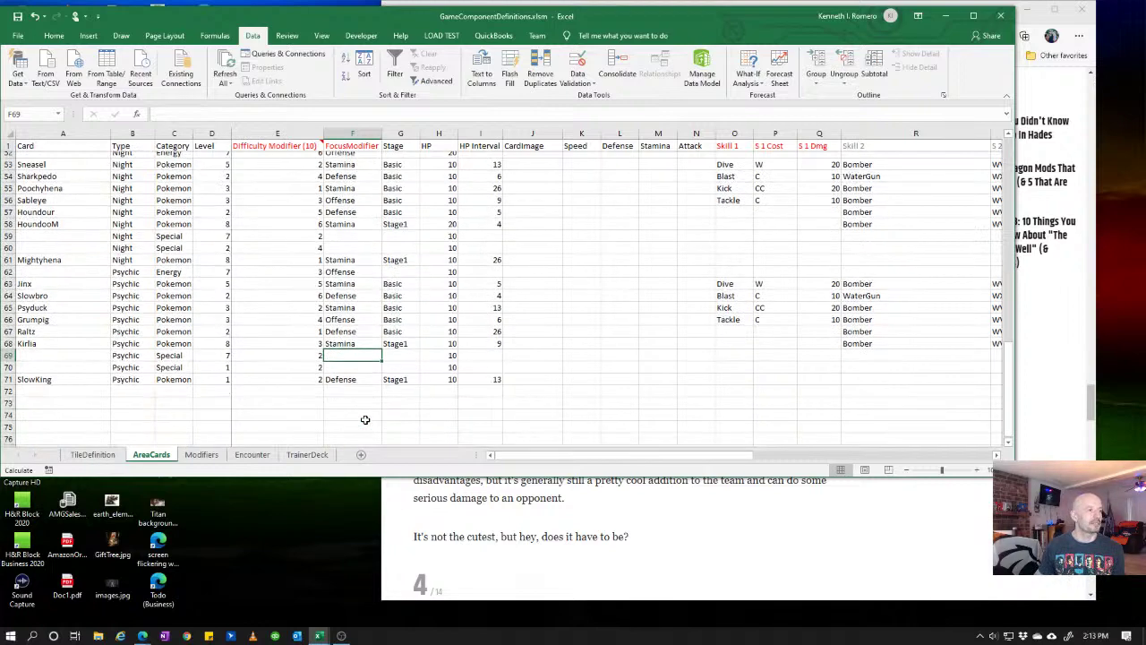
# - Clear the FocusModifier of the Fire Special card in row 29
pyautogui.scroll(15, 365, 420)
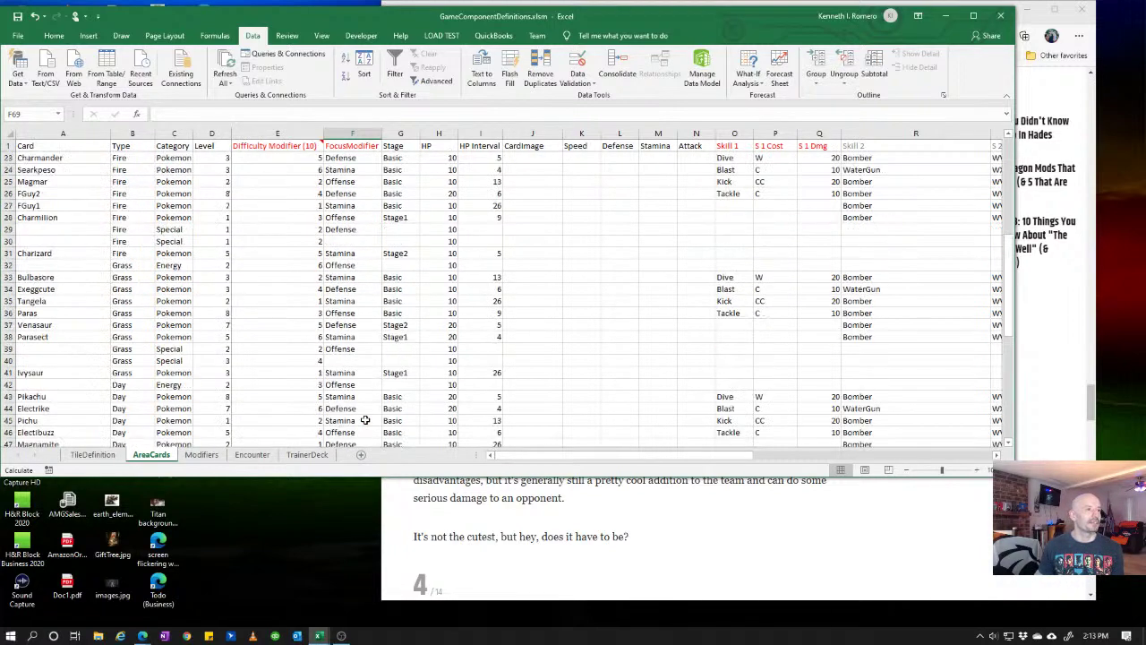
pyautogui.click(344, 336)
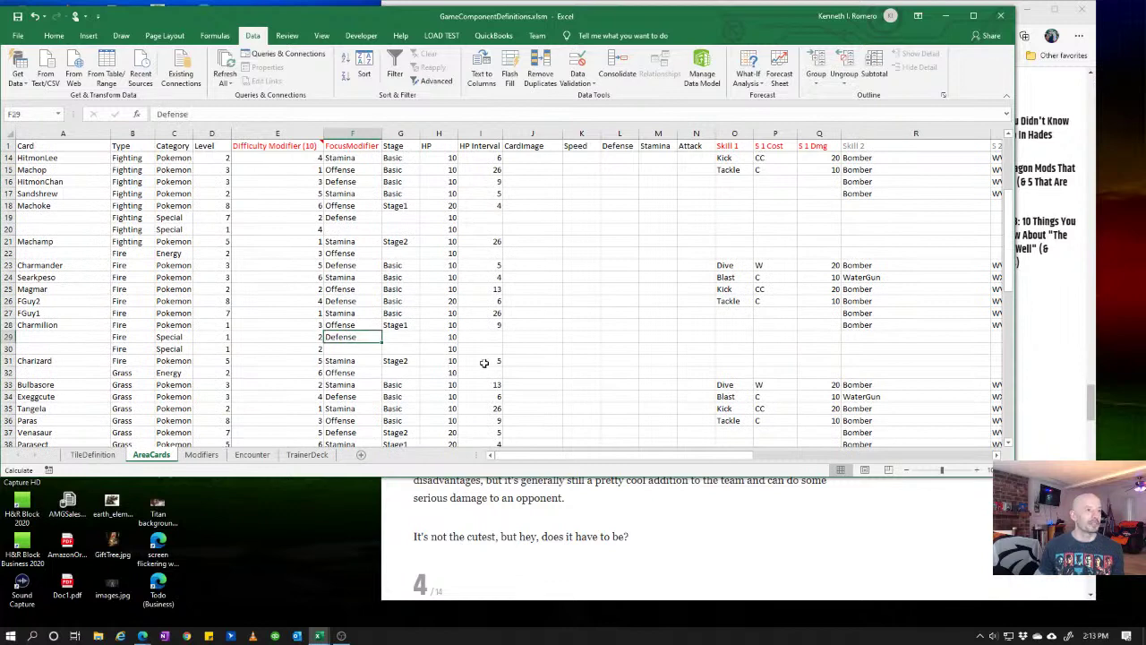
pyautogui.press('Delete')
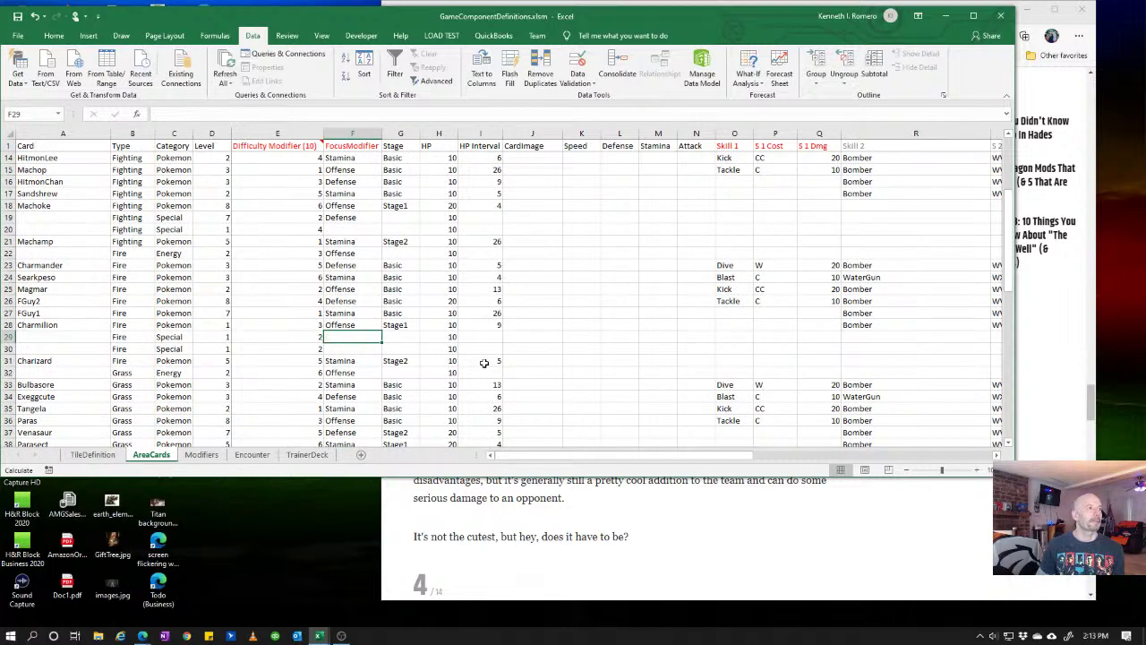
# - Clear the FocusModifier of the Fighting Special card in row 19
pyautogui.press('Up')
pyautogui.press('Up')
pyautogui.press('Up')
pyautogui.press('Up')
pyautogui.press('Up')
pyautogui.press('Up')
pyautogui.press('Up')
pyautogui.press('Up')
pyautogui.press('Up')
pyautogui.press('Up')
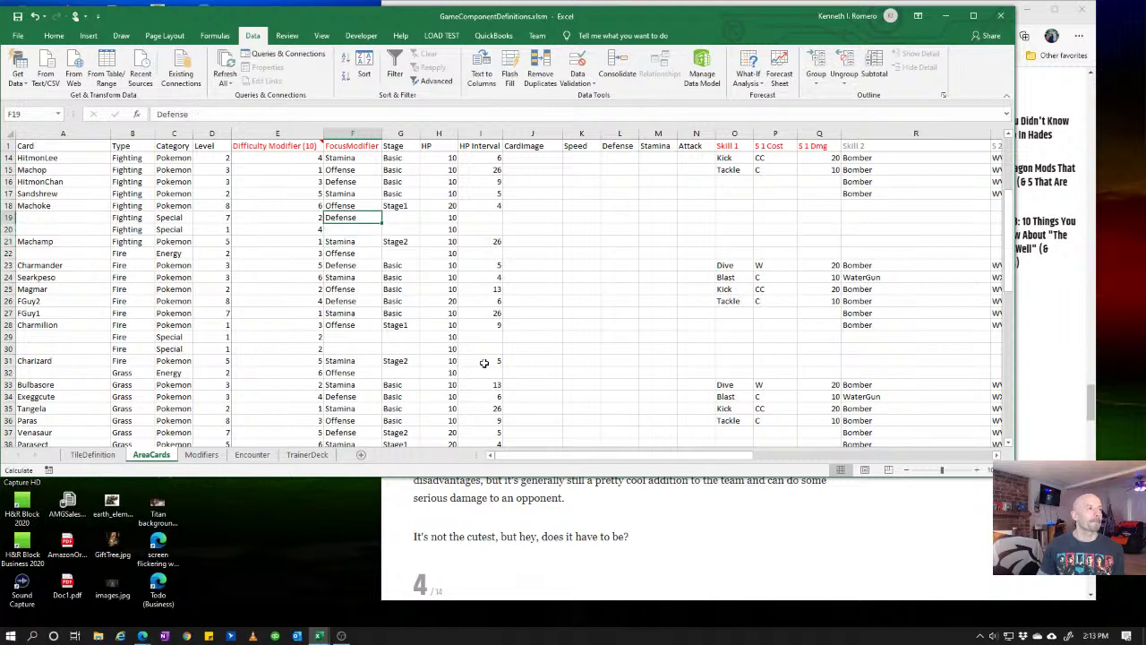
pyautogui.press('Delete')
pyautogui.press('Down')
pyautogui.press('Down')
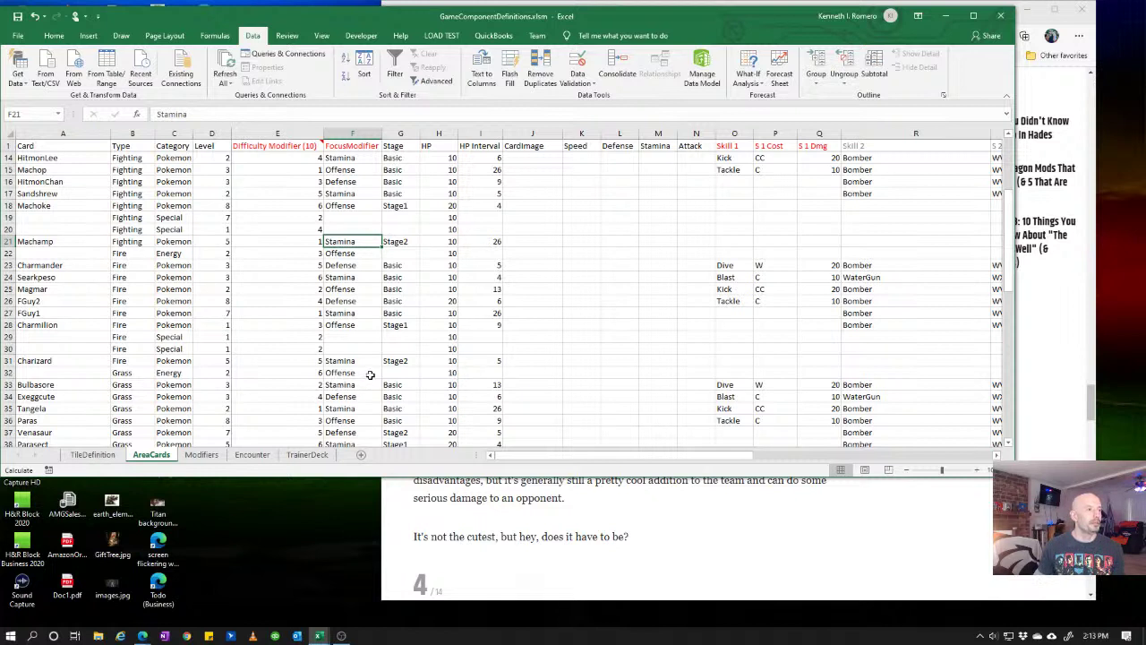
pyautogui.click(399, 350)
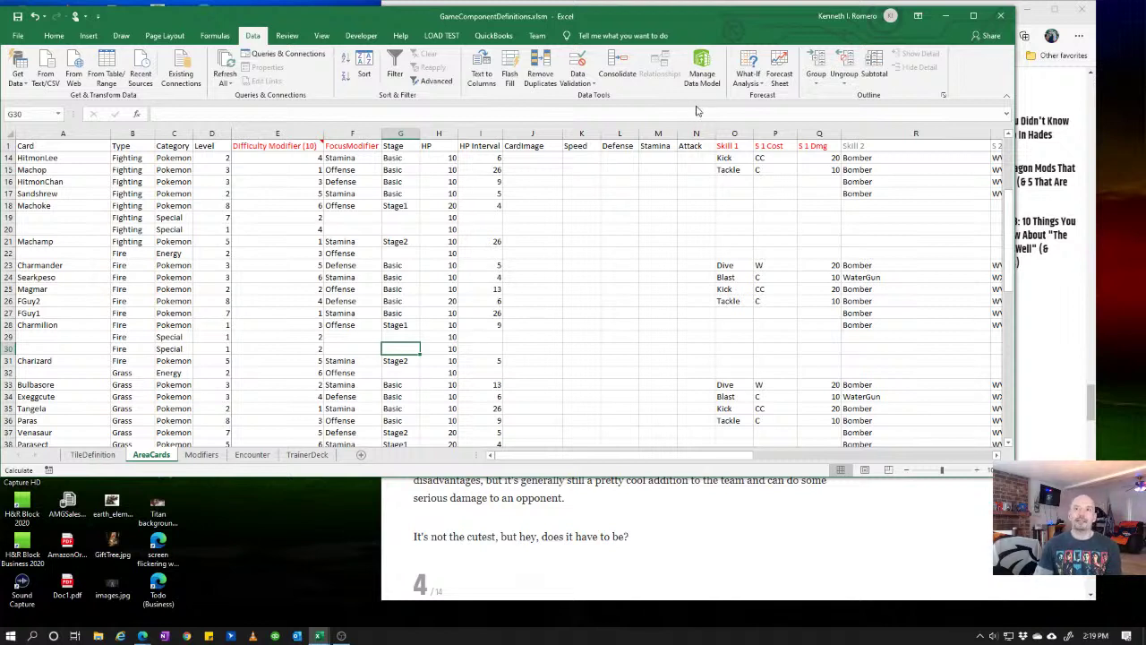
pyautogui.click(530, 266)
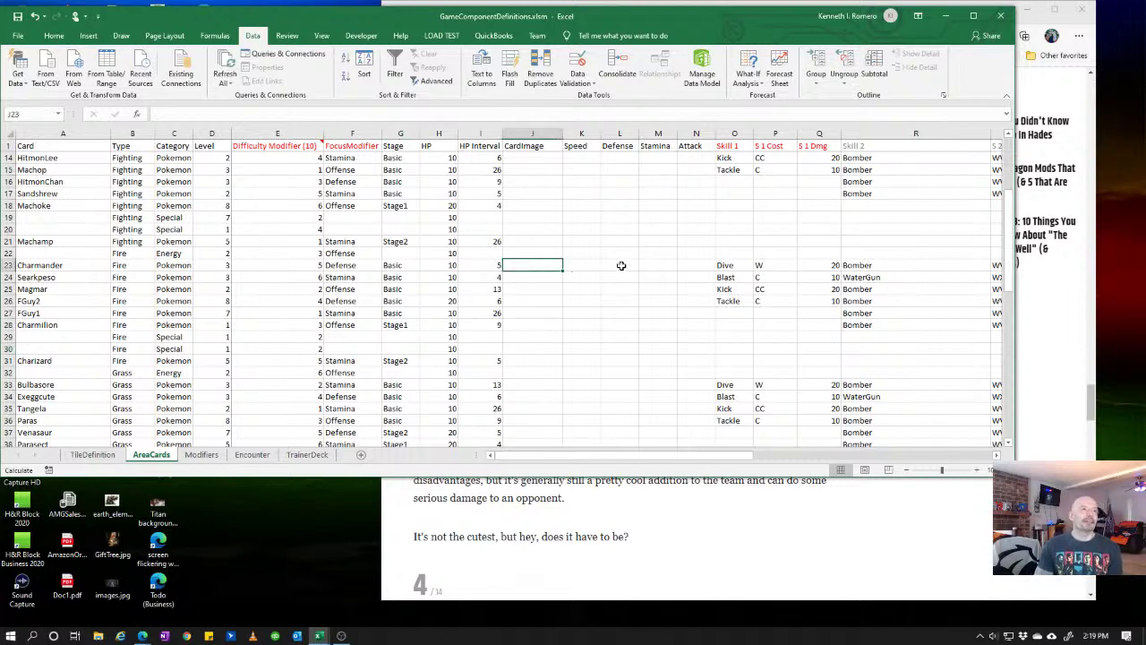
pyautogui.scroll(4, 623, 263)
pyautogui.moveTo(625, 157); pyautogui.dragTo(655, 345)
pyautogui.click(509, 385)
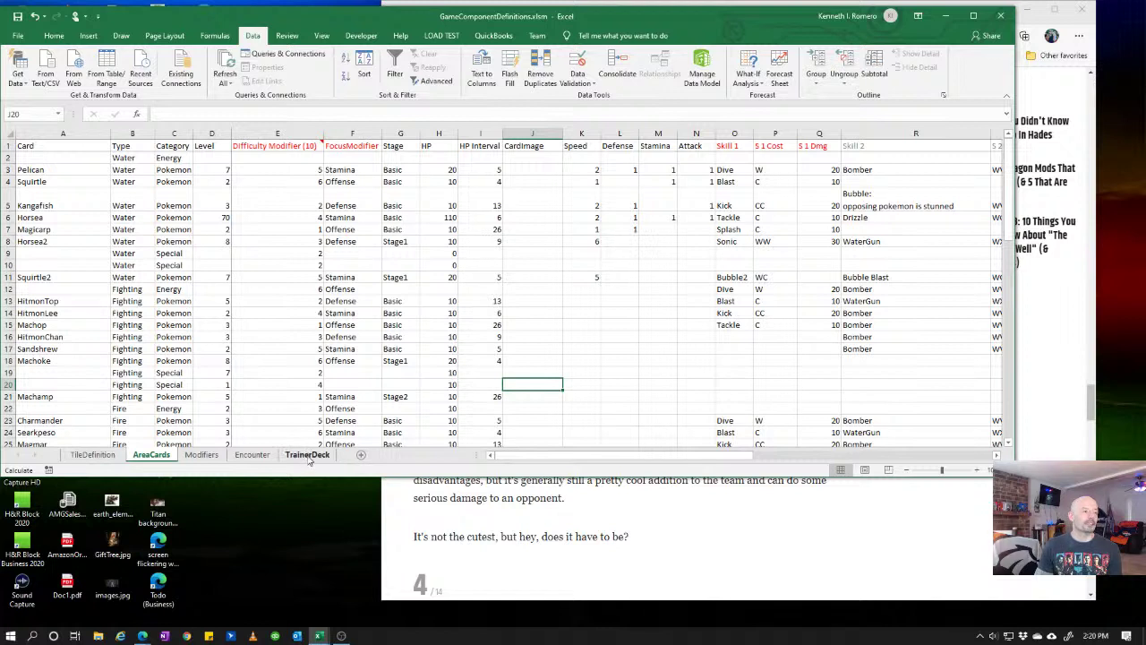
# - Open the empty Encounter sheet and enter Trail in cell A1
pyautogui.click(252, 454)
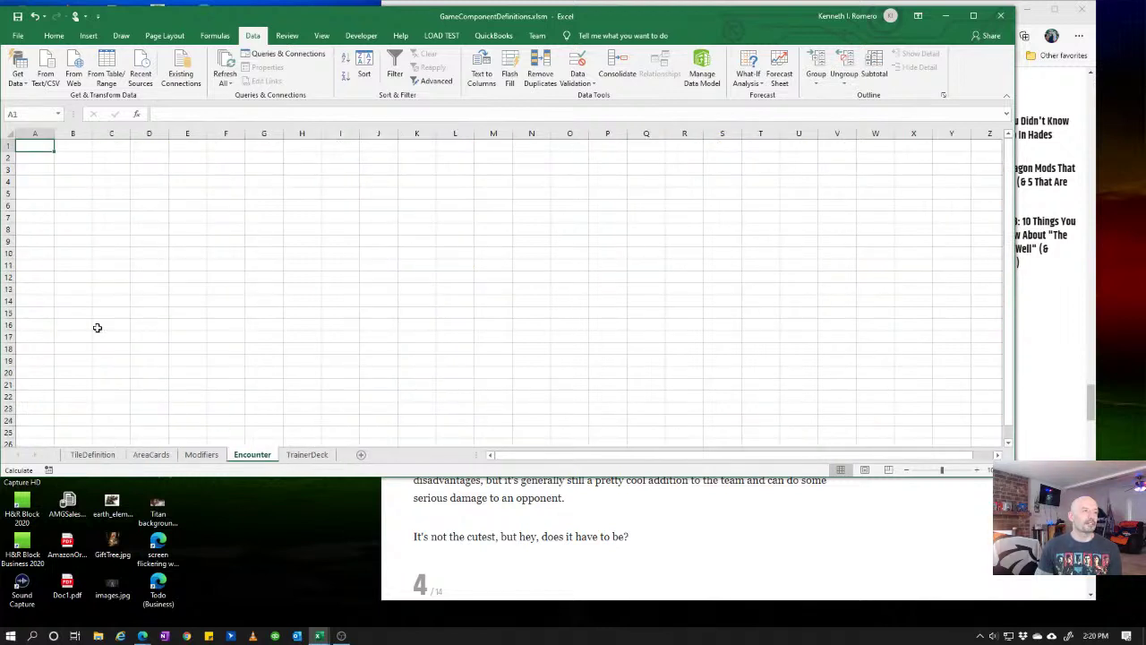
pyautogui.click(122, 206)
pyautogui.click(49, 169)
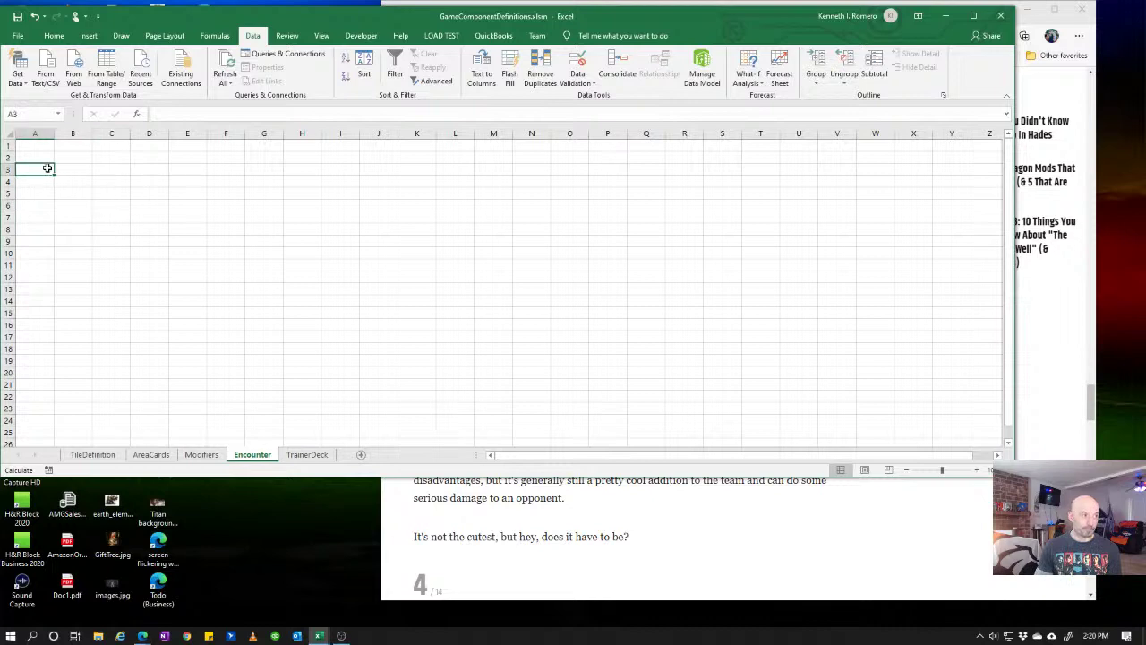
pyautogui.click(48, 145)
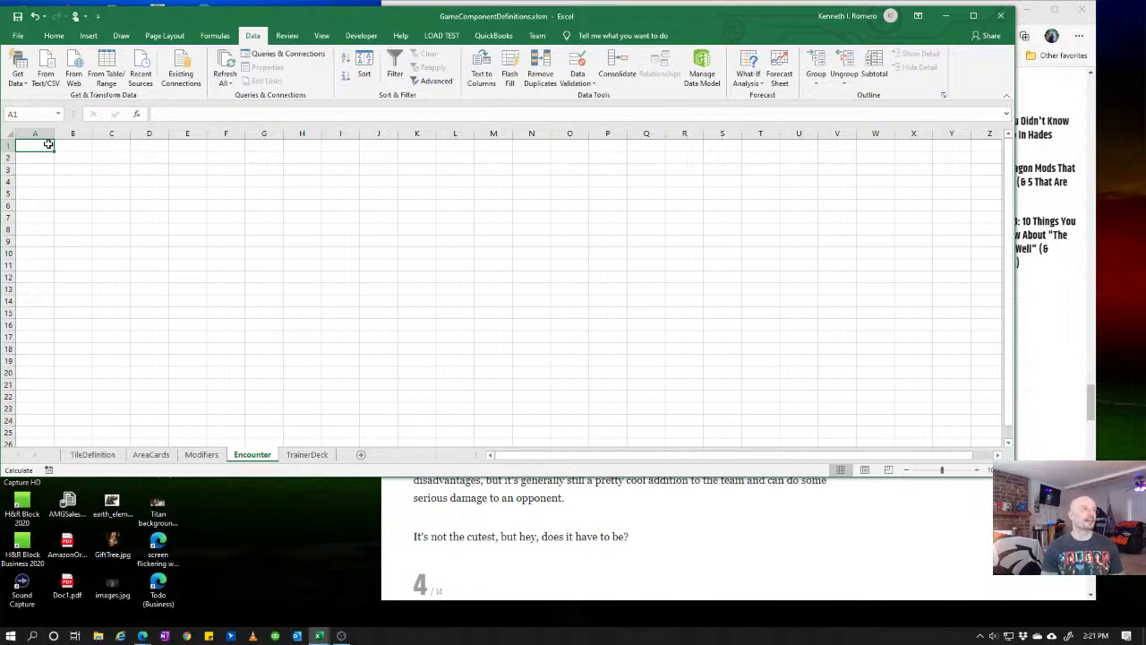
pyautogui.write('Trail')
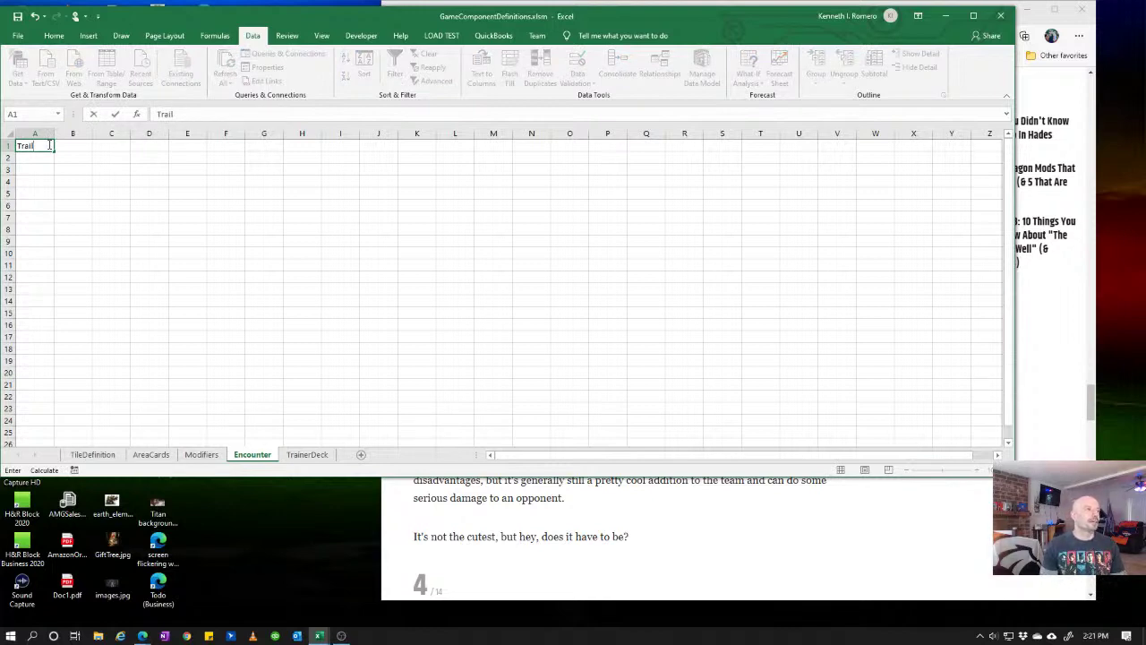
pyautogui.press('Return')
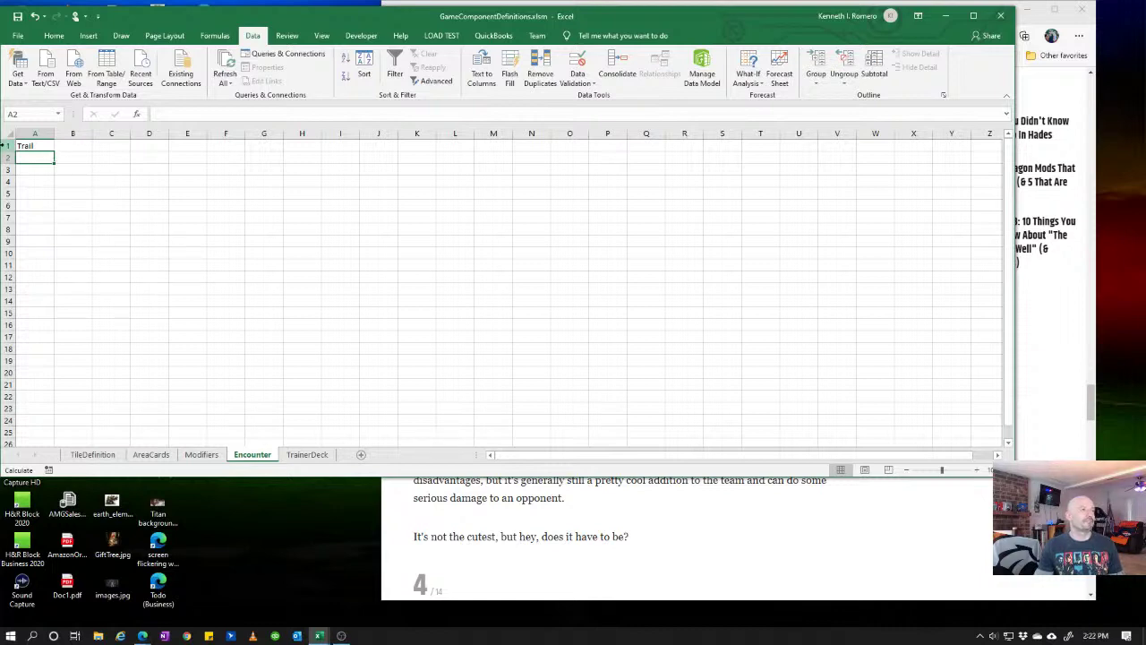
# - Insert a row above Trail and enter the header Location Type in cell A1
pyautogui.click(7, 146)
pyautogui.rightClick(8, 146)
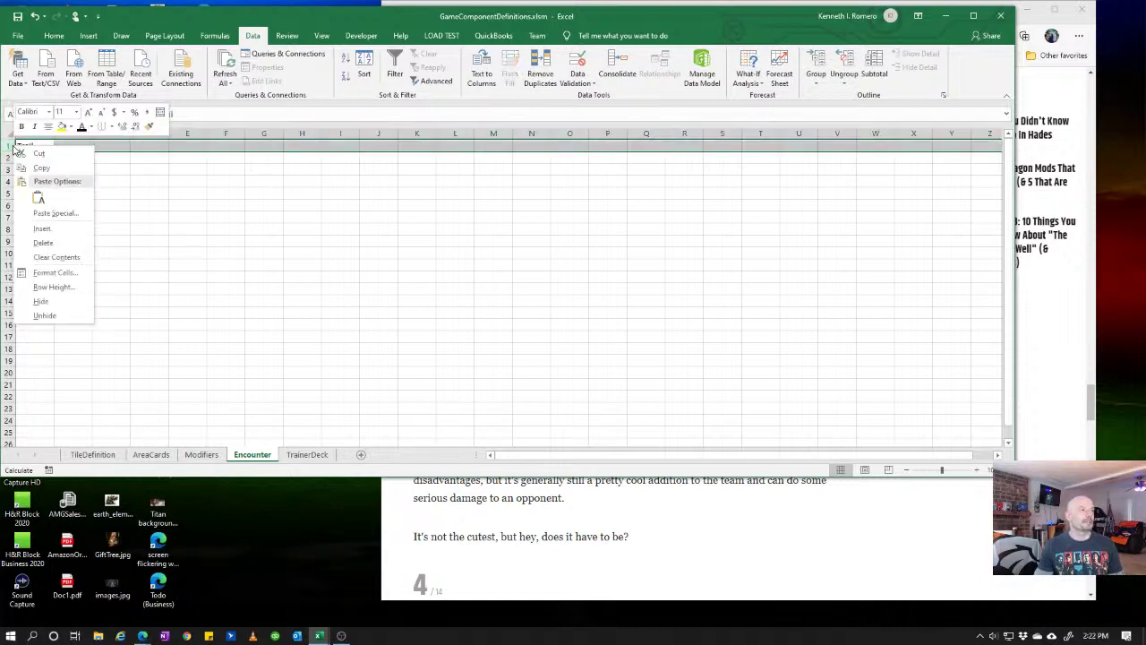
pyautogui.click(56, 230)
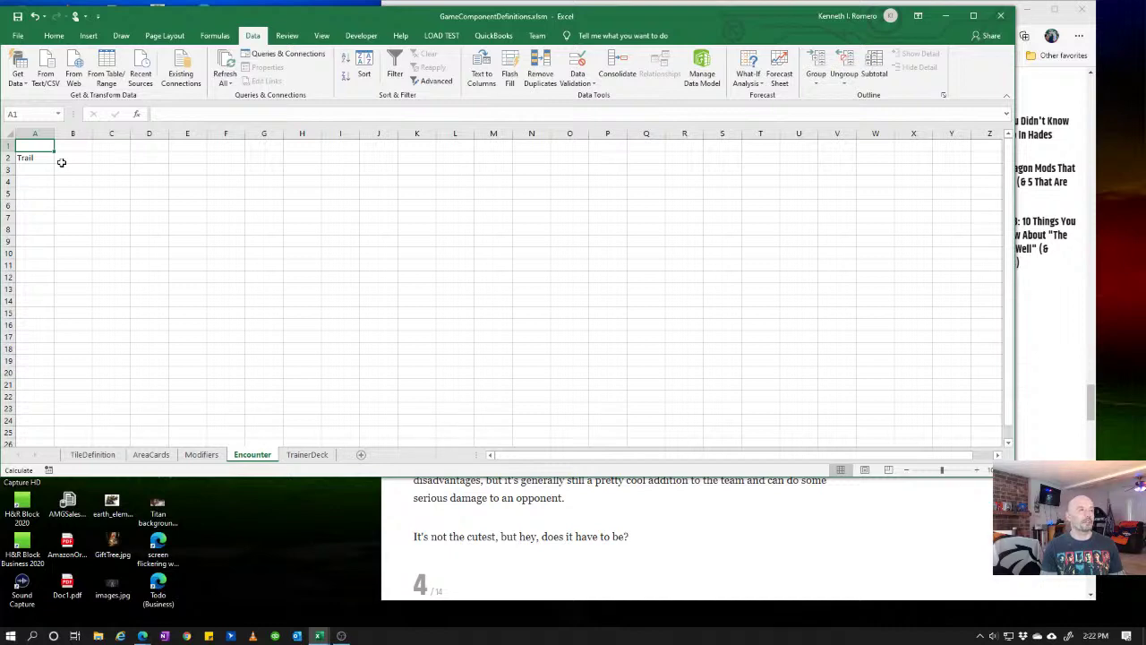
pyautogui.write('Location')
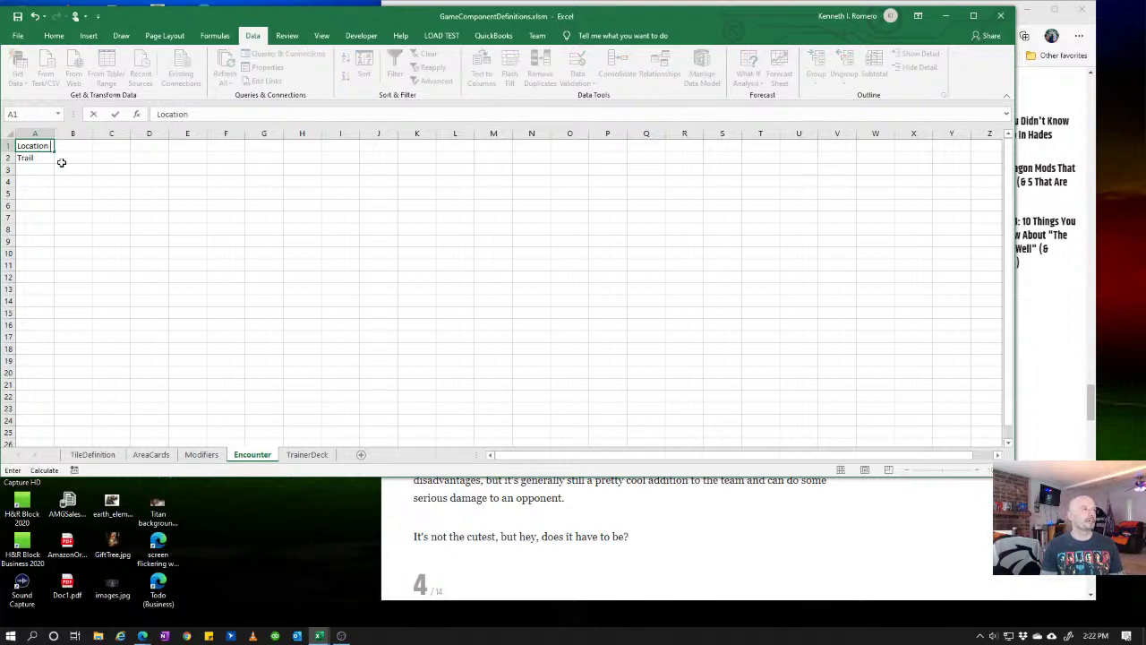
pyautogui.write(' Type')
pyautogui.press('Tab')
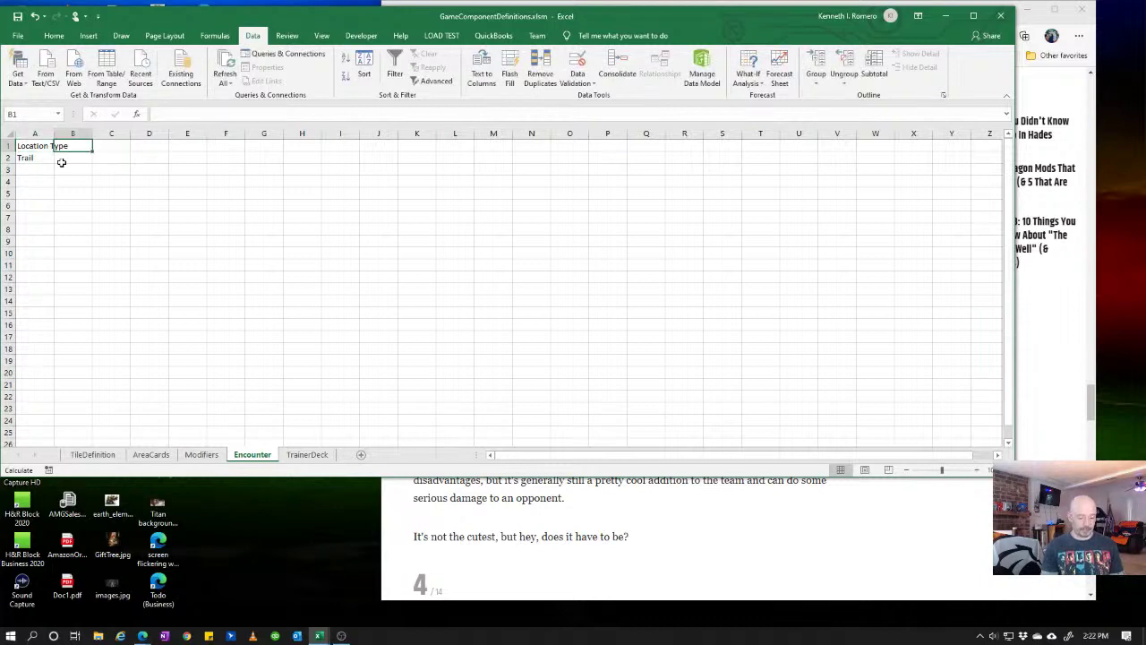
# - Enter the header Encounter Type in cell B1 and widen columns A and B to fit their headers
pyautogui.write('E')
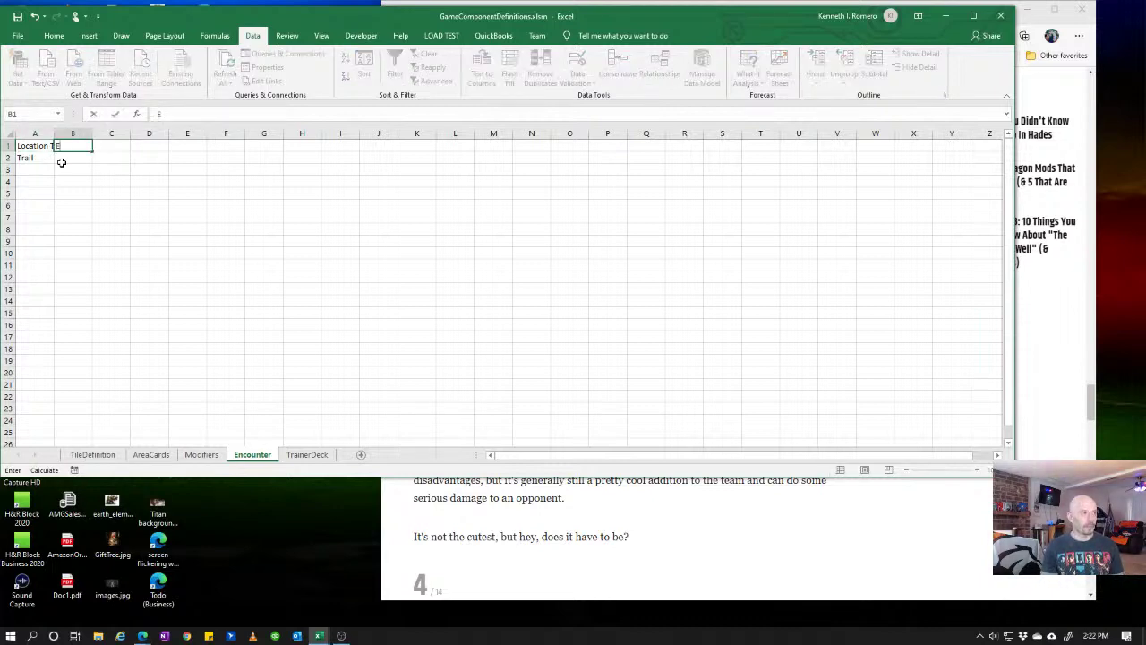
pyautogui.write('ncounter Type')
pyautogui.press('Tab')
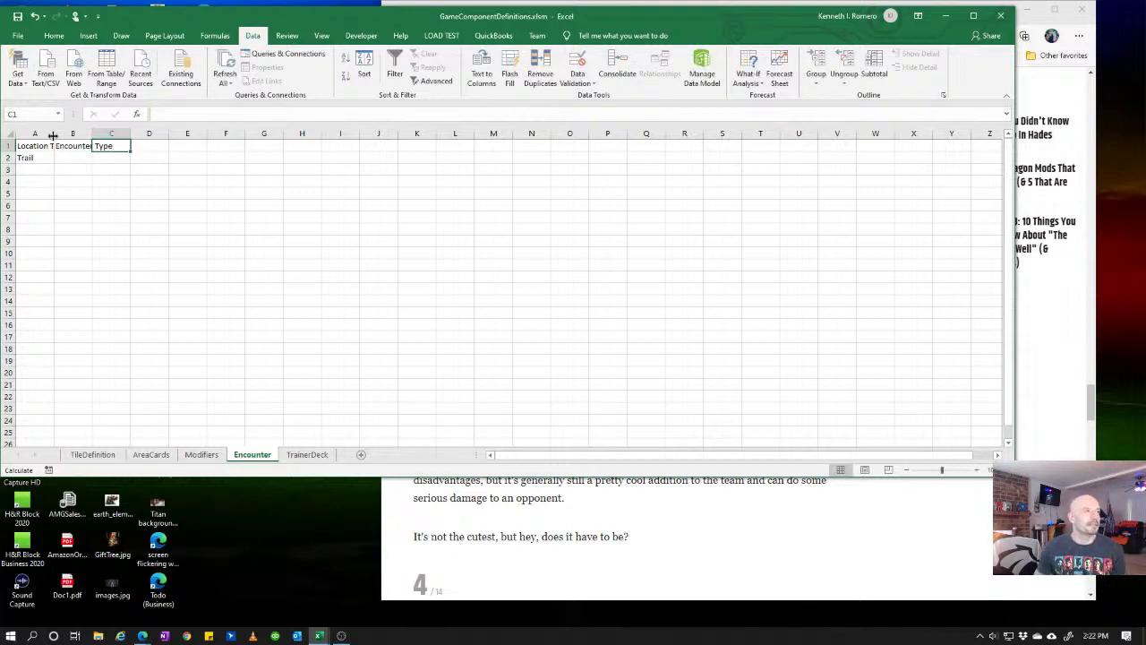
pyautogui.moveTo(54, 134); pyautogui.dragTo(137, 133)
pyautogui.click(97, 159)
pyautogui.click(60, 165)
pyautogui.click(54, 171)
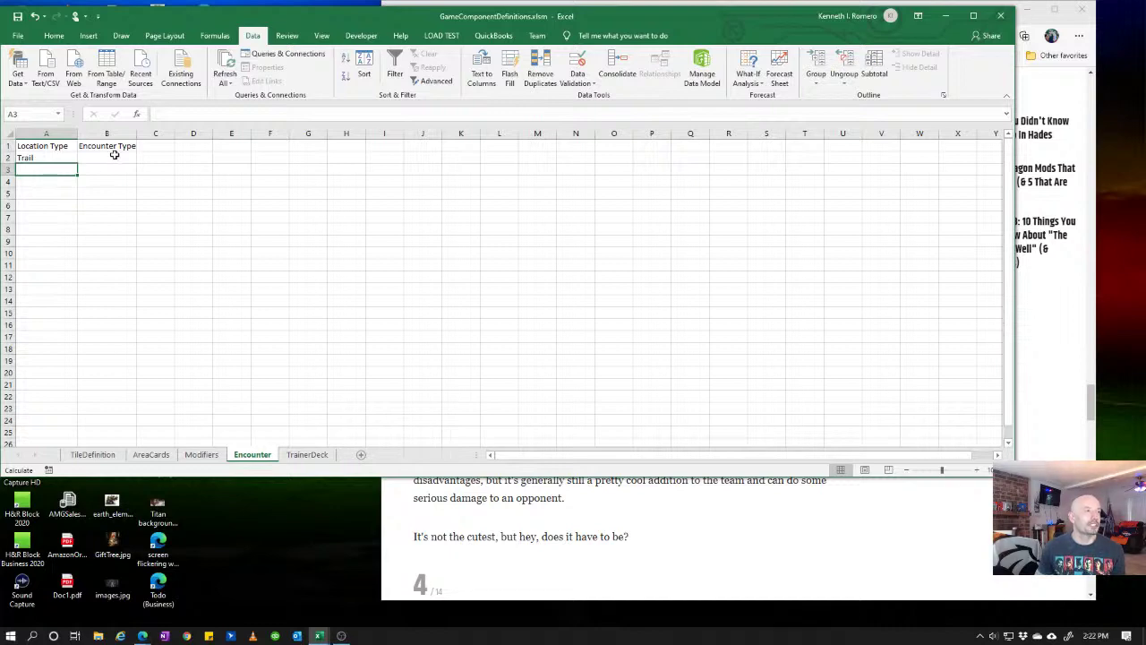
# - Replace Trail in cell A2 with Encounter and clear the Location Type header from A1
pyautogui.click(33, 132)
pyautogui.hotkey('ctrl', 'b')
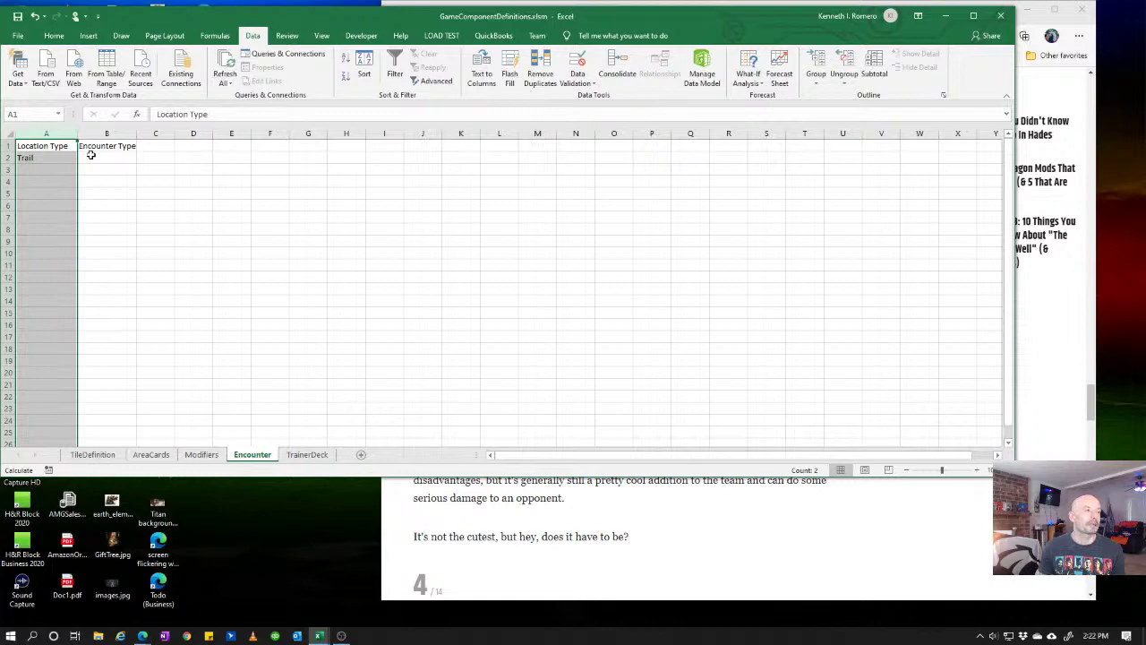
pyautogui.click(47, 145)
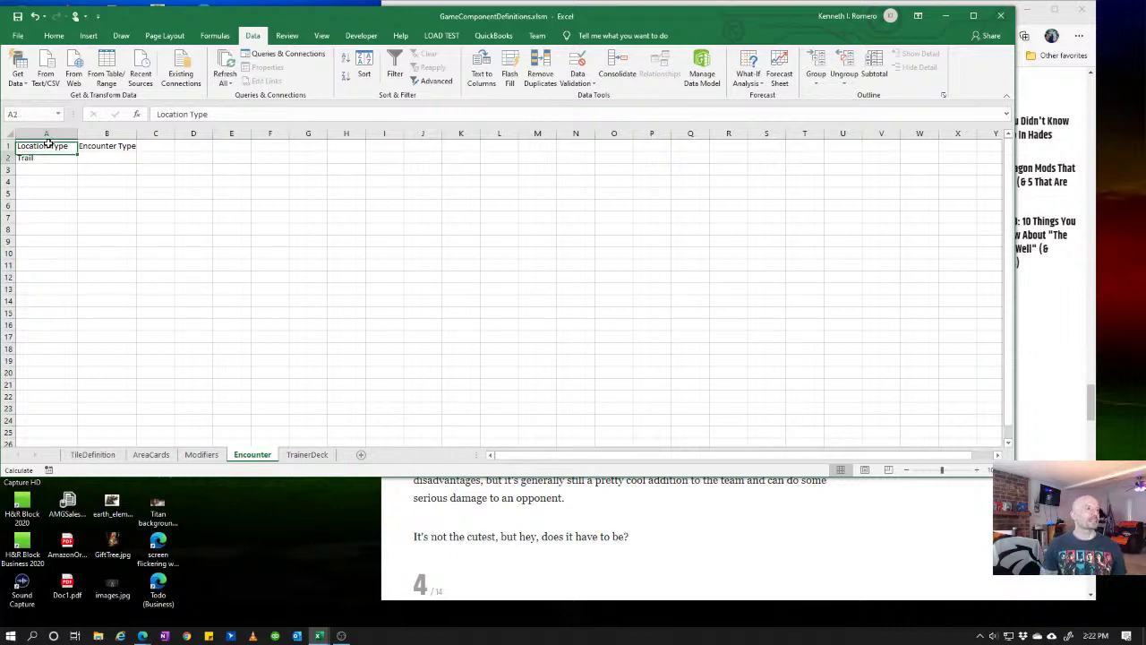
pyautogui.press('Down')
pyautogui.write('E')
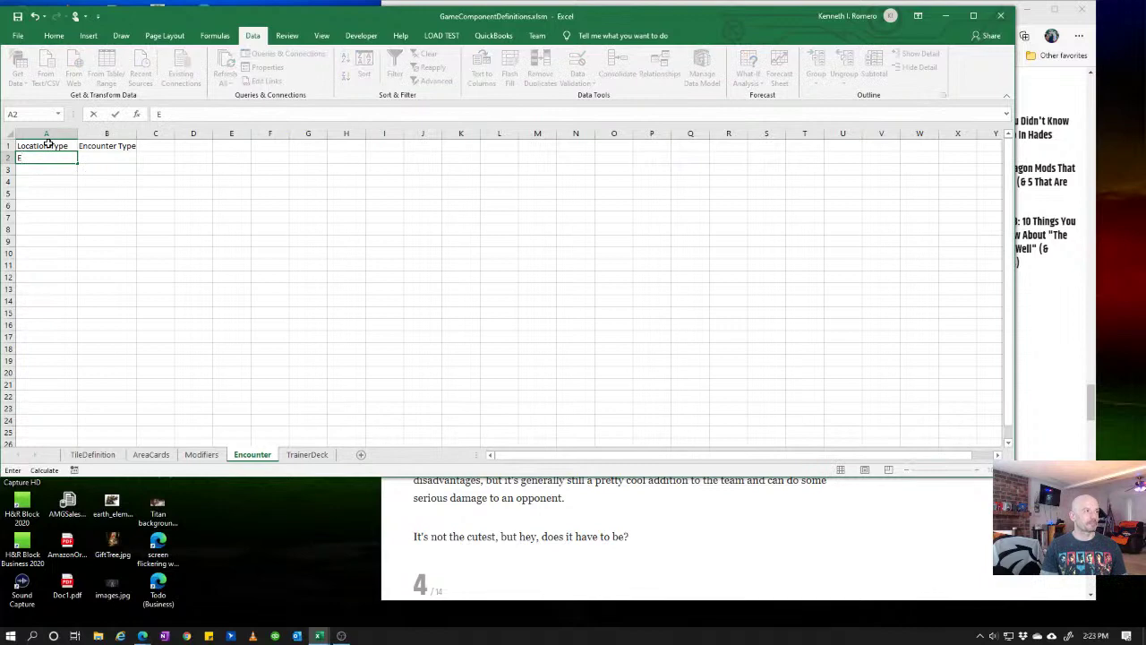
pyautogui.write('ncounter')
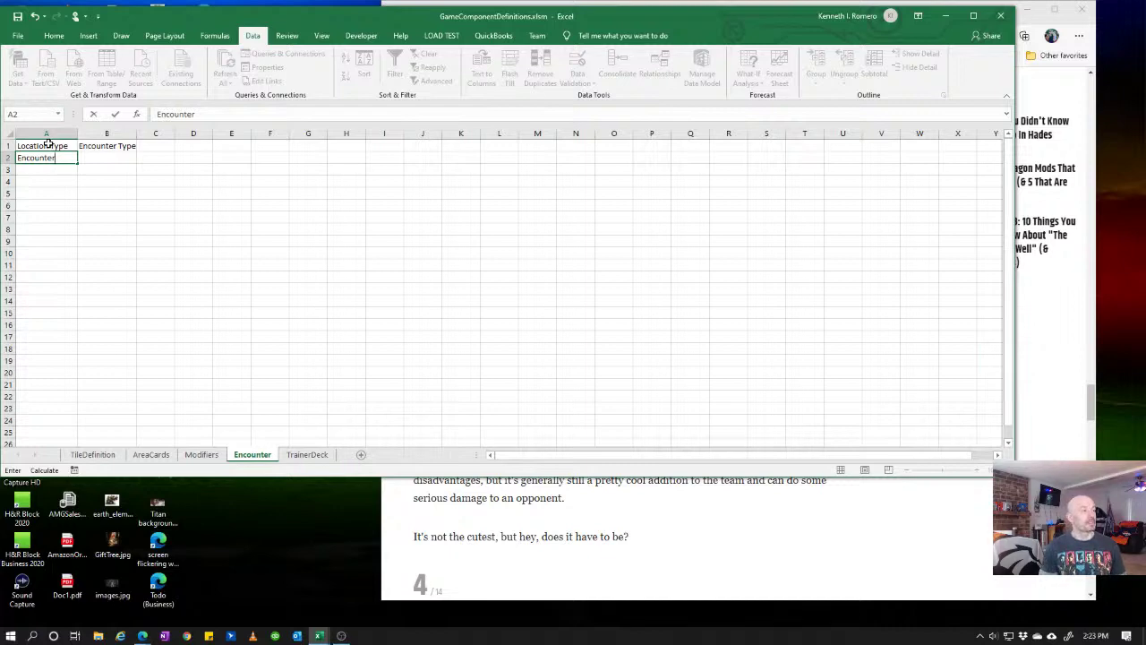
pyautogui.click(48, 143)
pyautogui.press('Delete')
# - Insert a blank column before the Encounter Type column
pyautogui.press('Right')
pyautogui.press('Right')
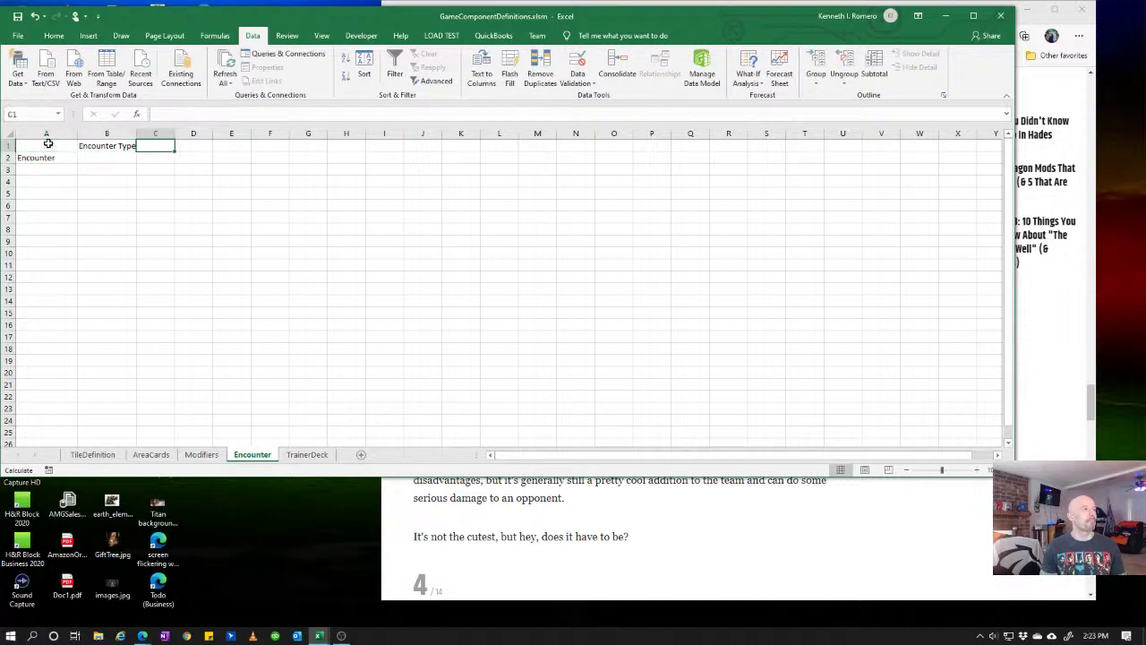
pyautogui.press('Down')
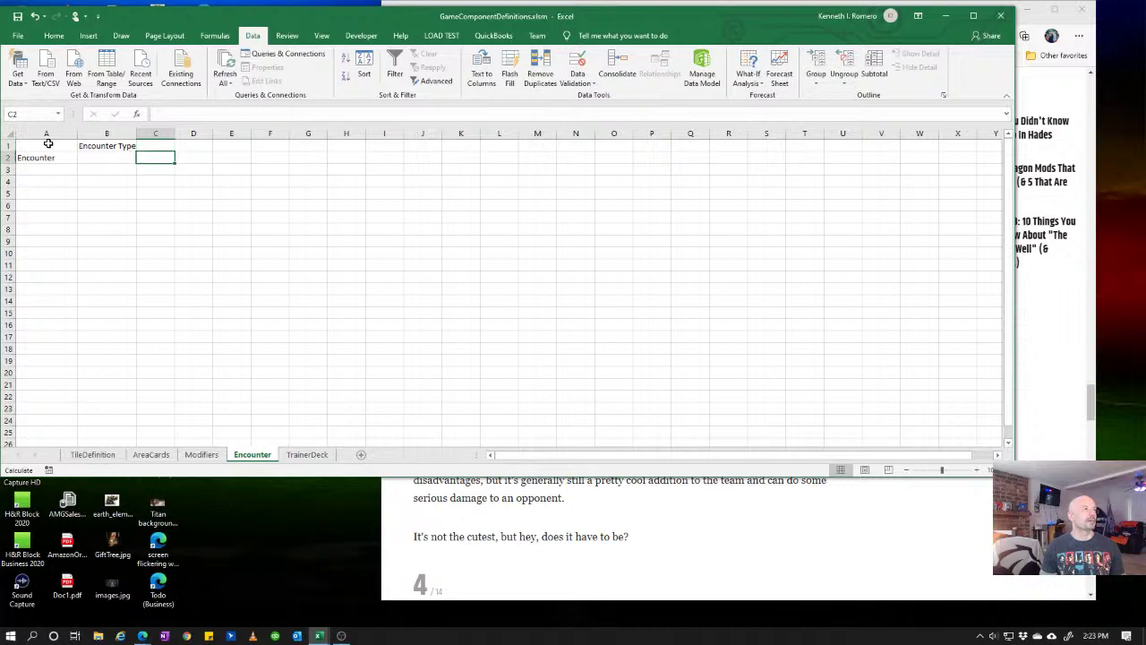
pyautogui.press('Left')
pyautogui.press('Up')
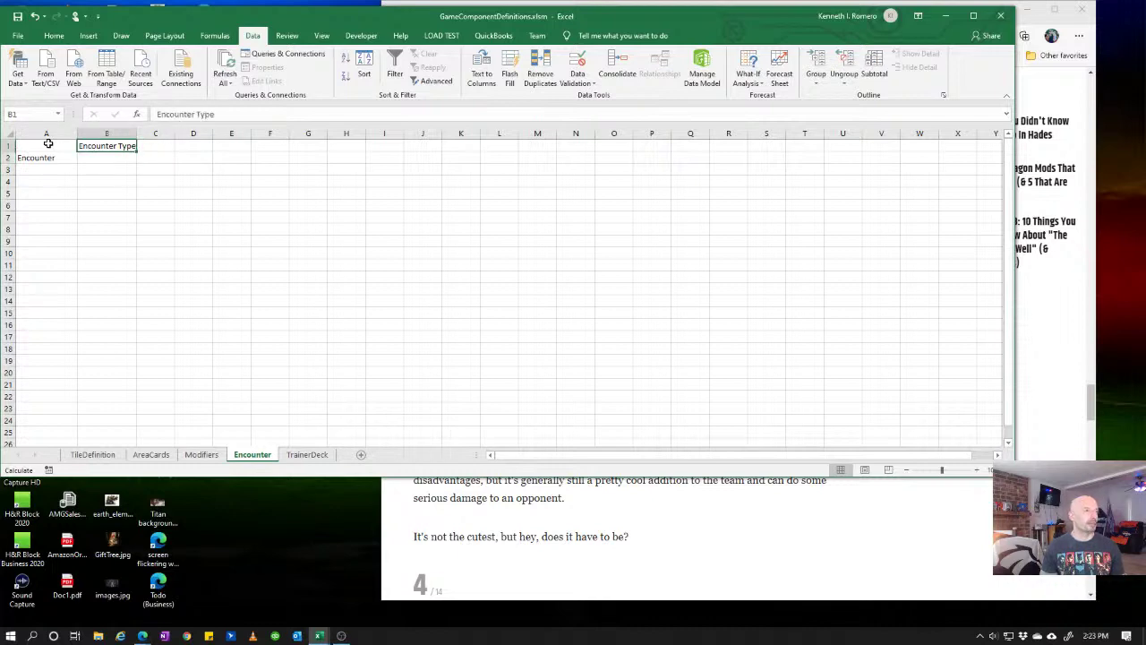
pyautogui.click(114, 131)
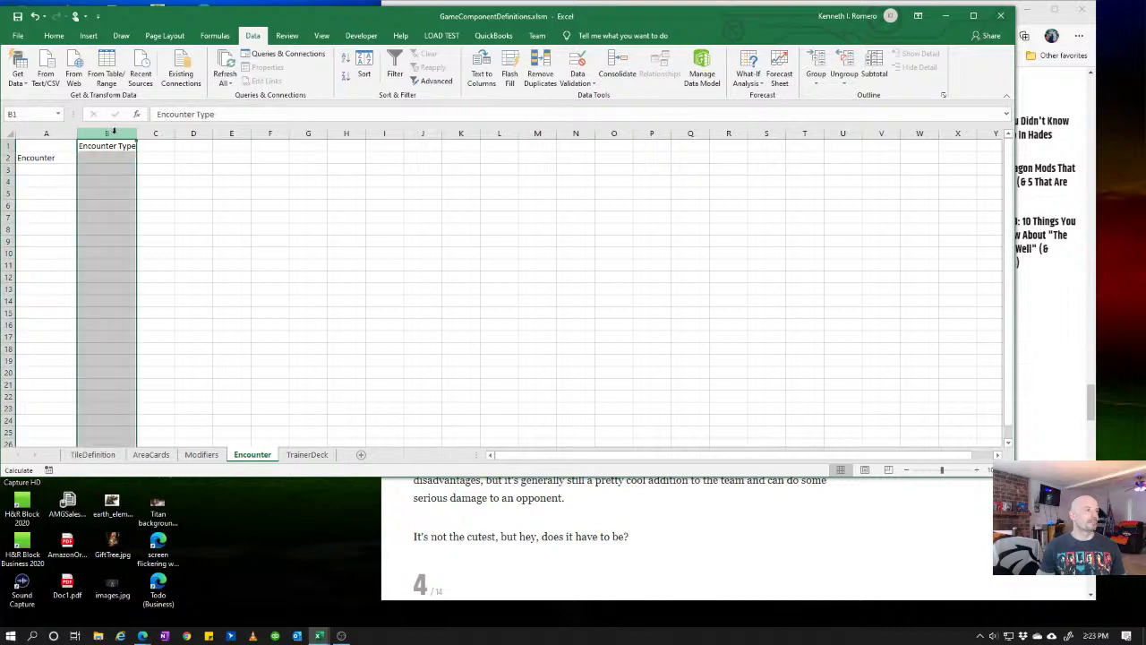
pyautogui.rightClick(116, 134)
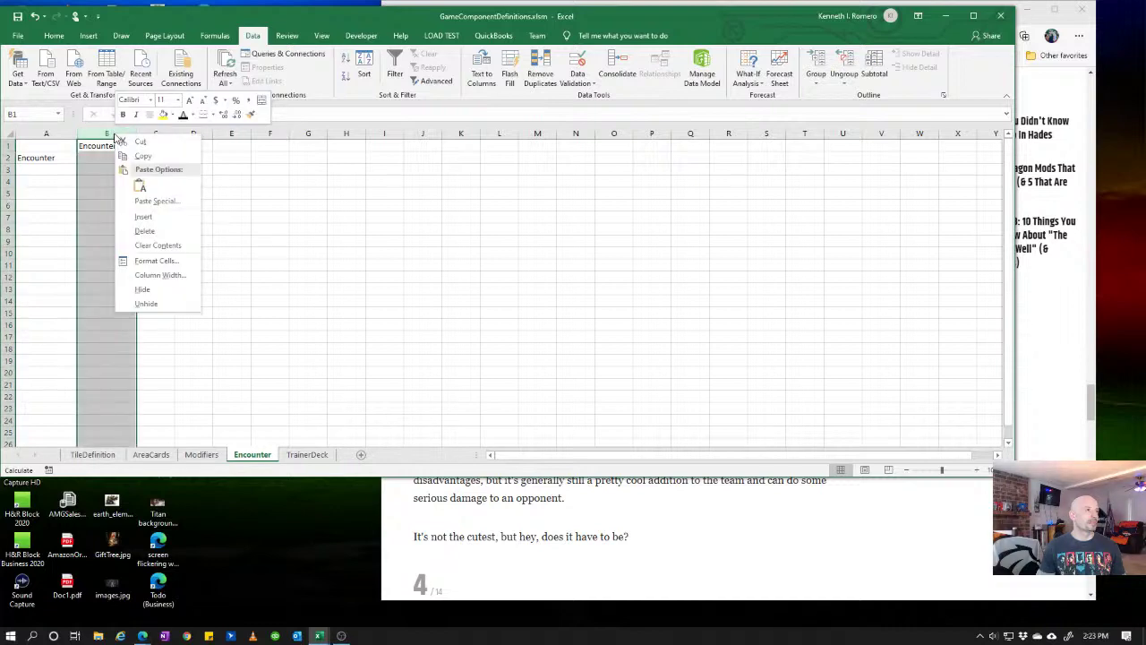
pyautogui.click(144, 217)
pyautogui.click(119, 157)
pyautogui.click(115, 145)
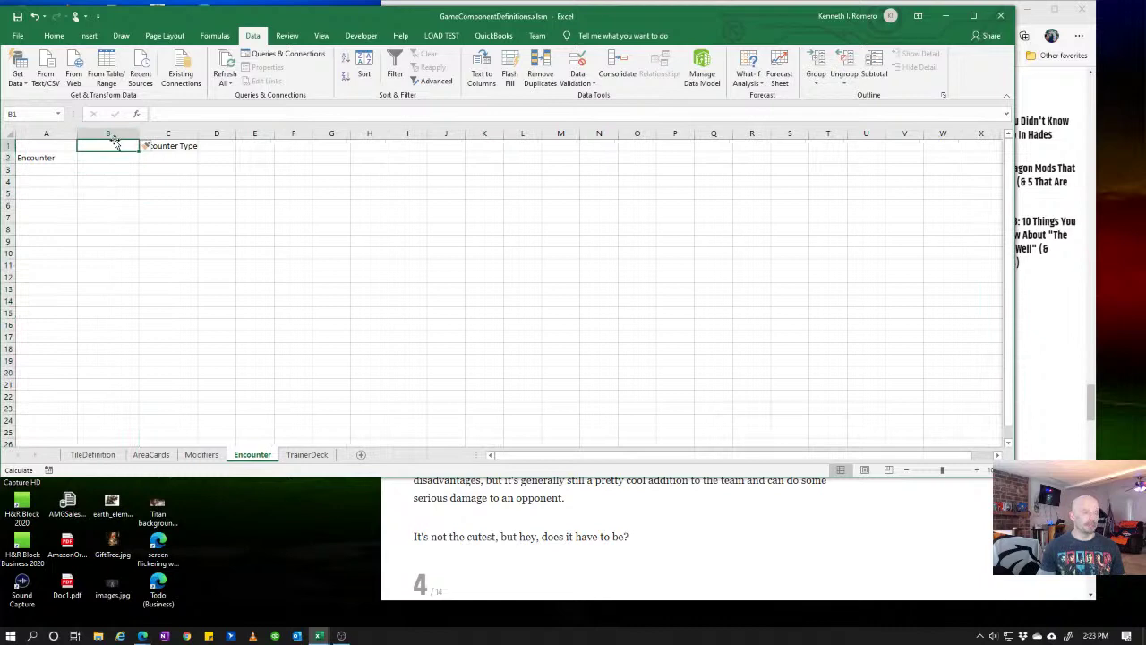
# - Head column B Trail Encounter, replace the Encounter Type header with Off Trail Encounter, and widen column C to fit
pyautogui.write('Trail')
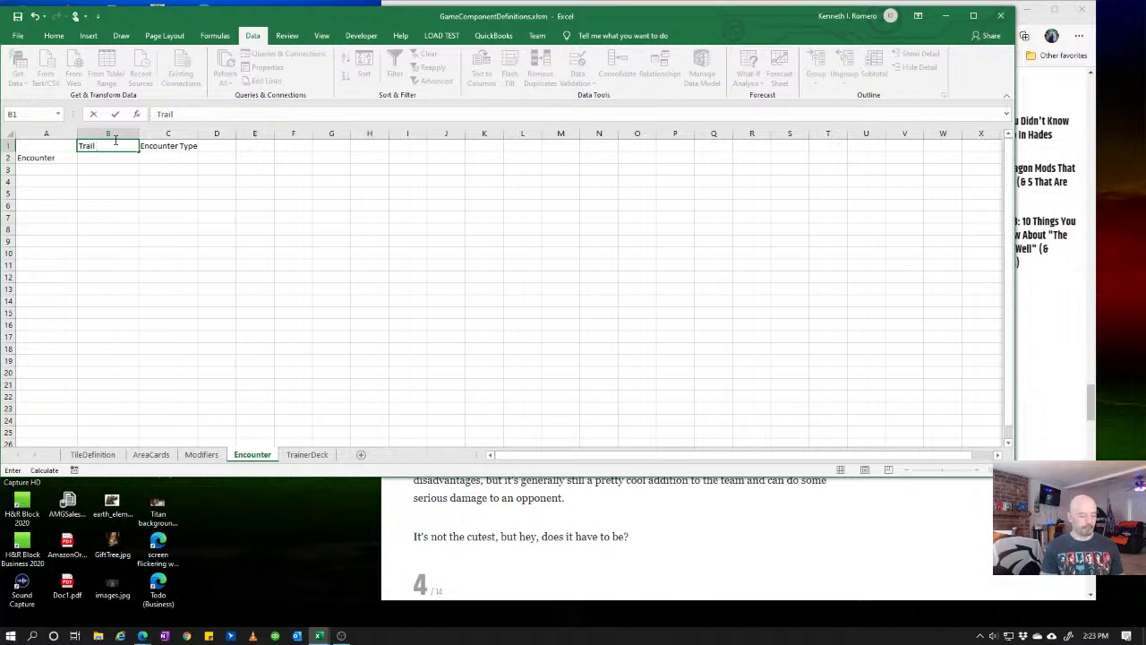
pyautogui.write('En')
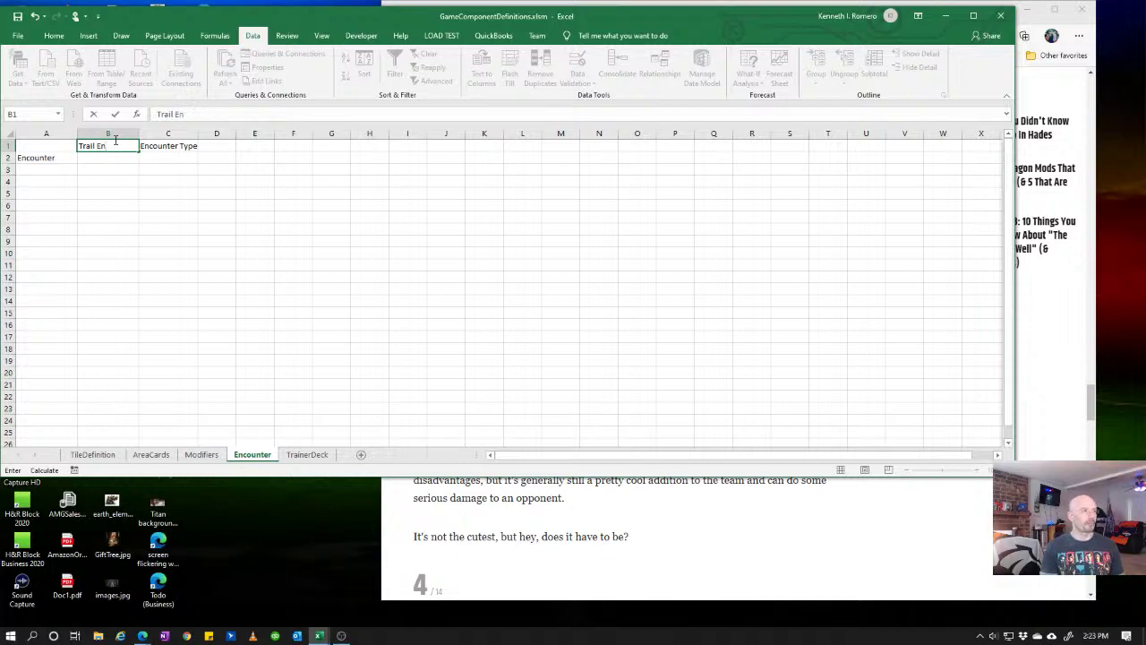
pyautogui.write('counter')
pyautogui.press('Tab')
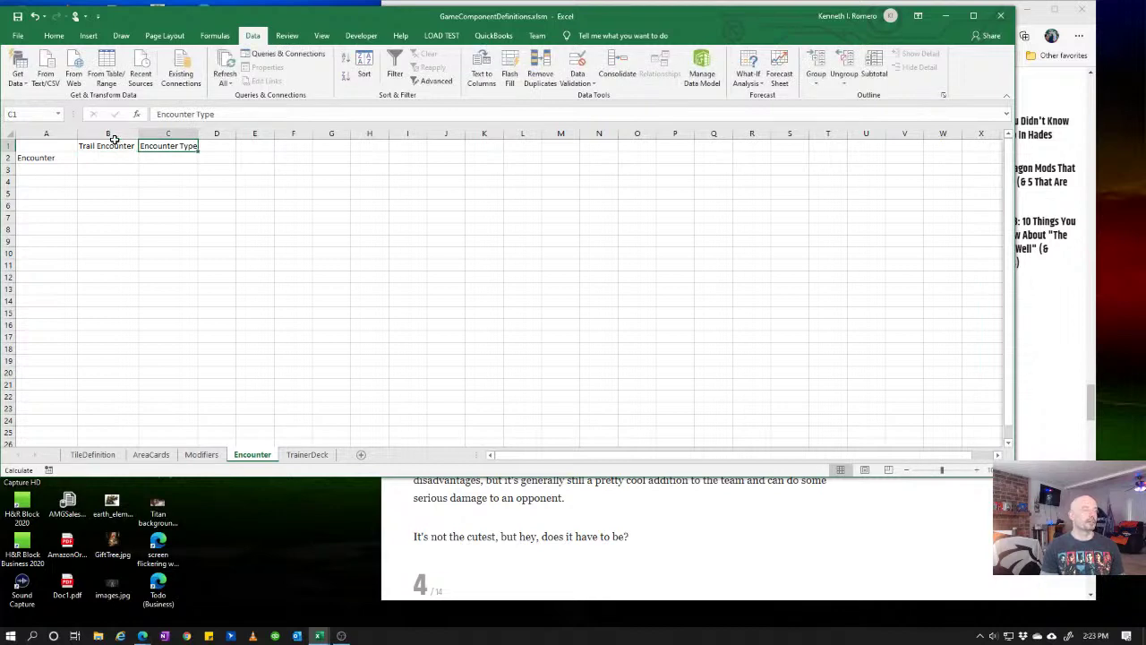
pyautogui.write('Off Trail')
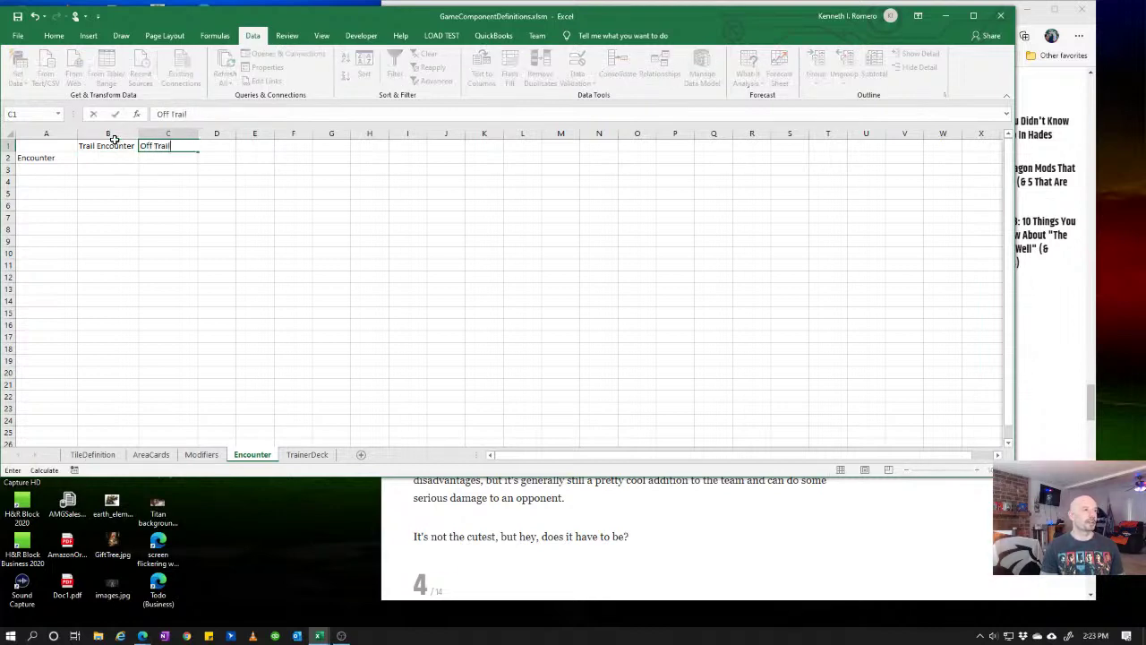
pyautogui.write(' Encounter')
pyautogui.press('Tab')
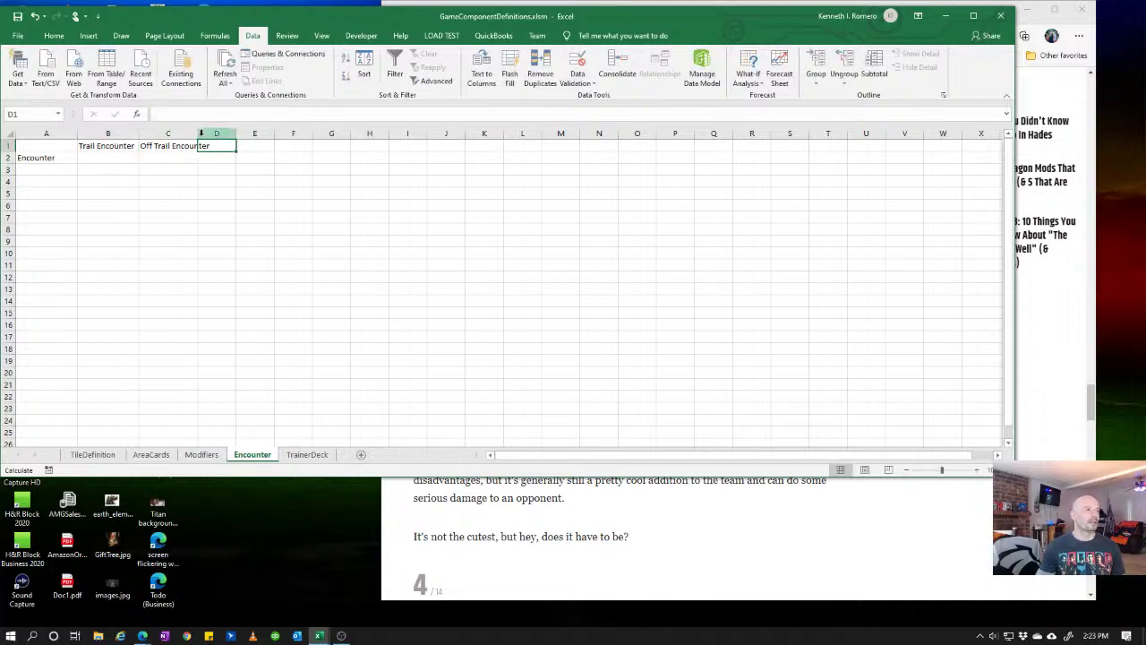
pyautogui.moveTo(197, 134); pyautogui.dragTo(212, 134)
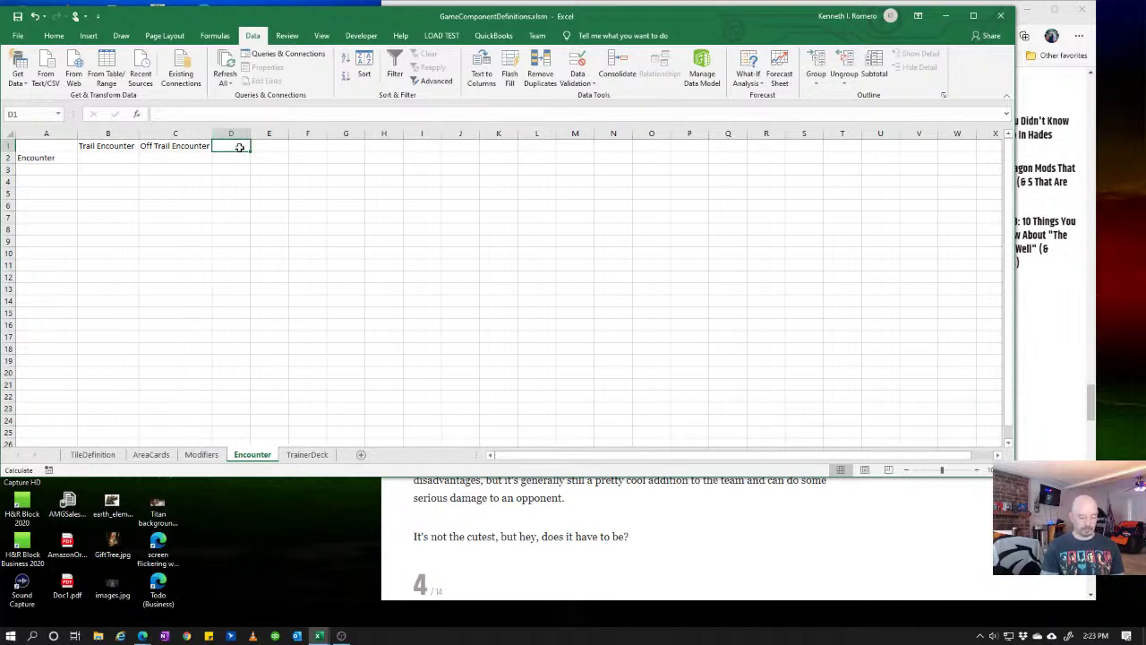
# - Enter the header Town Encounter in cell D1 and widen column D to fit it
pyautogui.write('Town')
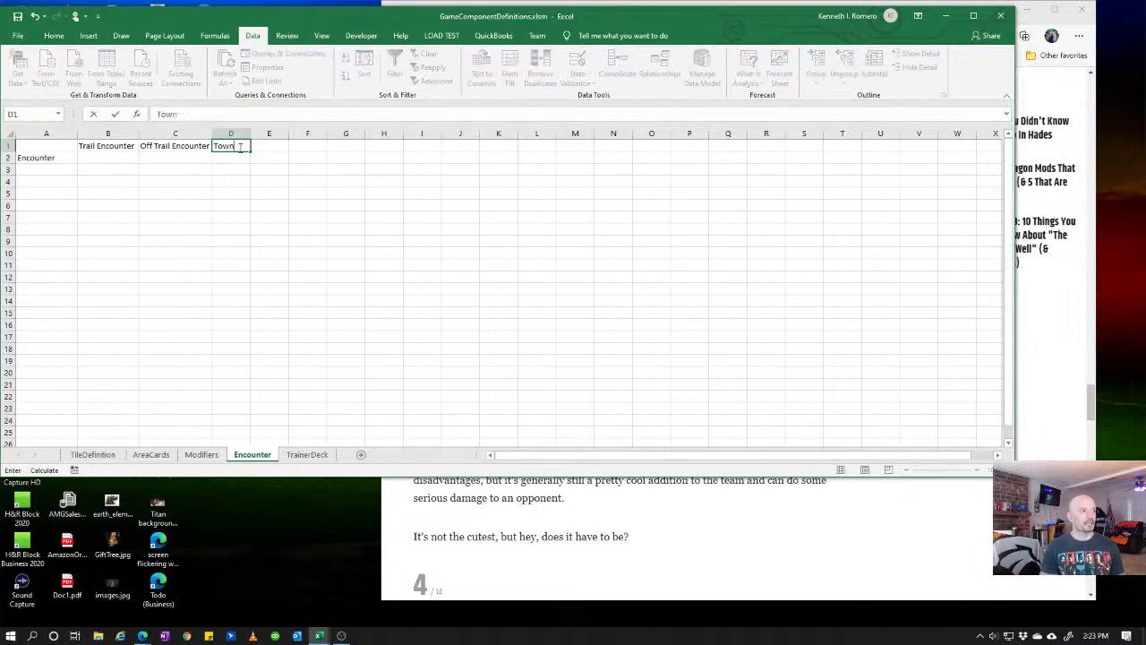
pyautogui.write(' Encounter')
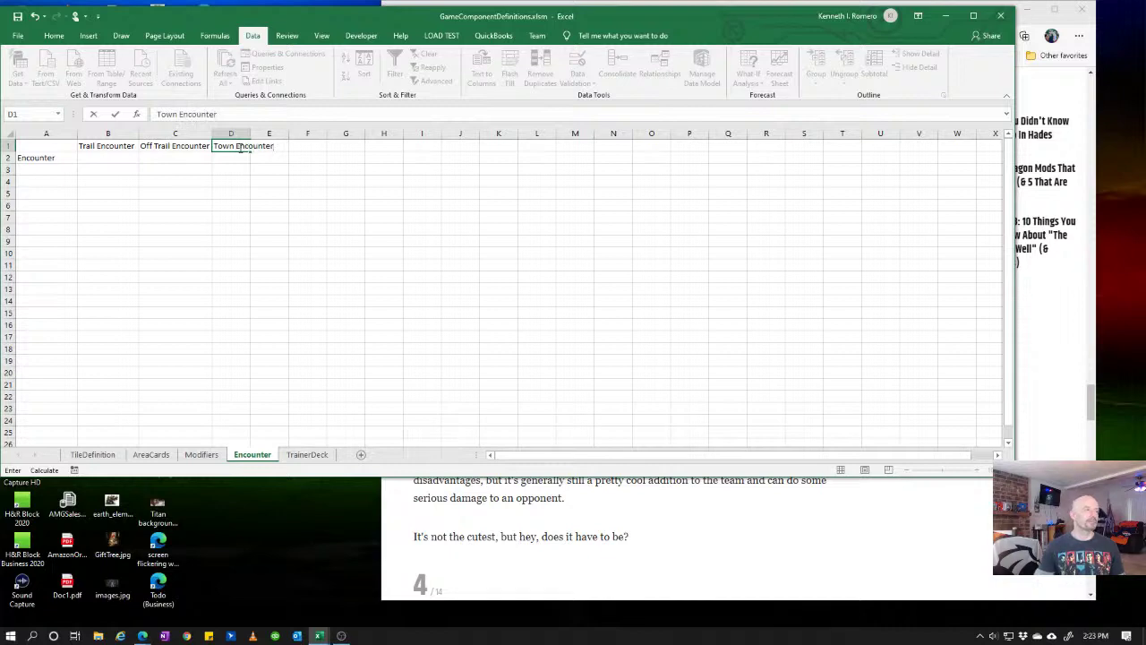
pyautogui.click(259, 159)
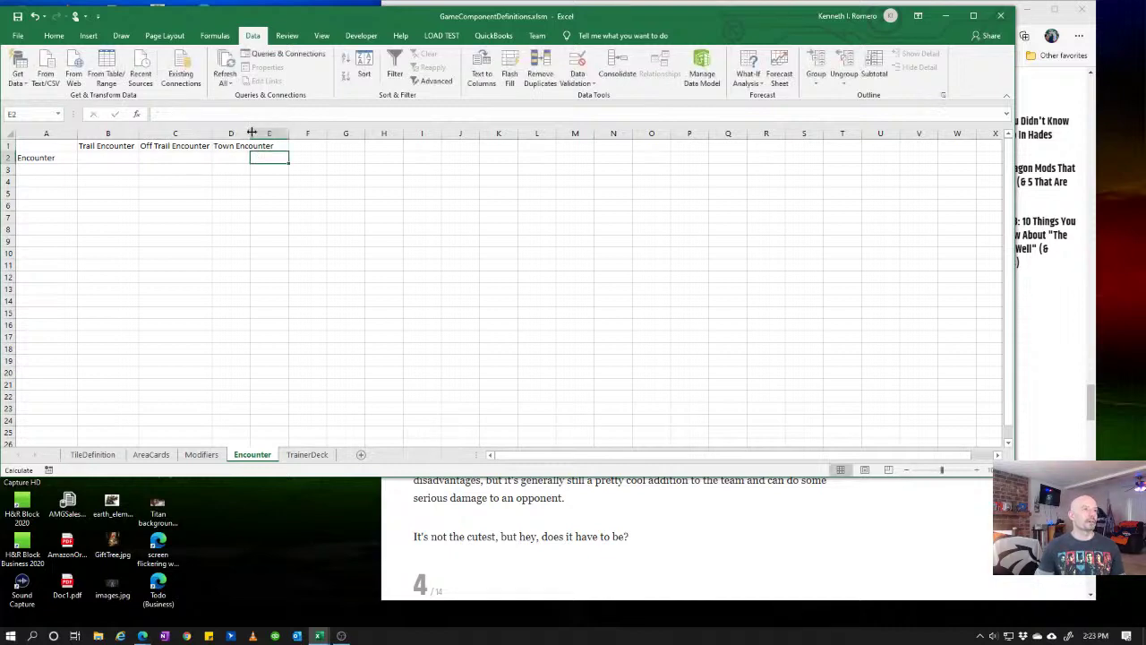
pyautogui.moveTo(252, 133); pyautogui.dragTo(282, 134)
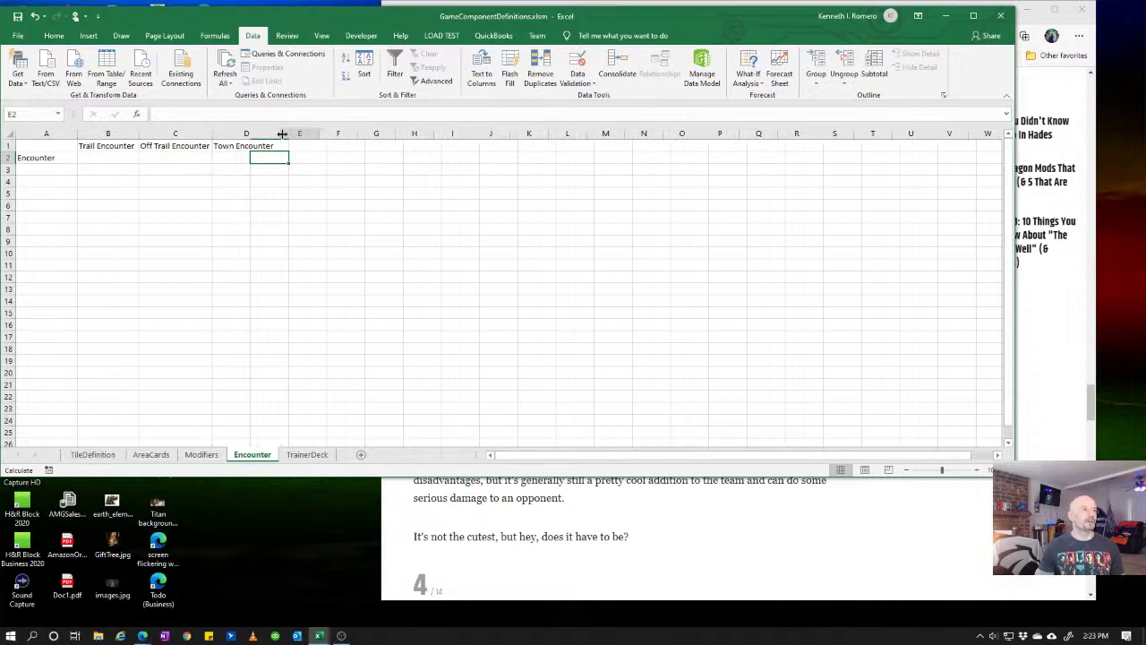
pyautogui.click(246, 186)
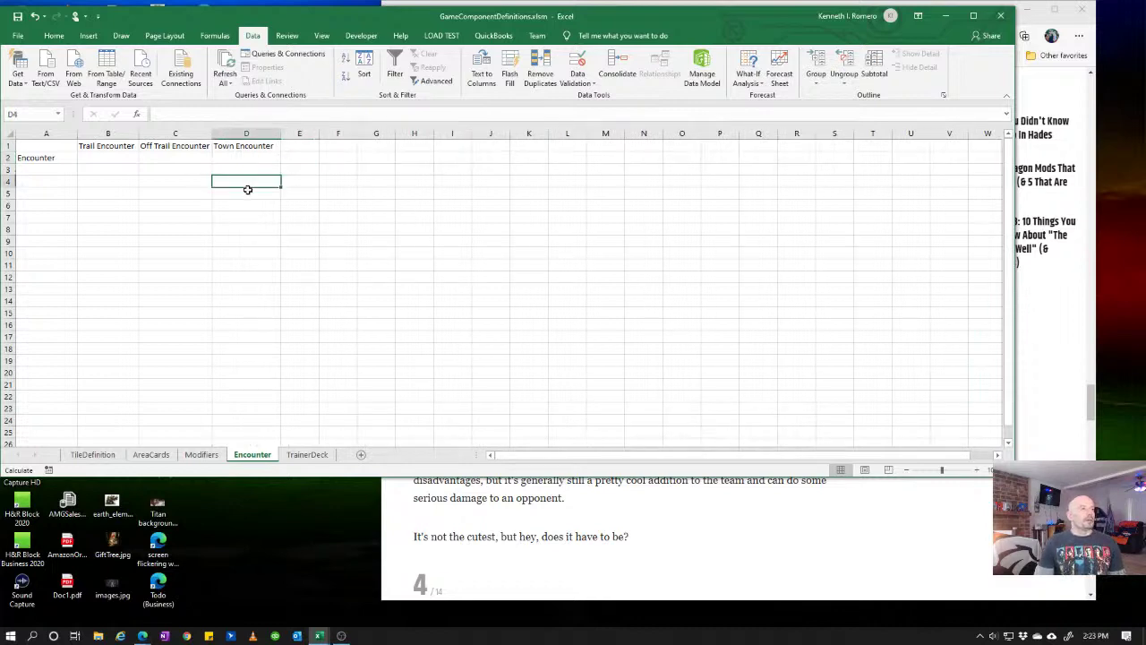
pyautogui.click(96, 157)
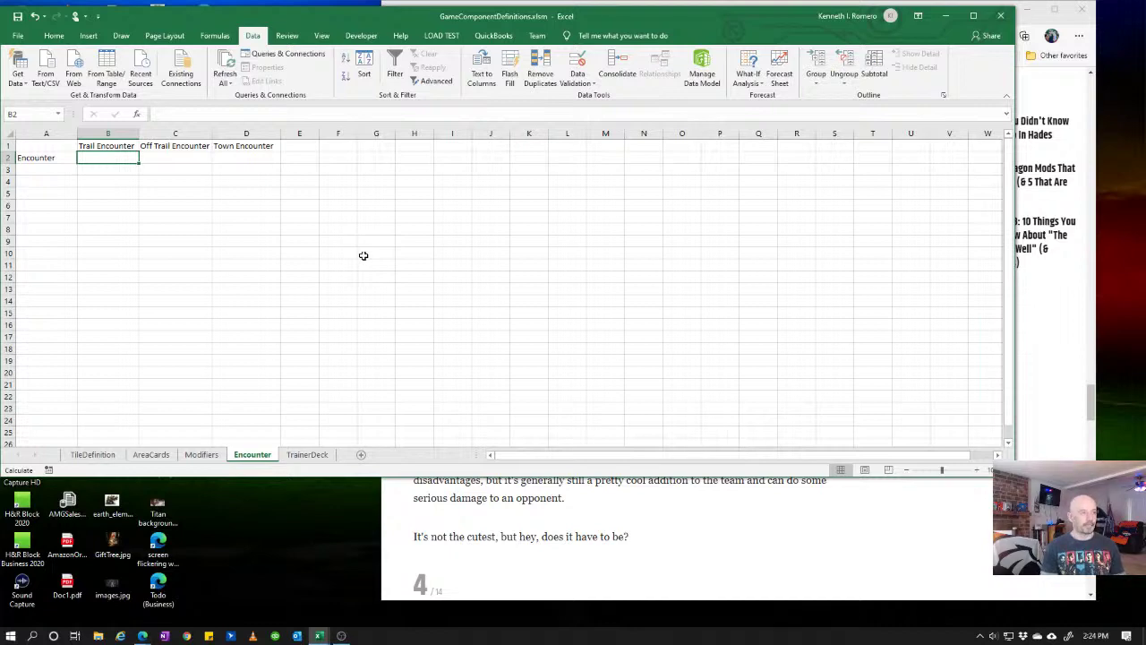
# - Fill the first Encounter row with Trainer for trail, Pokemon for off-trail and None for town
pyautogui.write('Train')
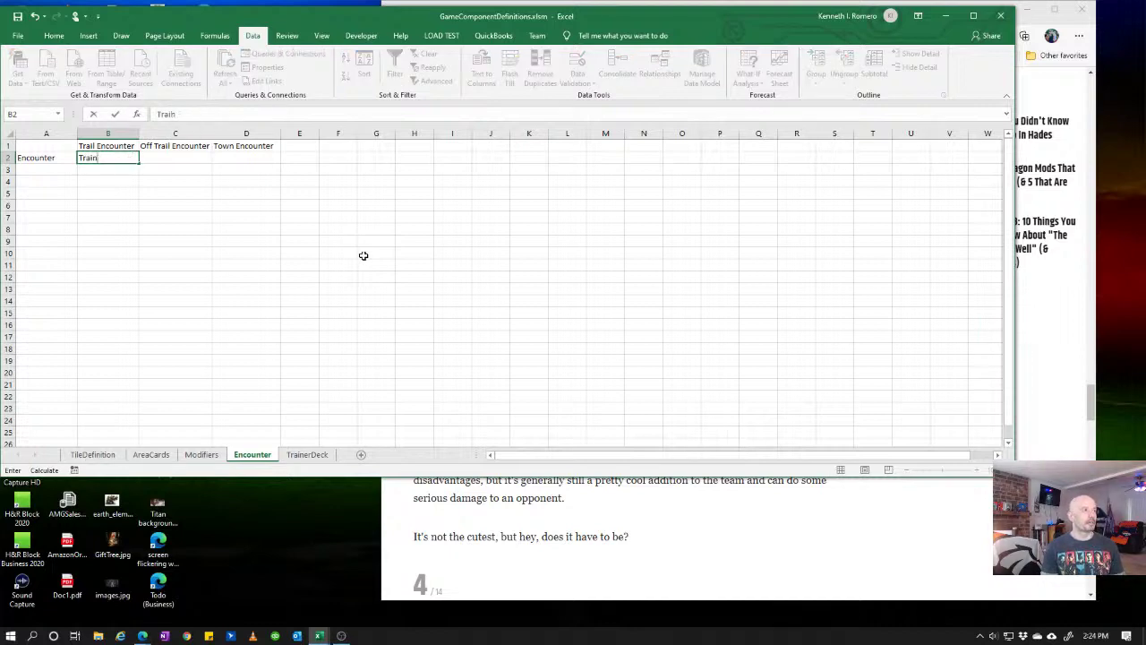
pyautogui.write('er')
pyautogui.press('Tab')
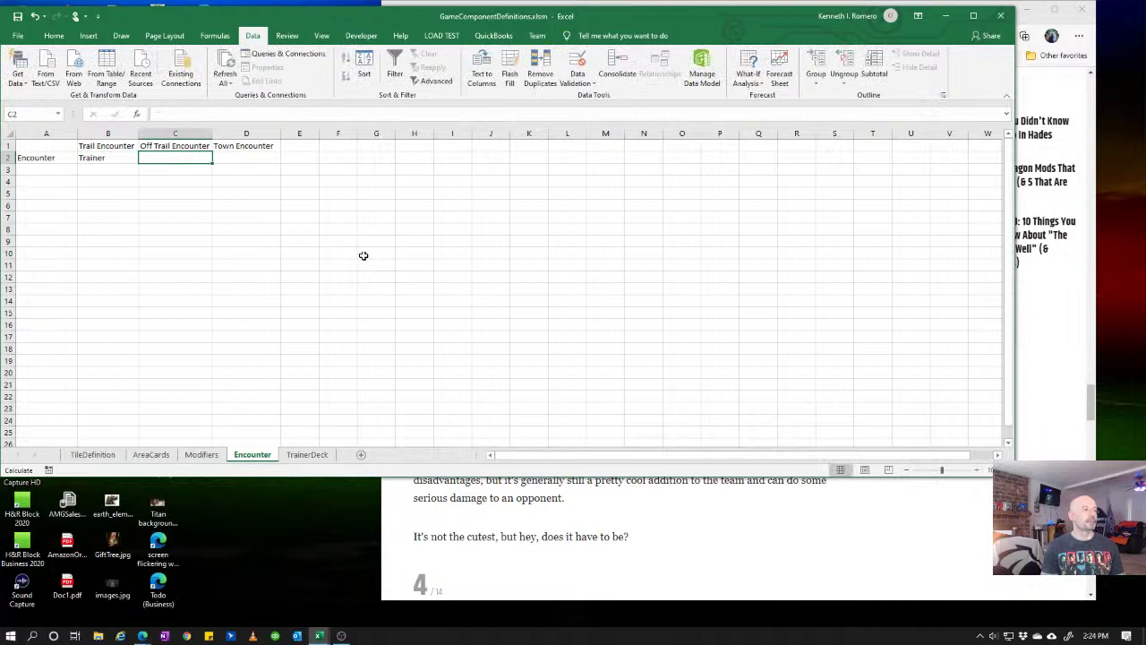
pyautogui.write('Pokemon')
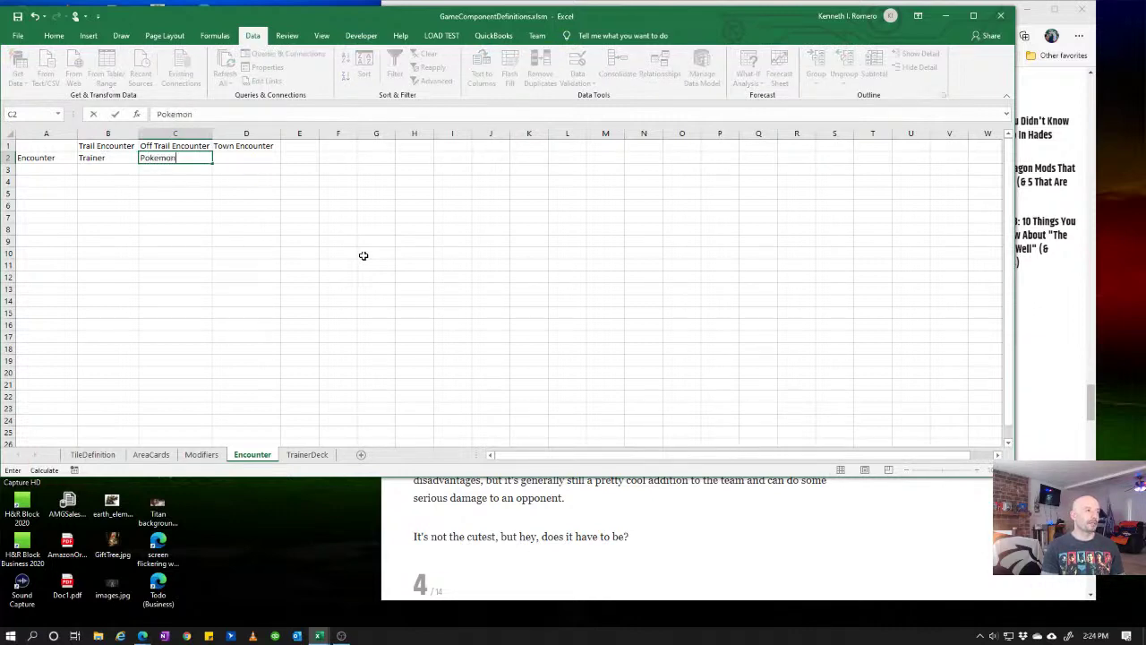
pyautogui.press('Tab')
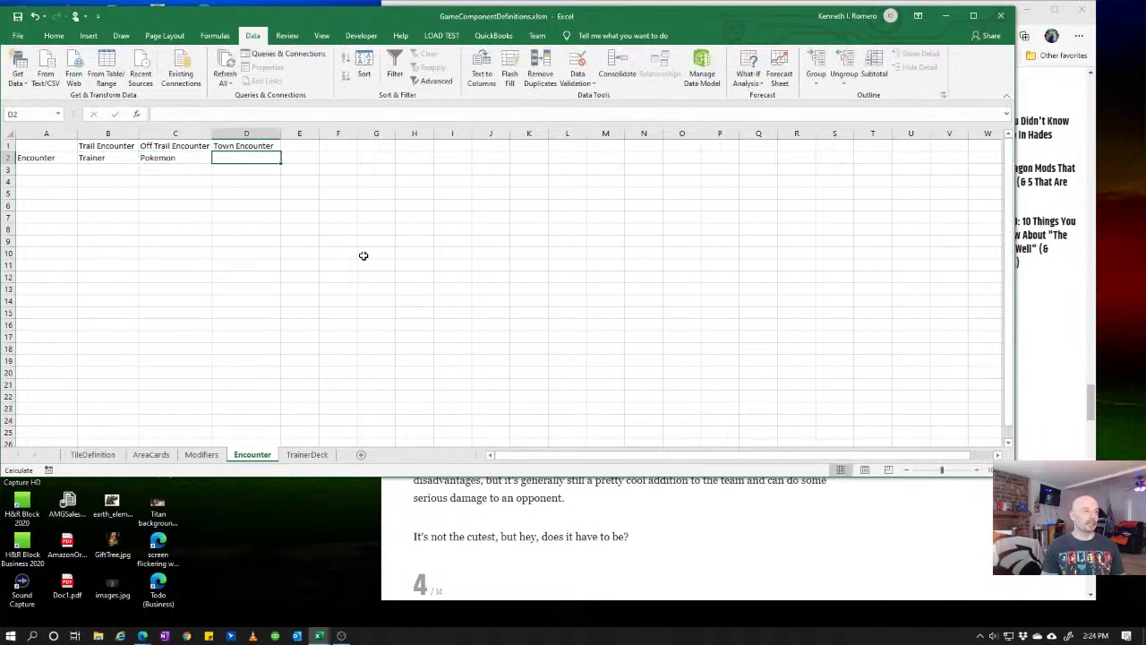
pyautogui.write('None')
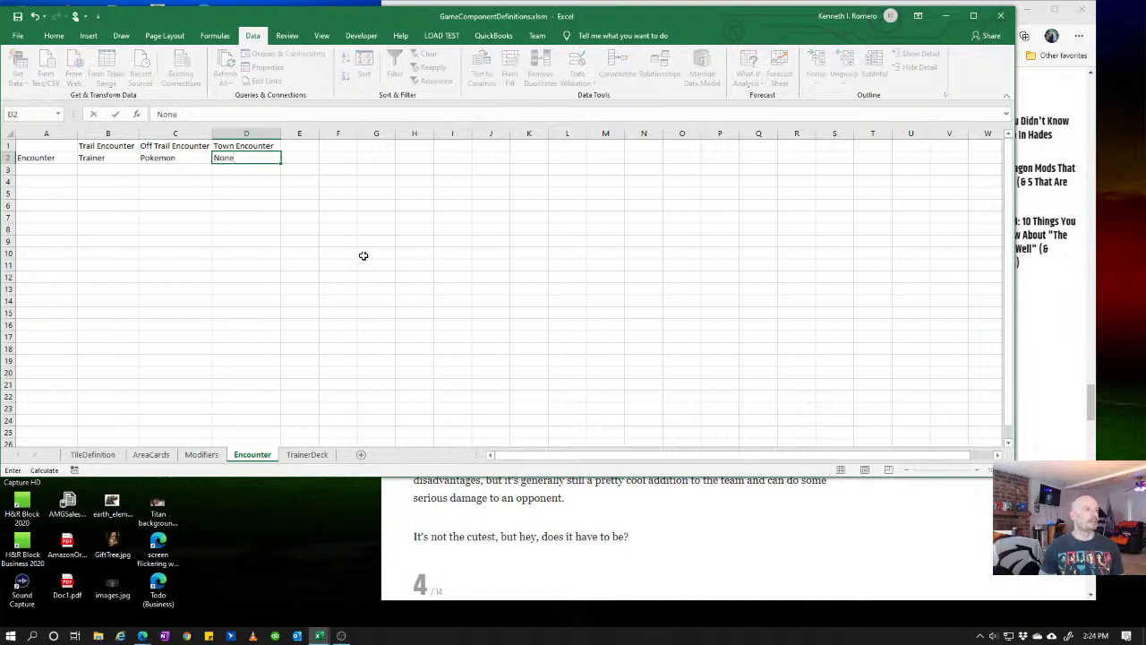
pyautogui.press('Return')
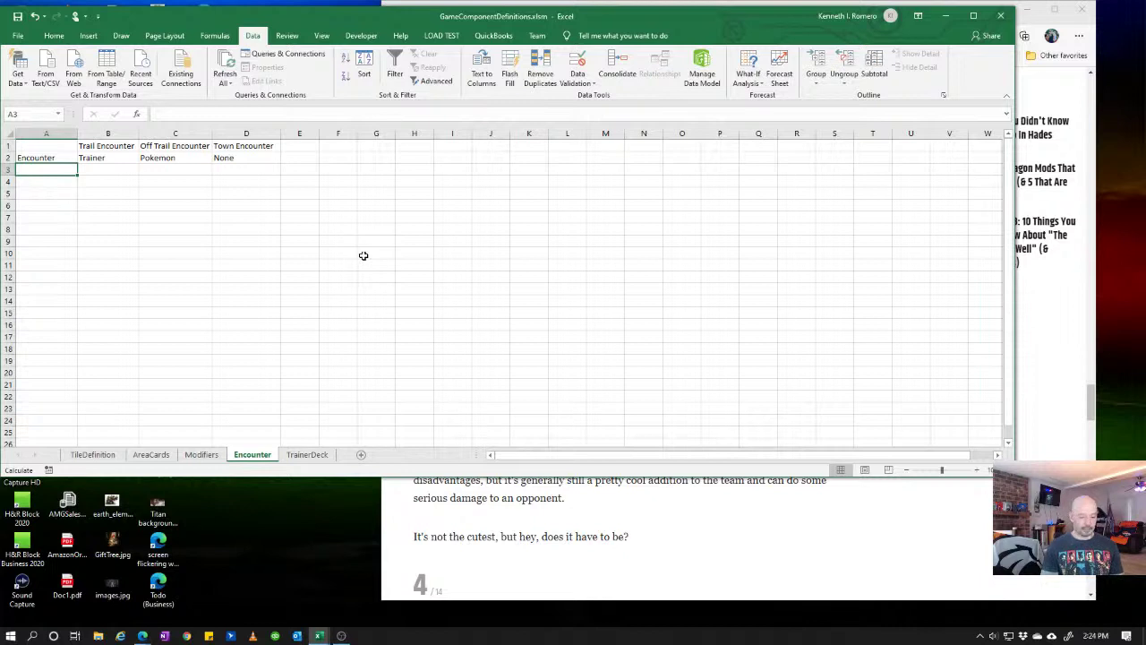
# - Fill the Encounter label from A2 down through A15
pyautogui.press('Up')
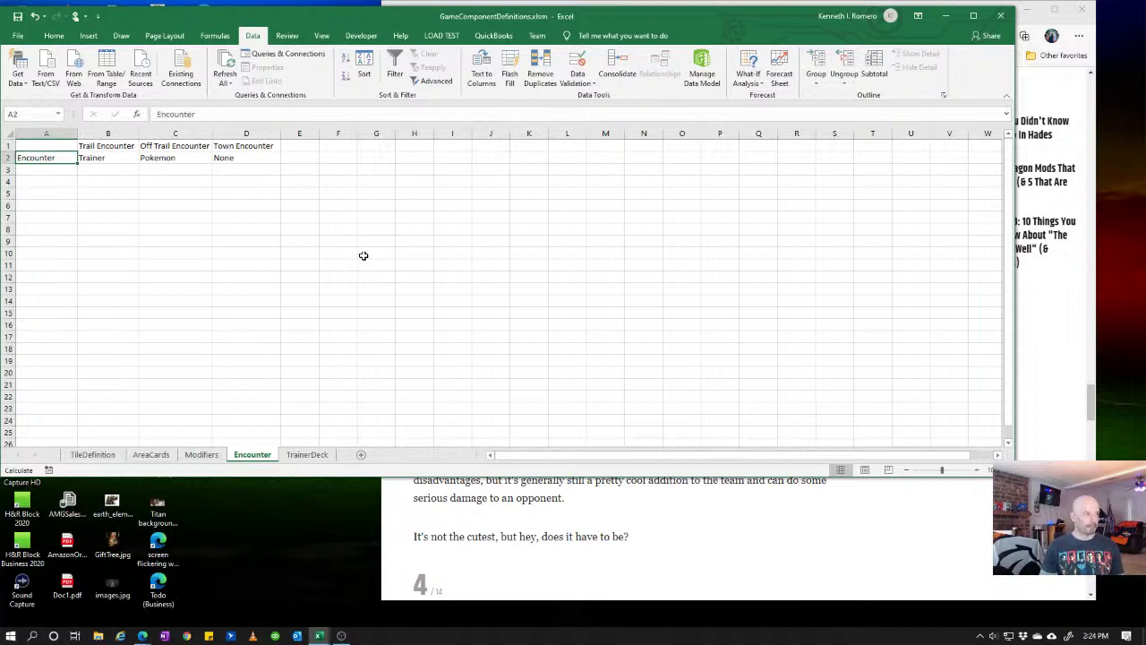
pyautogui.hotkey('shift', 'Down')
pyautogui.hotkey('shift', 'Down')
pyautogui.hotkey('shift', 'Down')
pyautogui.hotkey('shift', 'Down')
pyautogui.hotkey('shift', 'Down')
pyautogui.hotkey('shift', 'Down')
pyautogui.hotkey('shift', 'Down')
pyautogui.hotkey('shift', 'Down')
pyautogui.hotkey('shift', 'Down')
pyautogui.hotkey('shift', 'Down')
pyautogui.hotkey('shift', 'Down')
pyautogui.hotkey('shift', 'Down')
pyautogui.hotkey('shift', 'Down')
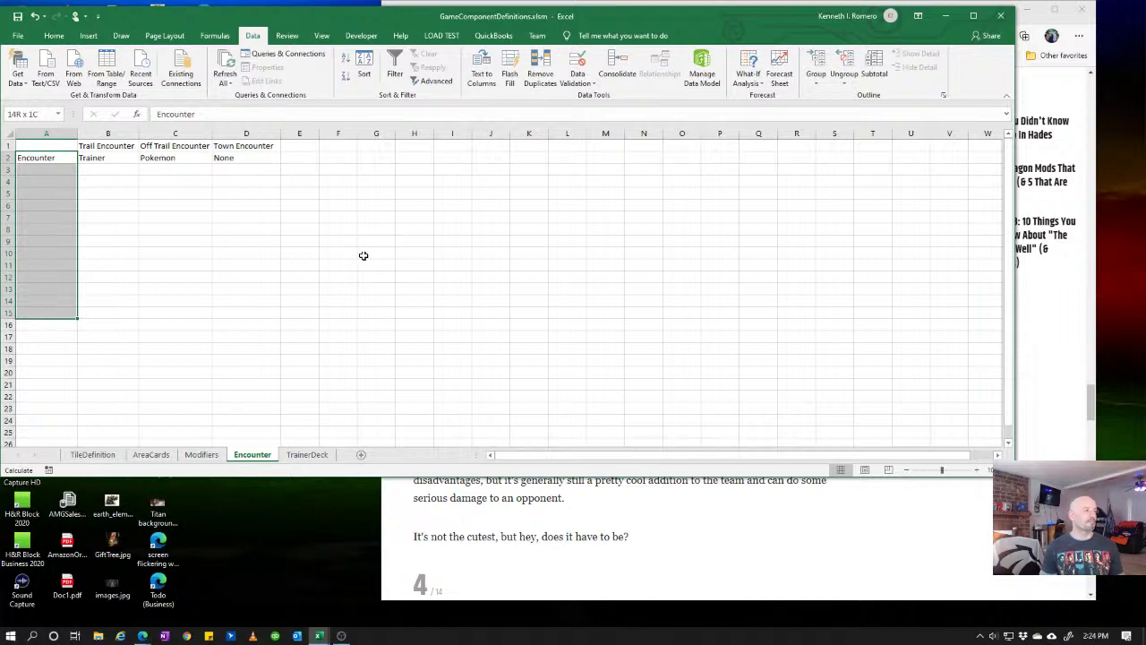
pyautogui.hotkey('ctrl', 'd')
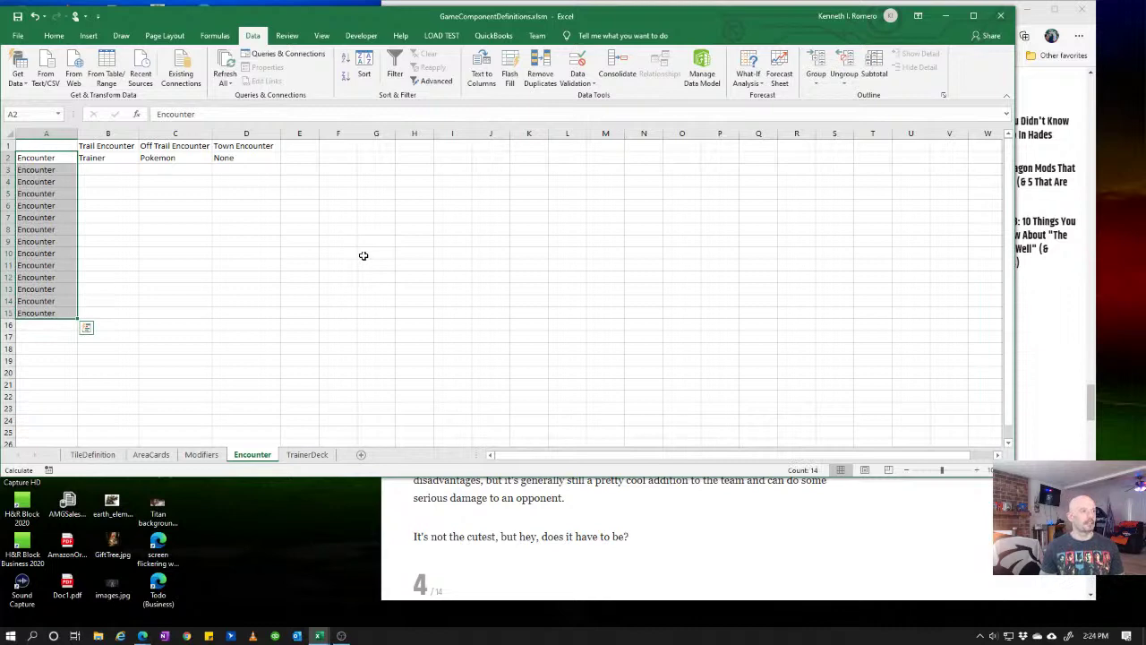
# - Enter None, None, Trainer and Pokemon in the Trail Encounter column, cells B3 to B6
pyautogui.click(106, 184)
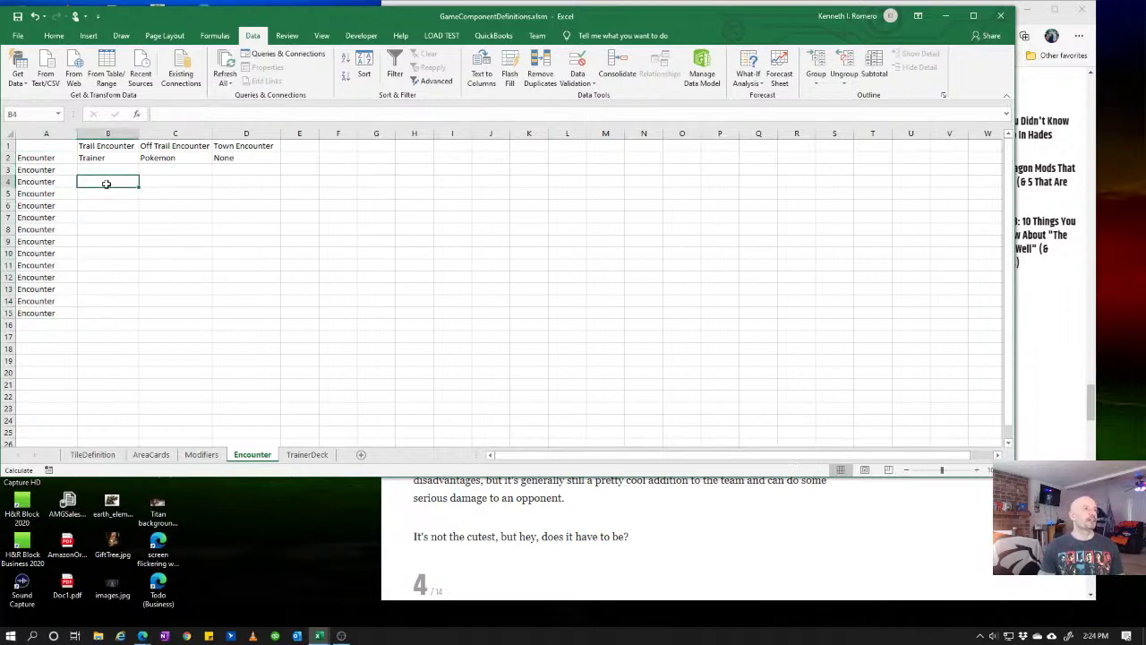
pyautogui.click(94, 163)
pyautogui.click(112, 173)
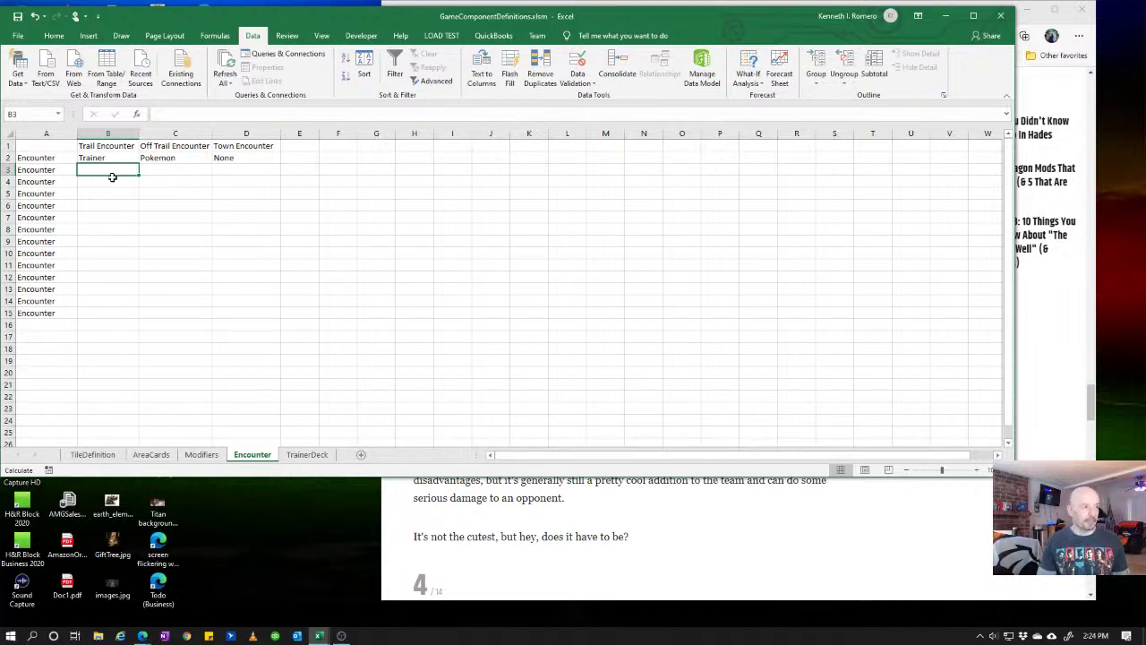
pyautogui.write('None')
pyautogui.press('Return')
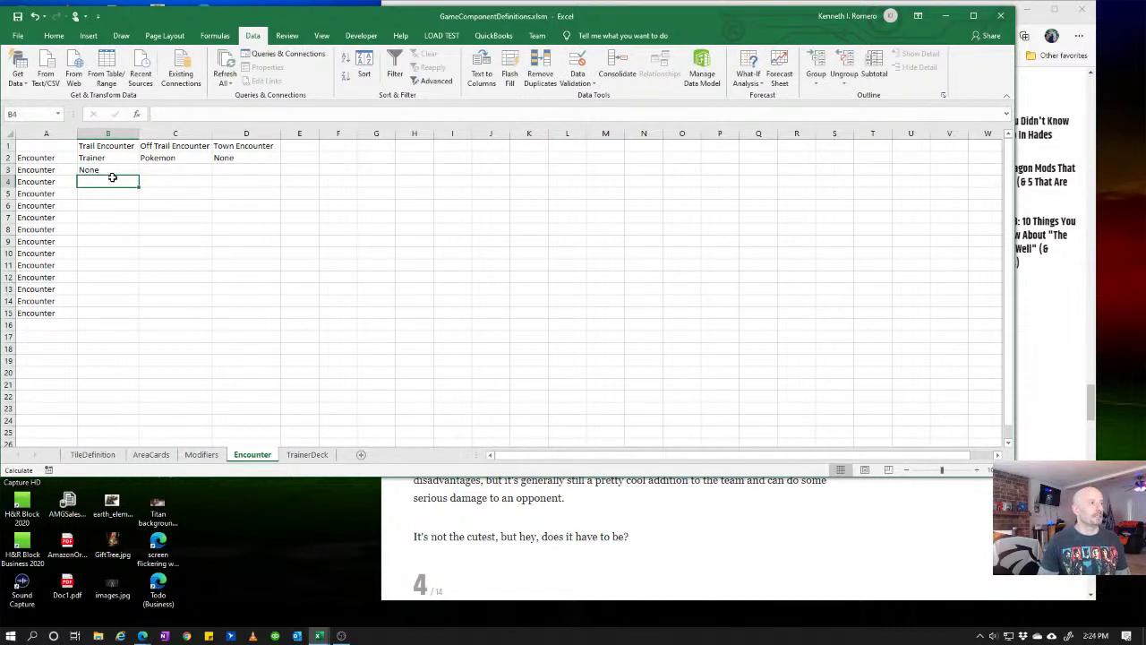
pyautogui.write('None')
pyautogui.press('Return')
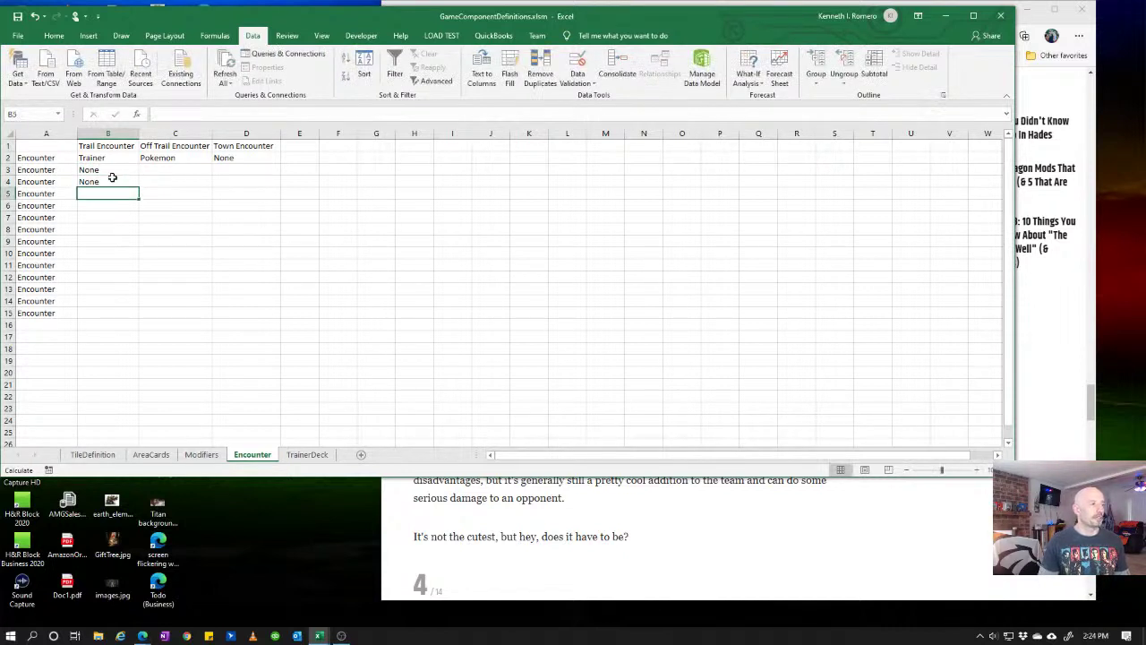
pyautogui.write('Trainer')
pyautogui.press('Return')
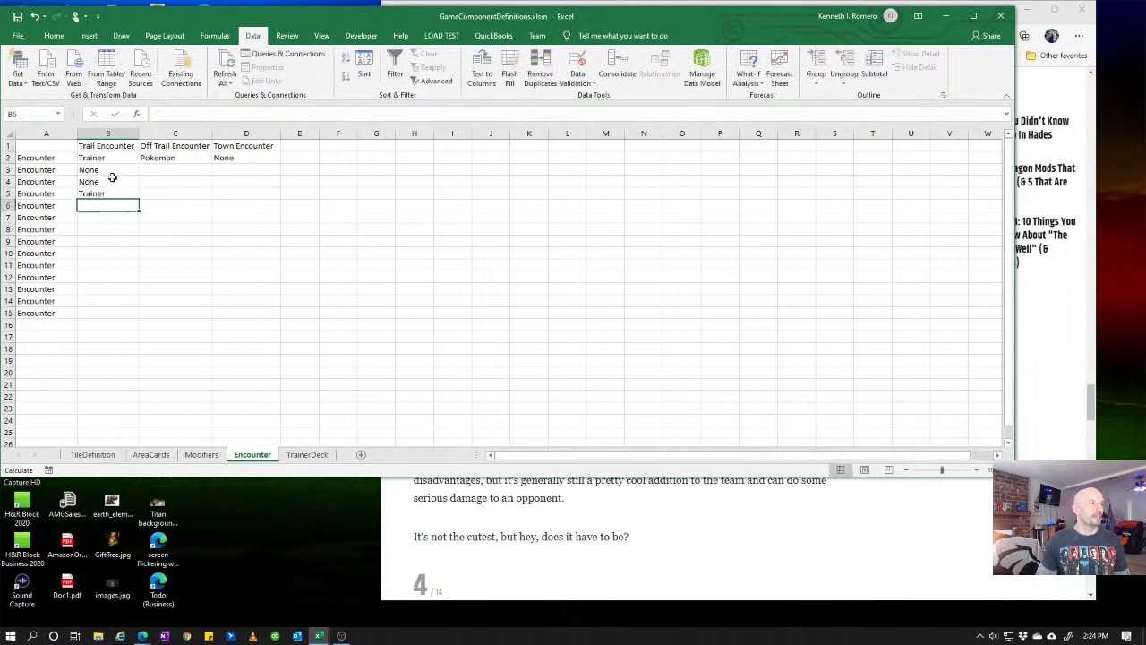
pyautogui.write('Pokemon')
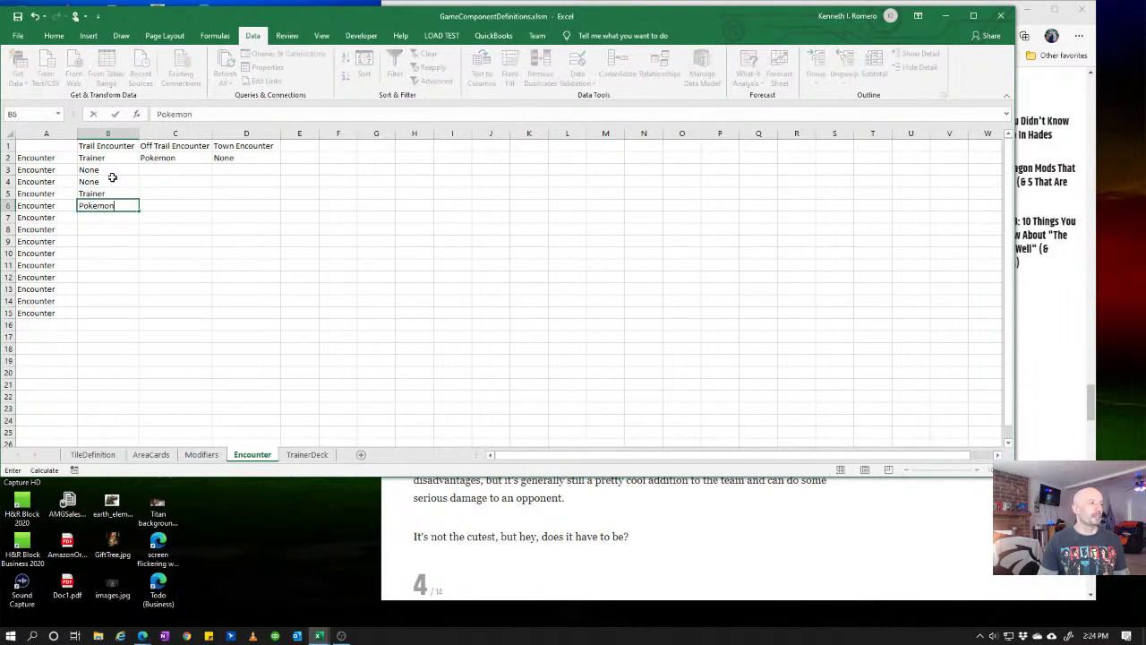
pyautogui.press('Return')
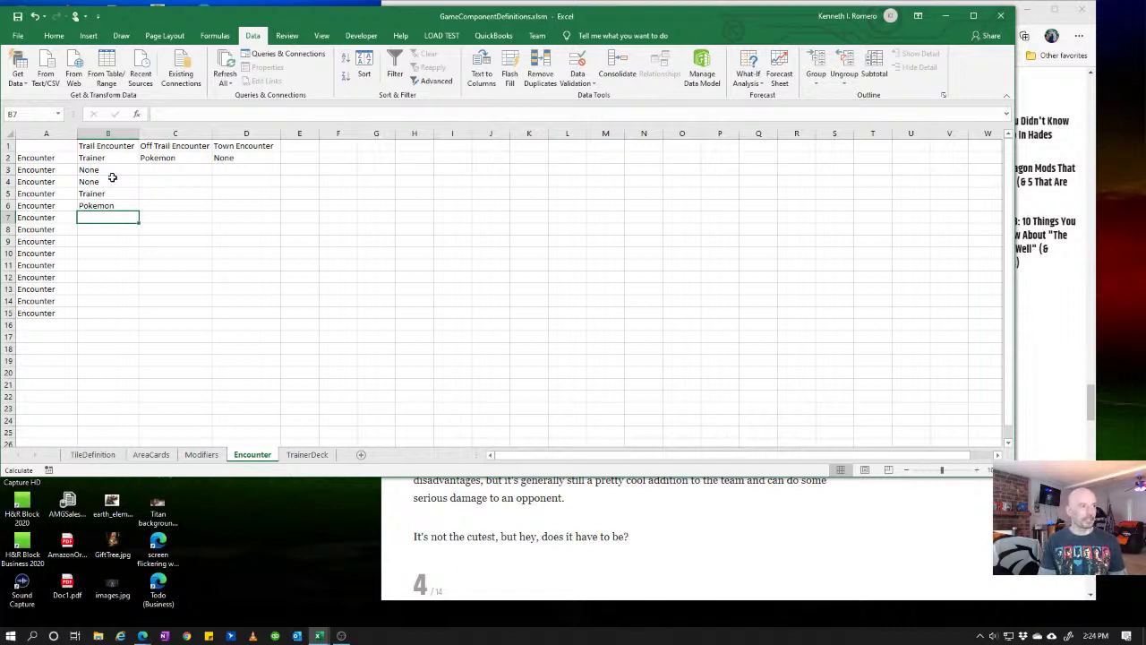
# - Continue the Trail Encounter column with None, Item and None in cells B7 to B9
pyautogui.write('None')
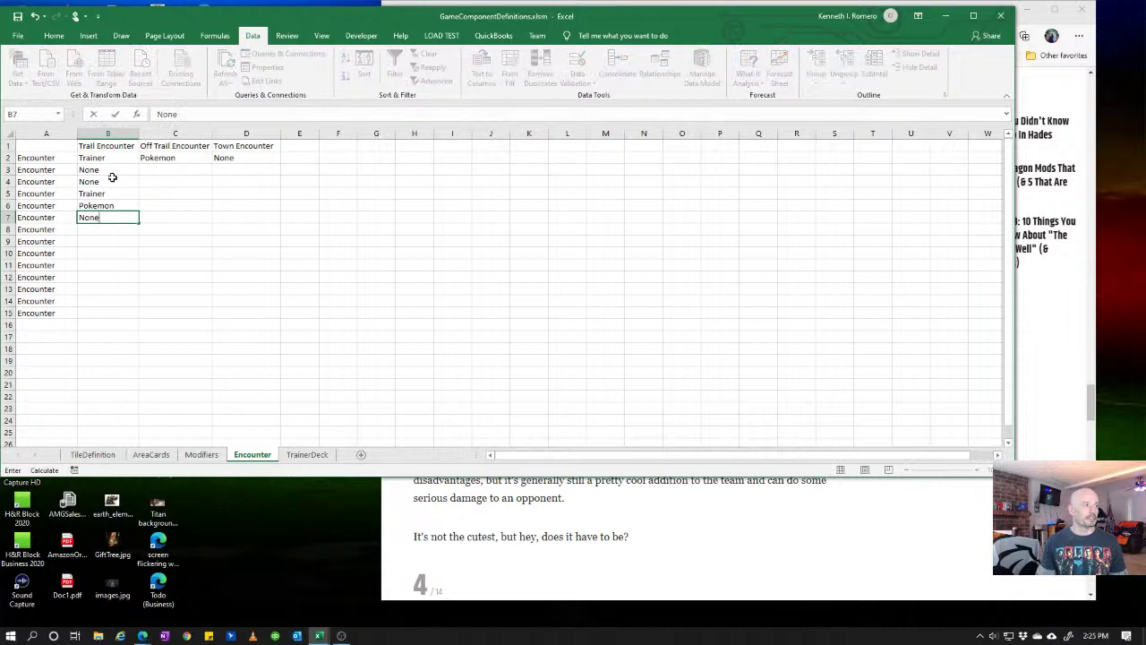
pyautogui.press('Return')
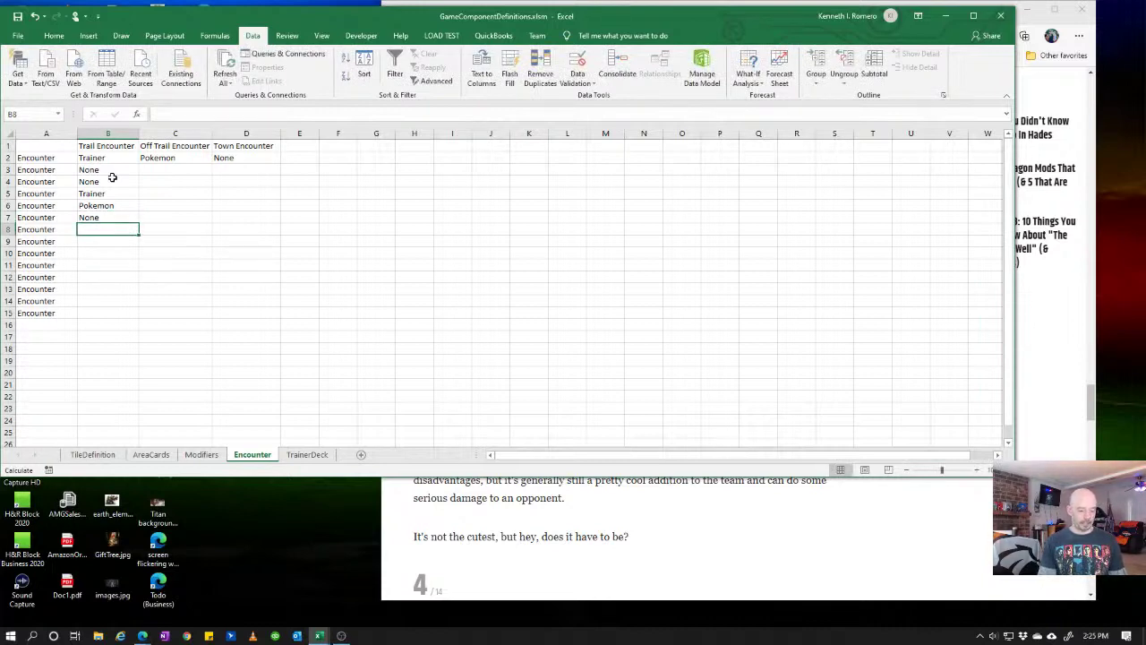
pyautogui.write('Item')
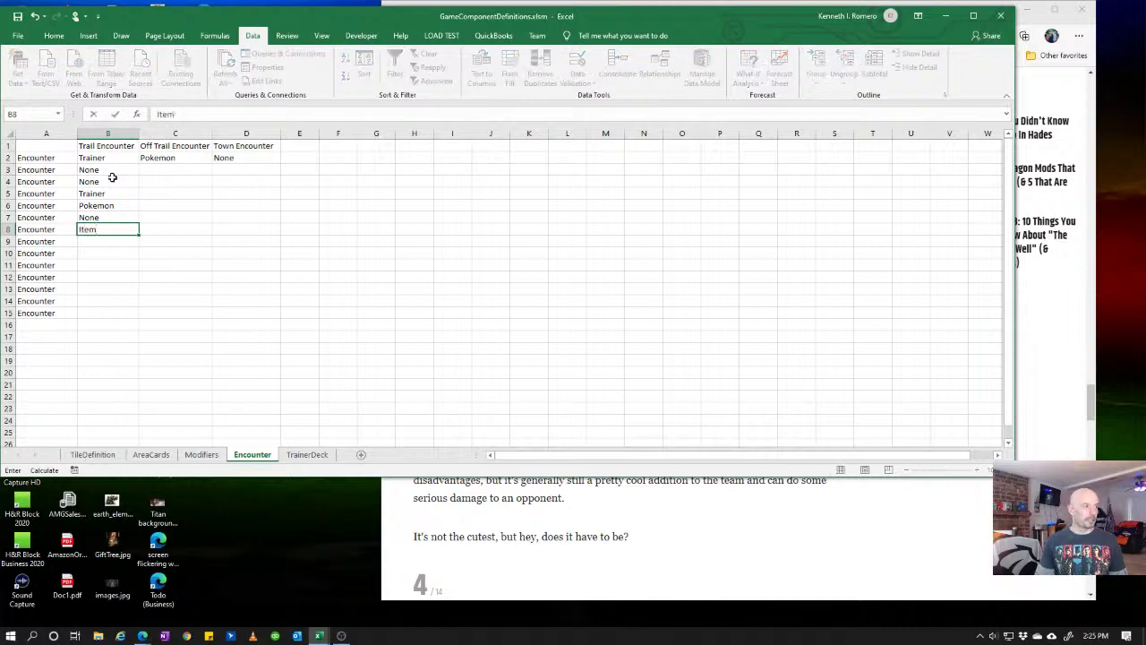
pyautogui.press('Return')
pyautogui.write('Non')
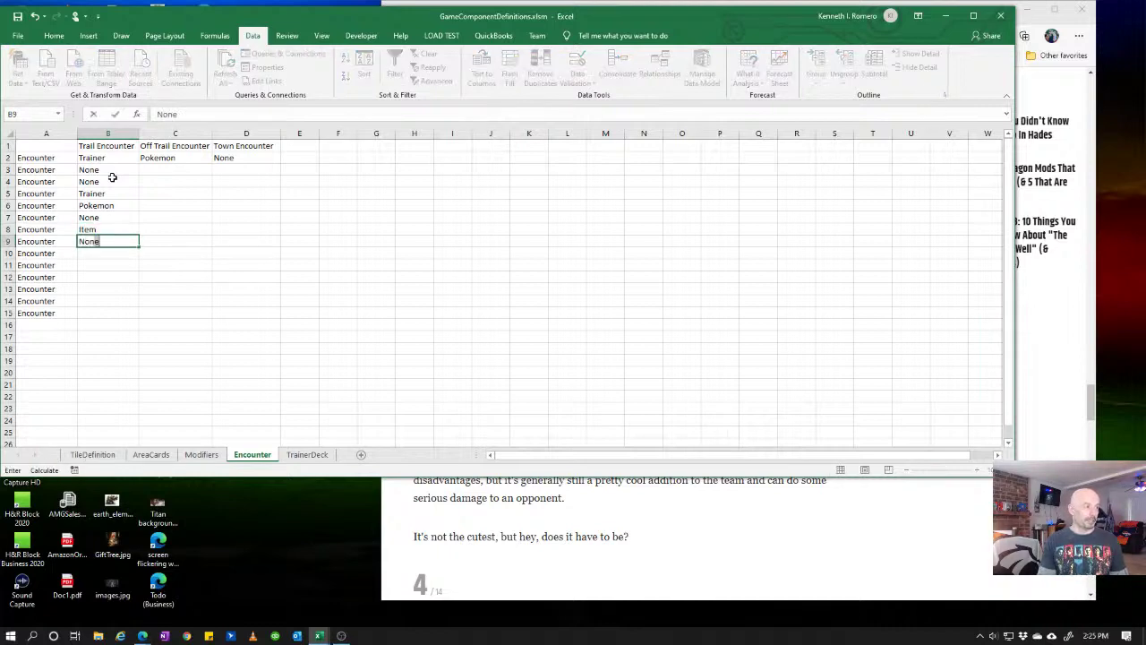
pyautogui.write('e')
pyautogui.press('Return')
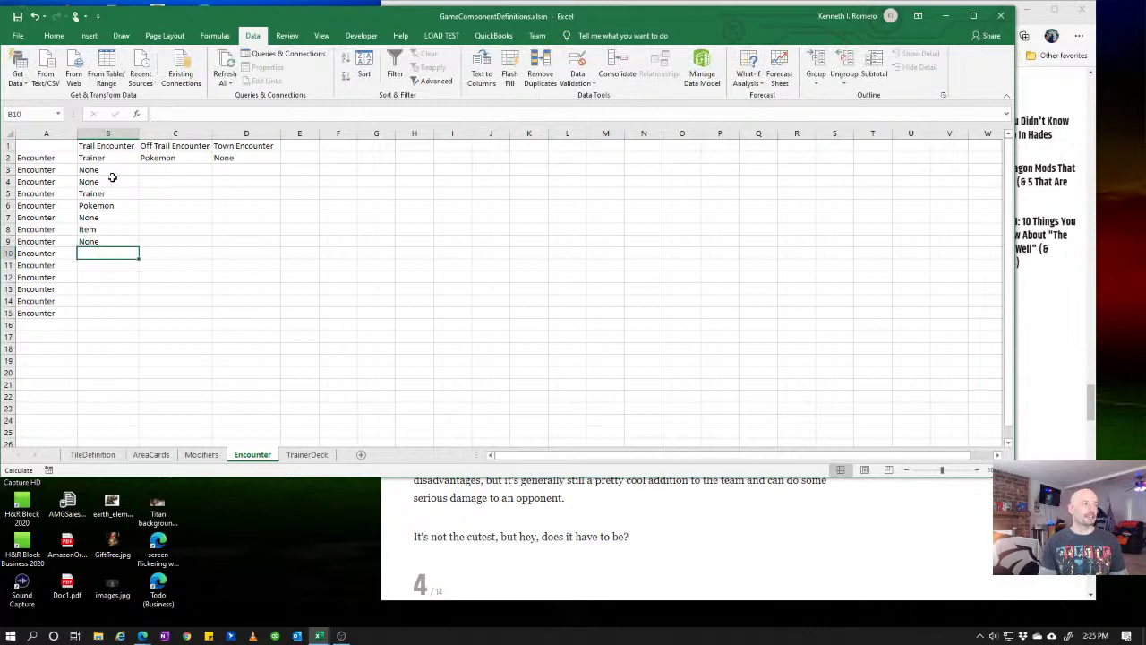
# - Enter Pokemon, None and Item as the trail encounters in cells B10 to B12
pyautogui.write('Pokemon')
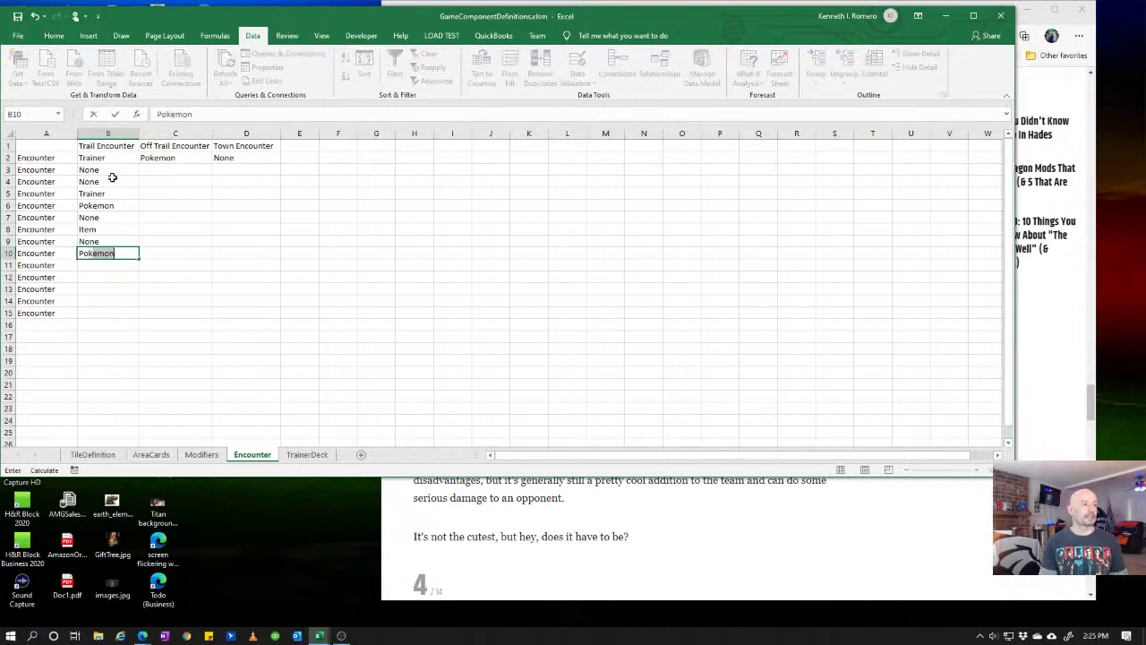
pyautogui.press('Return')
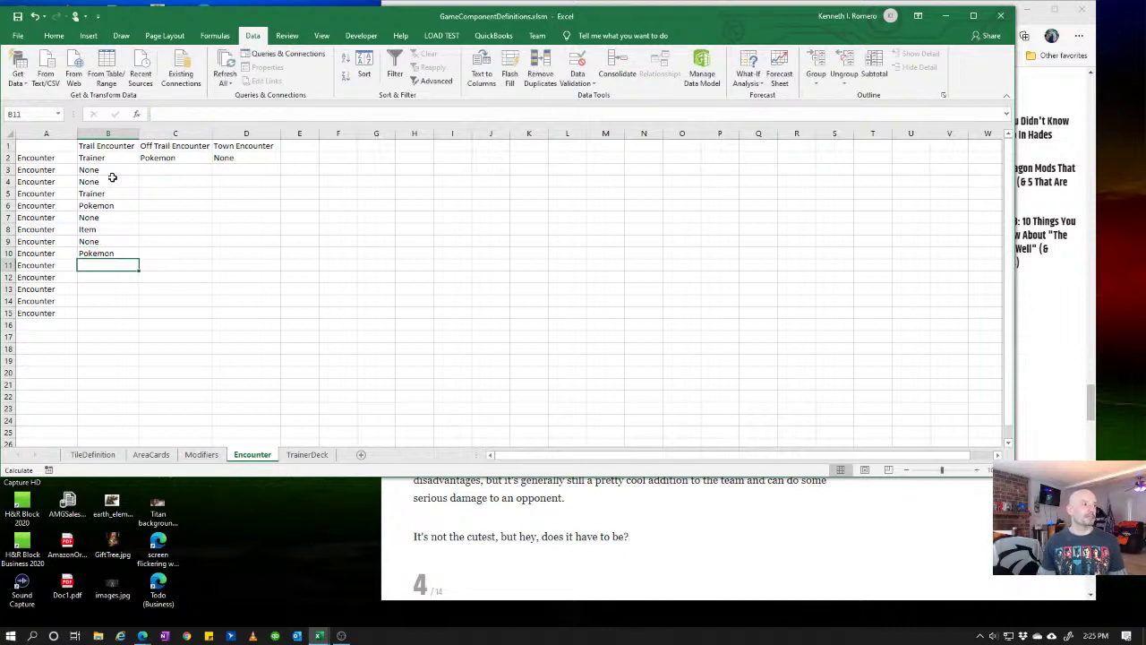
pyautogui.write('None')
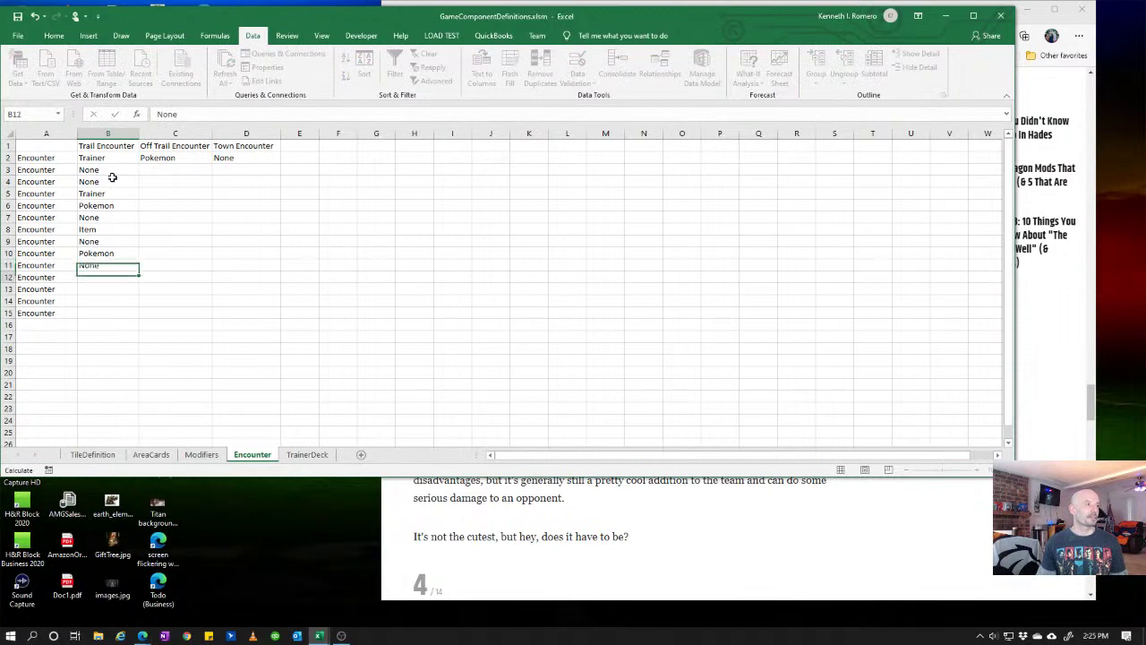
pyautogui.press('Return')
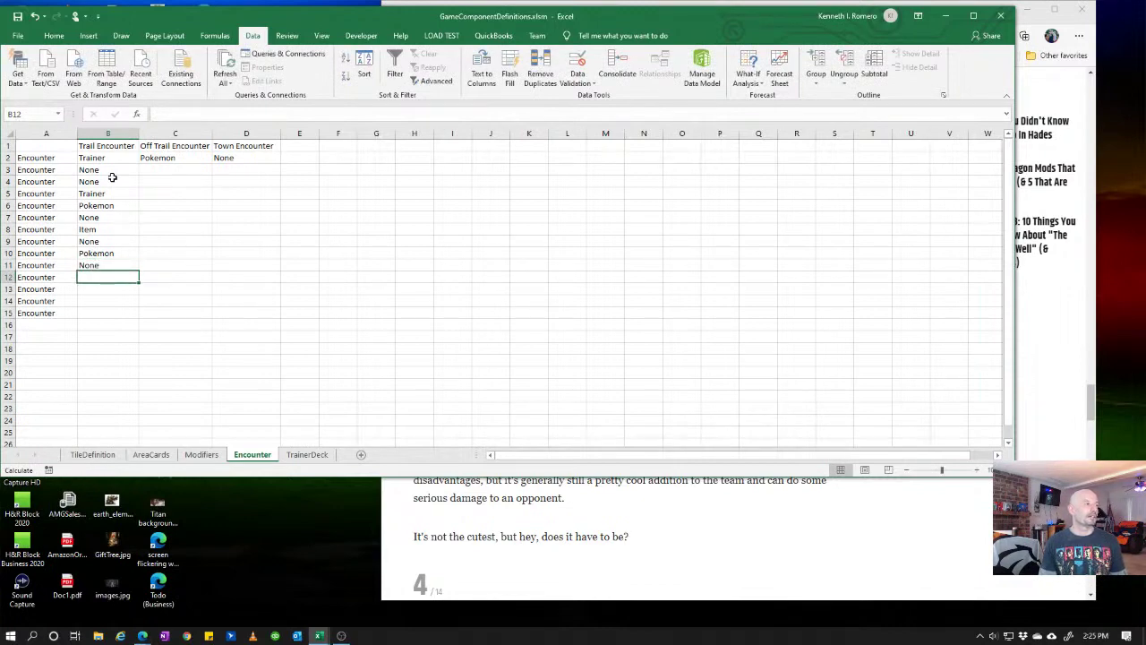
pyautogui.write('Item')
pyautogui.press('Return')
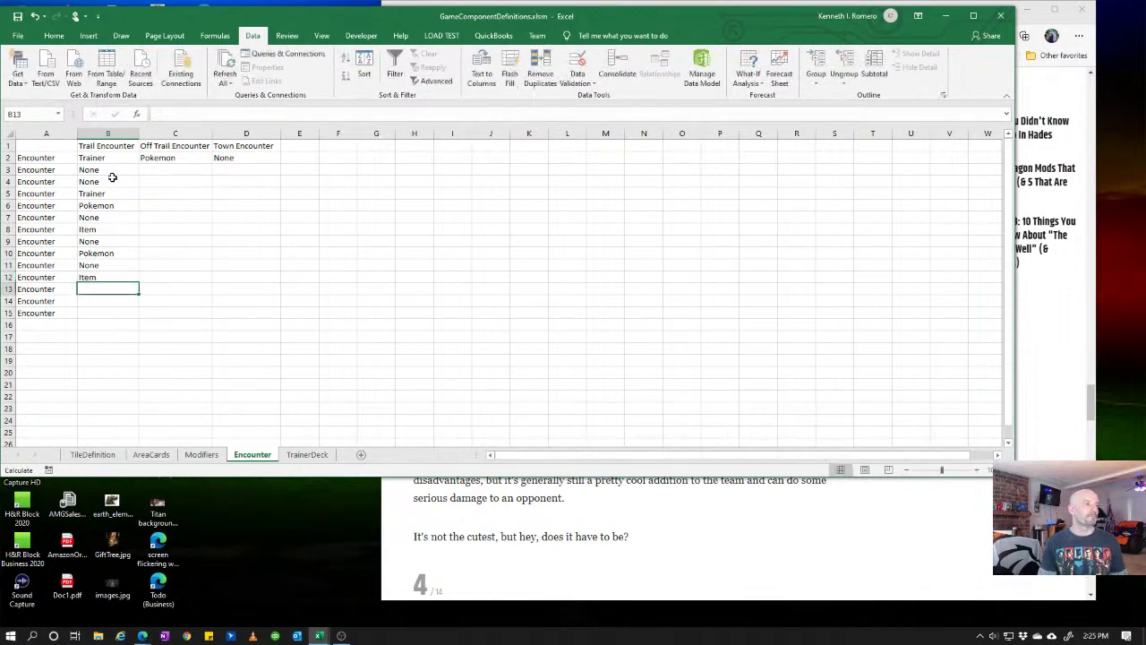
# - Complete the Trail Encounter column with Trainer in each of cells B13 to B15
pyautogui.write('Trainer')
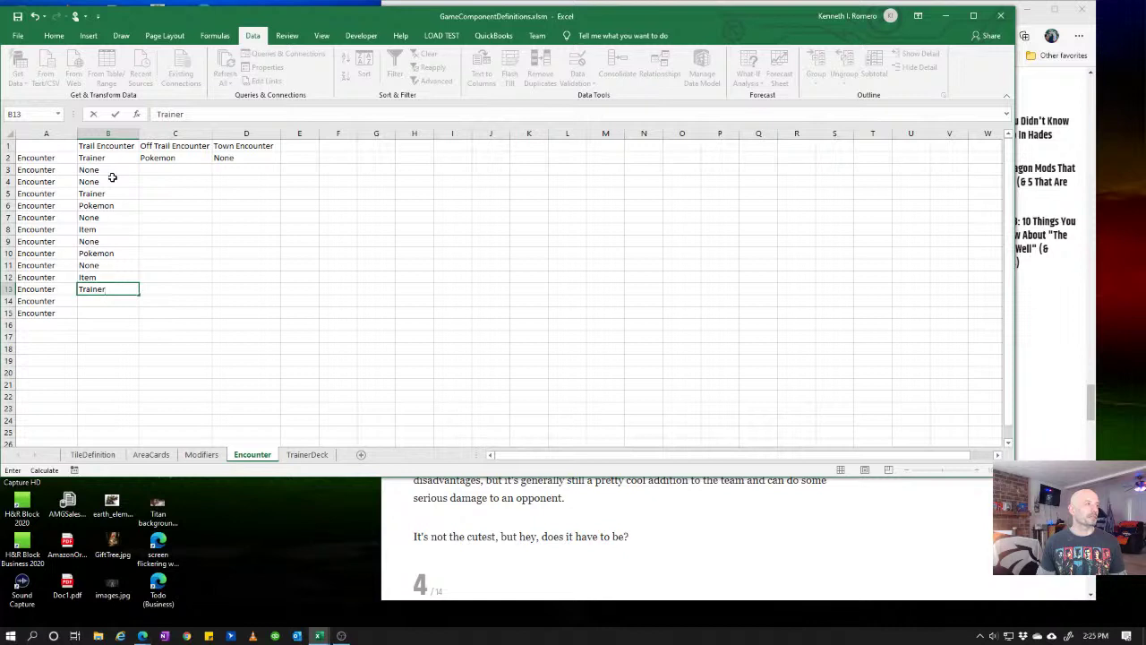
pyautogui.press('Return')
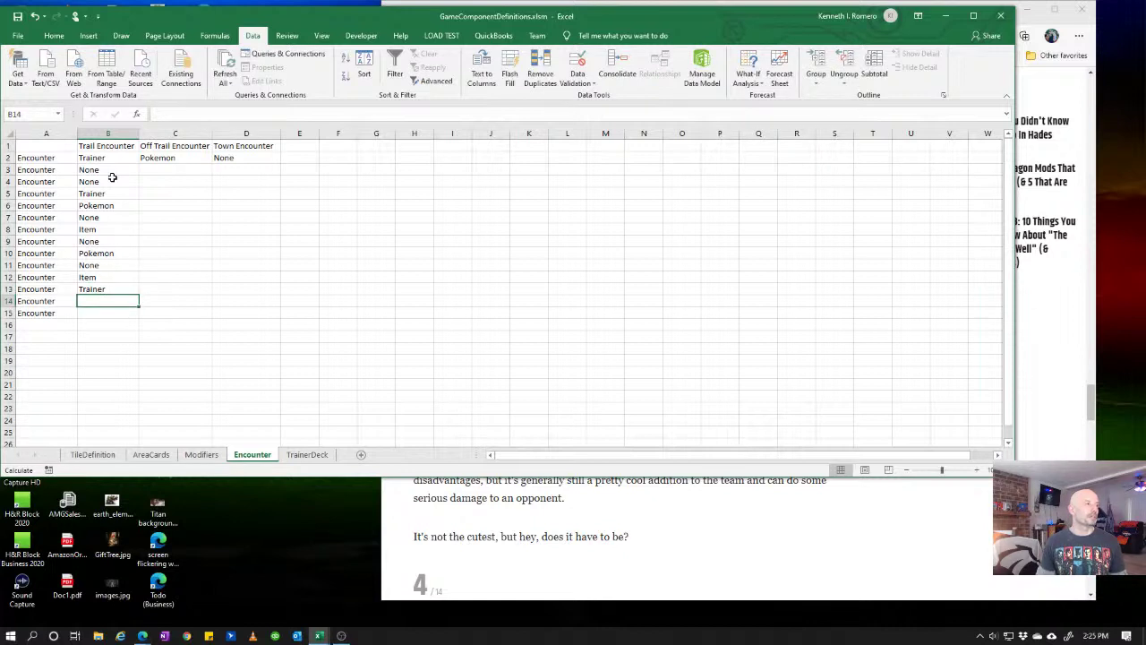
pyautogui.write('Trainer')
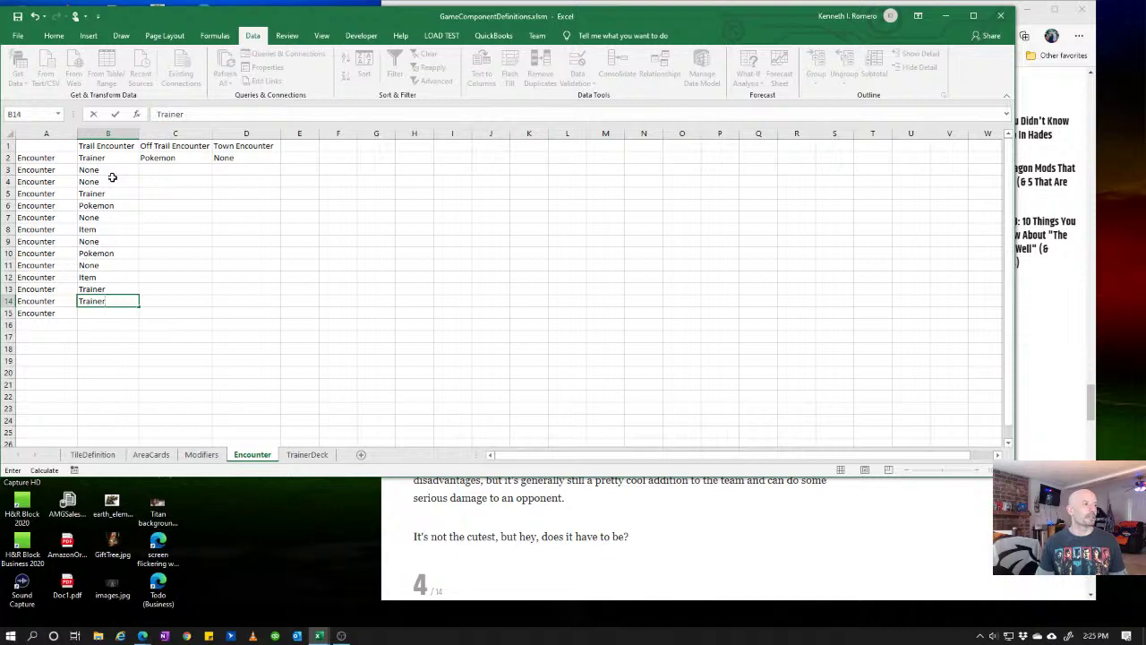
pyautogui.press('Return')
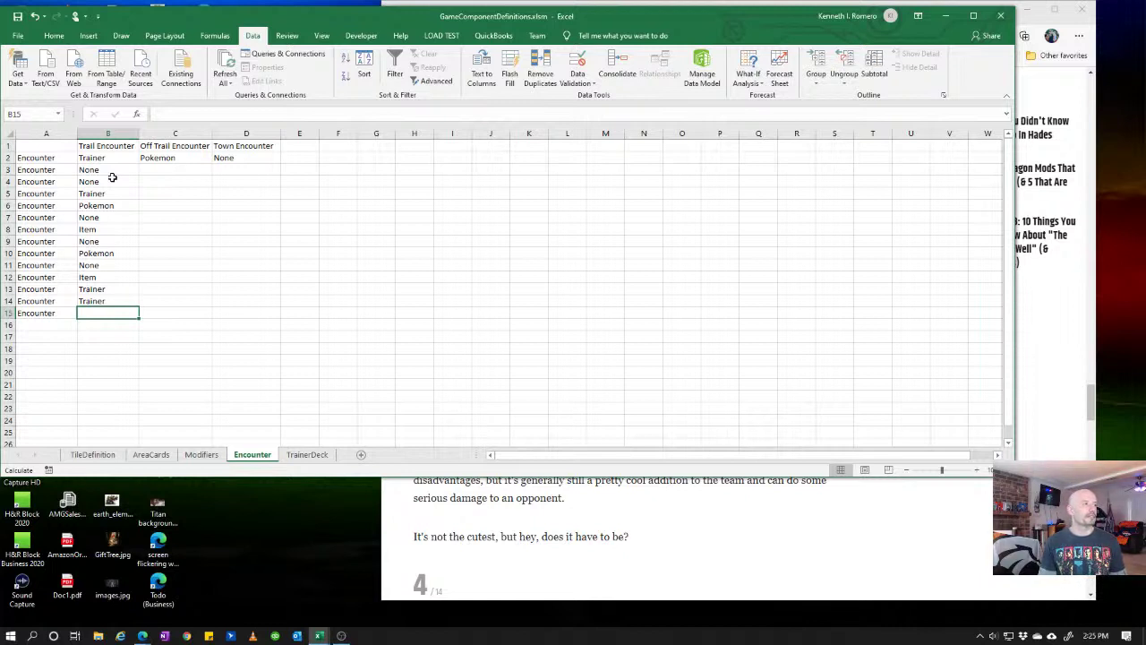
pyautogui.write('Trainer')
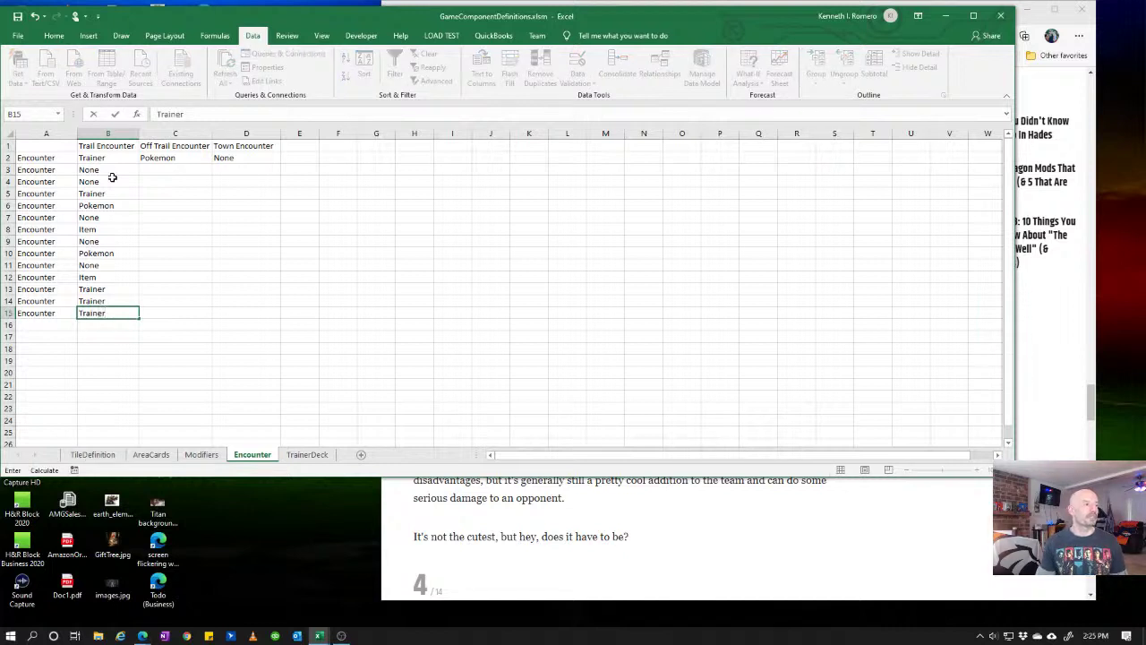
pyautogui.press('Tab')
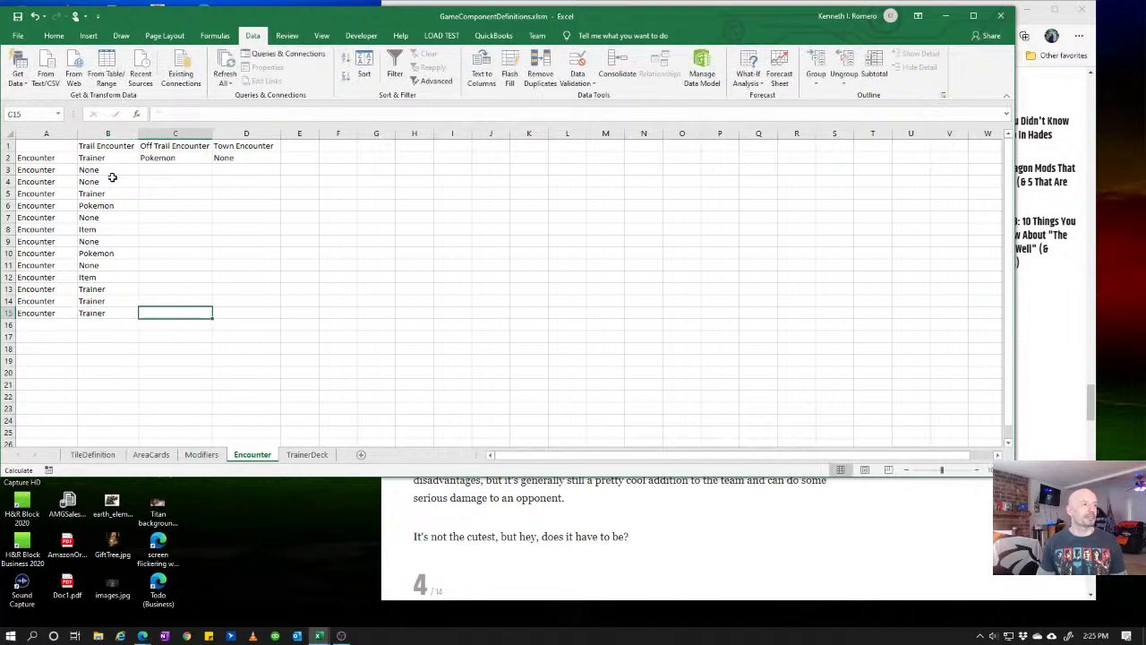
# - Enter None as the off-trail encounter in cell C3
pyautogui.press('Up')
pyautogui.press('Up')
pyautogui.press('Up')
pyautogui.press('Up')
pyautogui.press('Up')
pyautogui.press('Up')
pyautogui.press('Up')
pyautogui.press('Up')
pyautogui.press('Up')
pyautogui.press('Up')
pyautogui.press('Up')
pyautogui.press('Up')
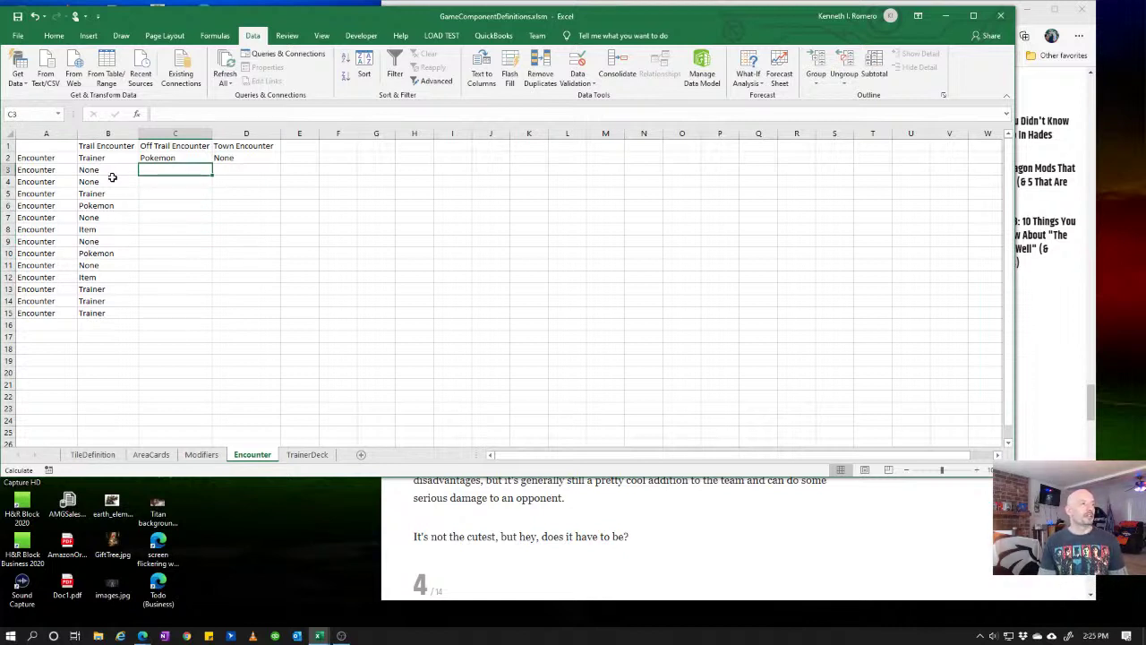
pyautogui.write('None')
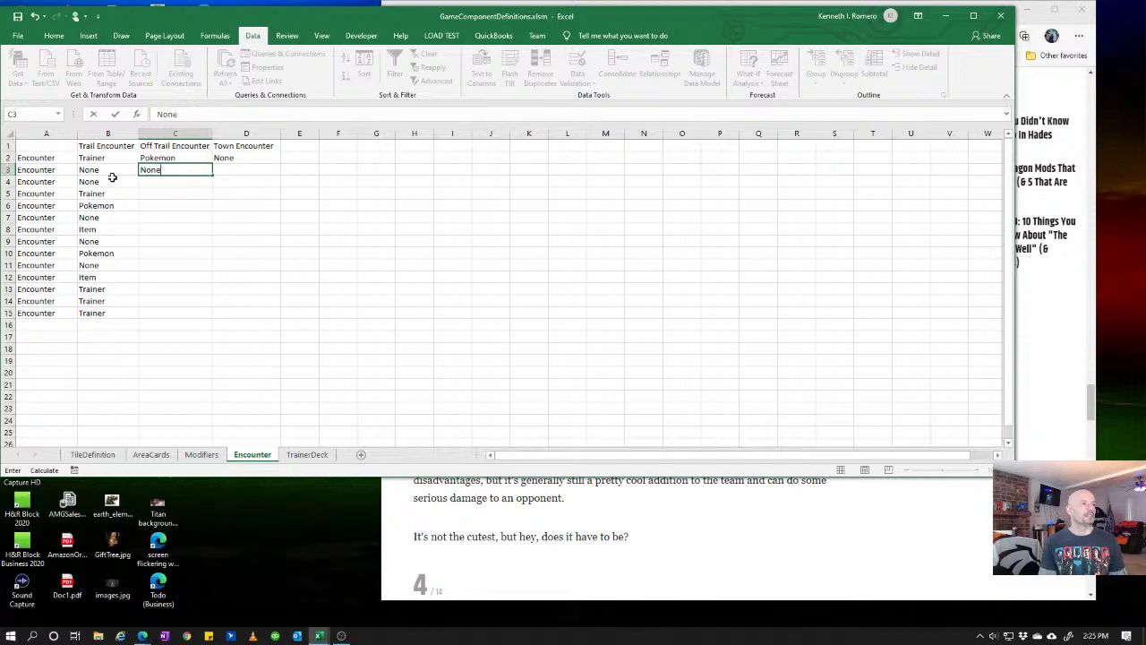
pyautogui.press('Tab')
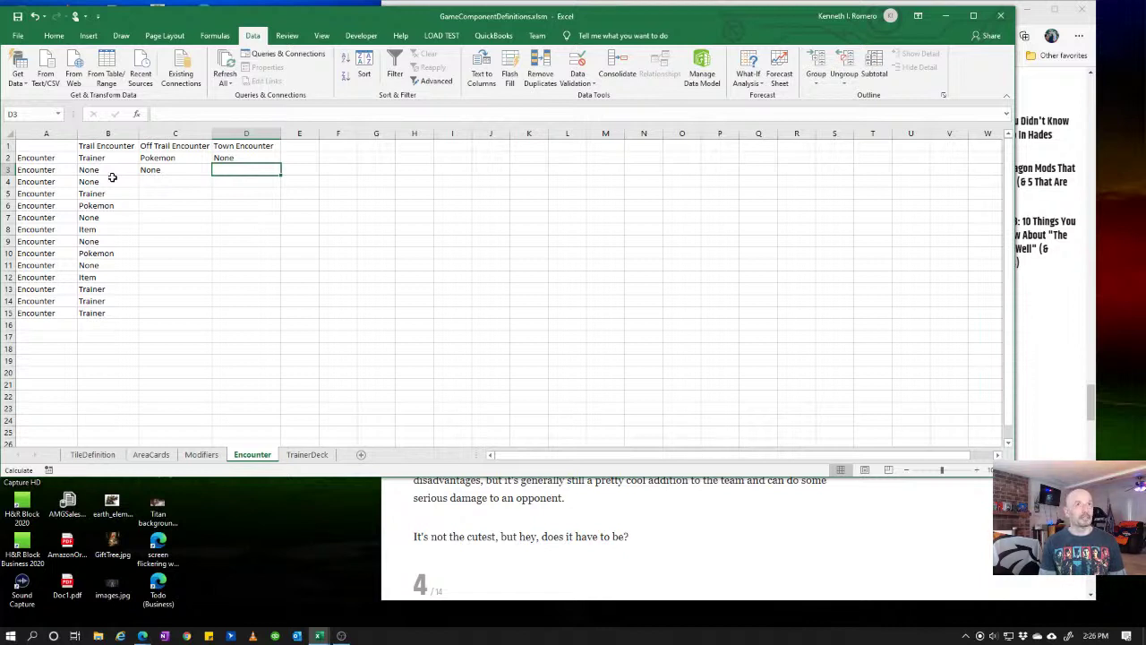
# - Enter Pokemon Center, Shop and None as the town encounters in cells D3 to D5
pyautogui.write('Pokemo')
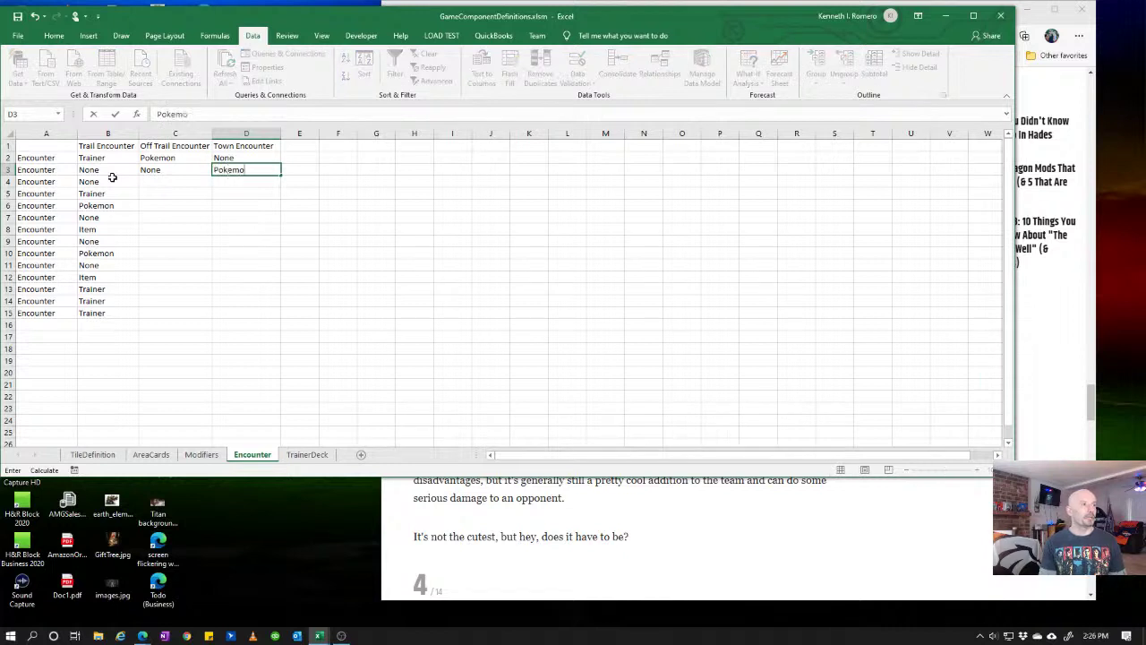
pyautogui.write('n Center')
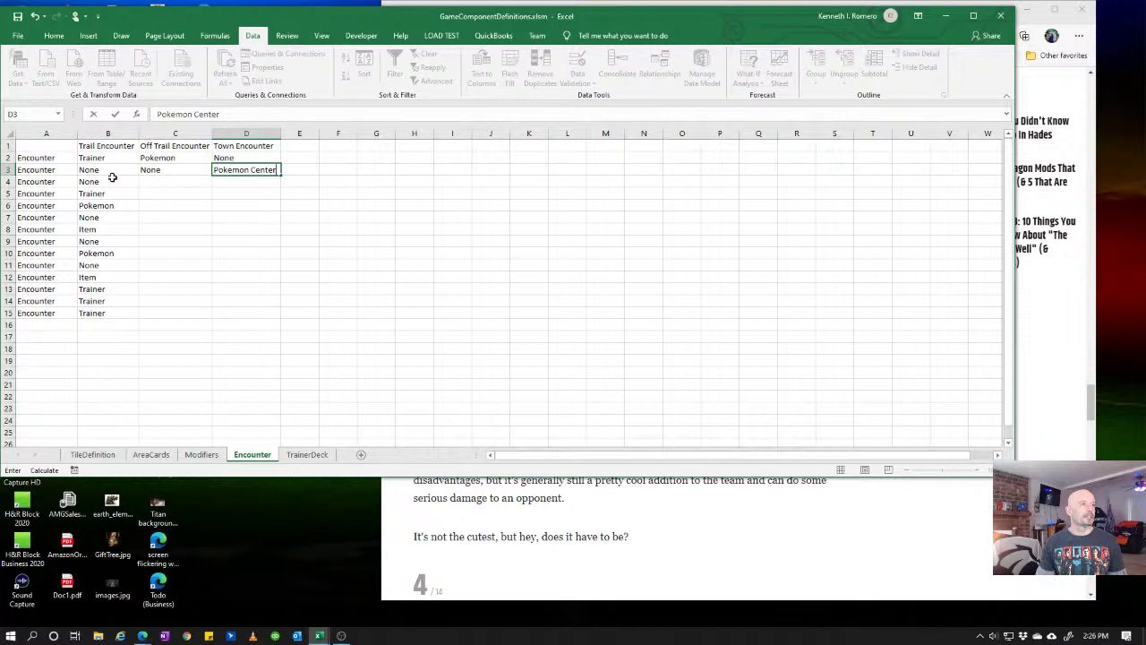
pyautogui.hotkey('ctrl', 'Return')
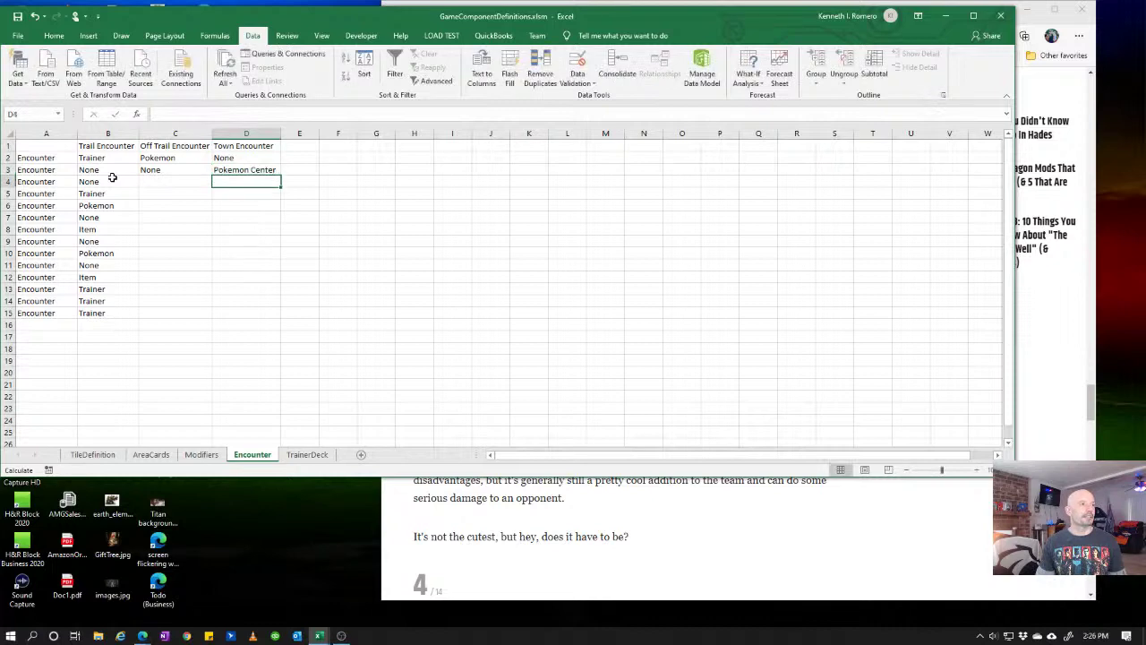
pyautogui.press('Return')
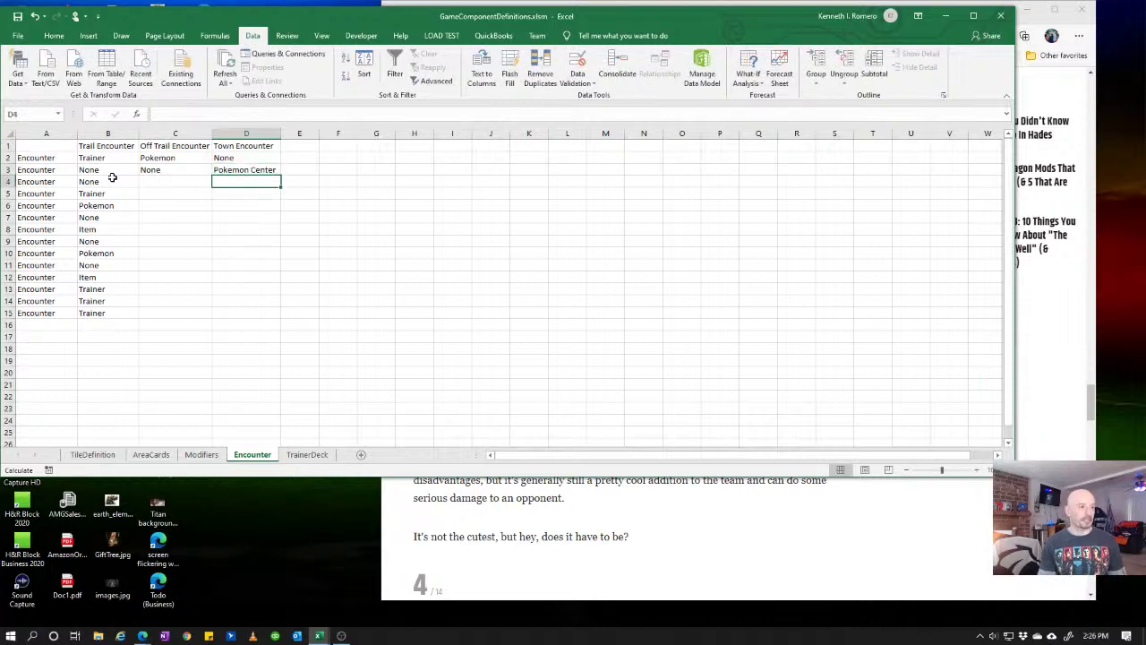
pyautogui.write('Shop')
pyautogui.press('Return')
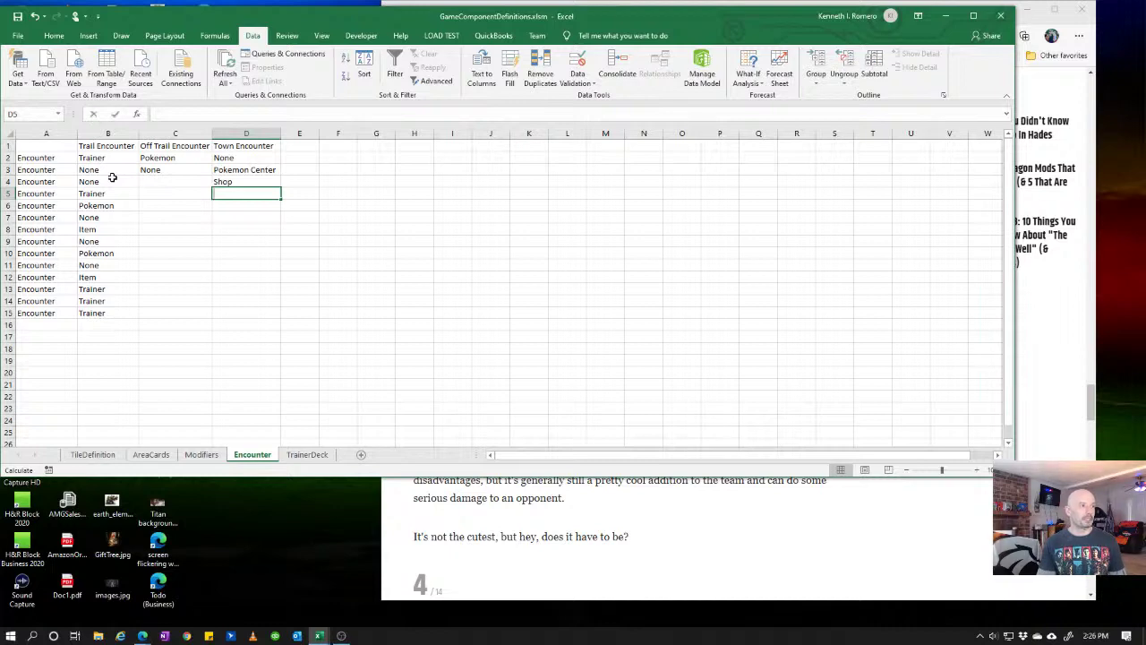
pyautogui.write('None')
pyautogui.press('Return')
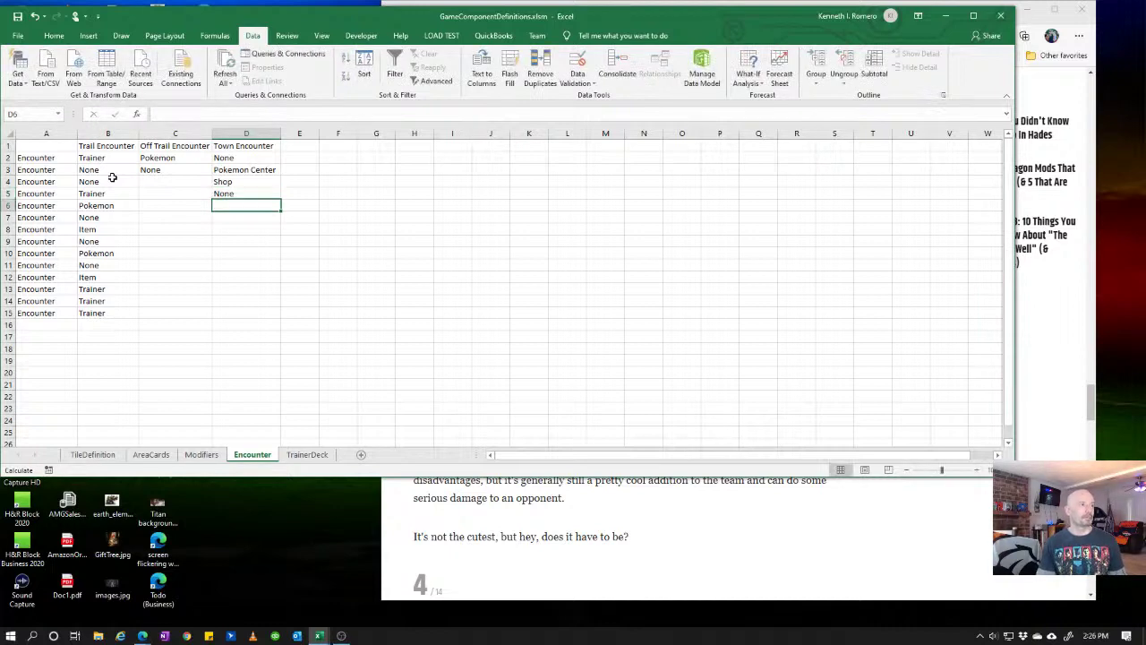
# - Continue the Town Encounter column with Pokemon Center, None, Shop and Shop in cells D6 to D9
pyautogui.write('Pokemon Center')
pyautogui.press('Return')
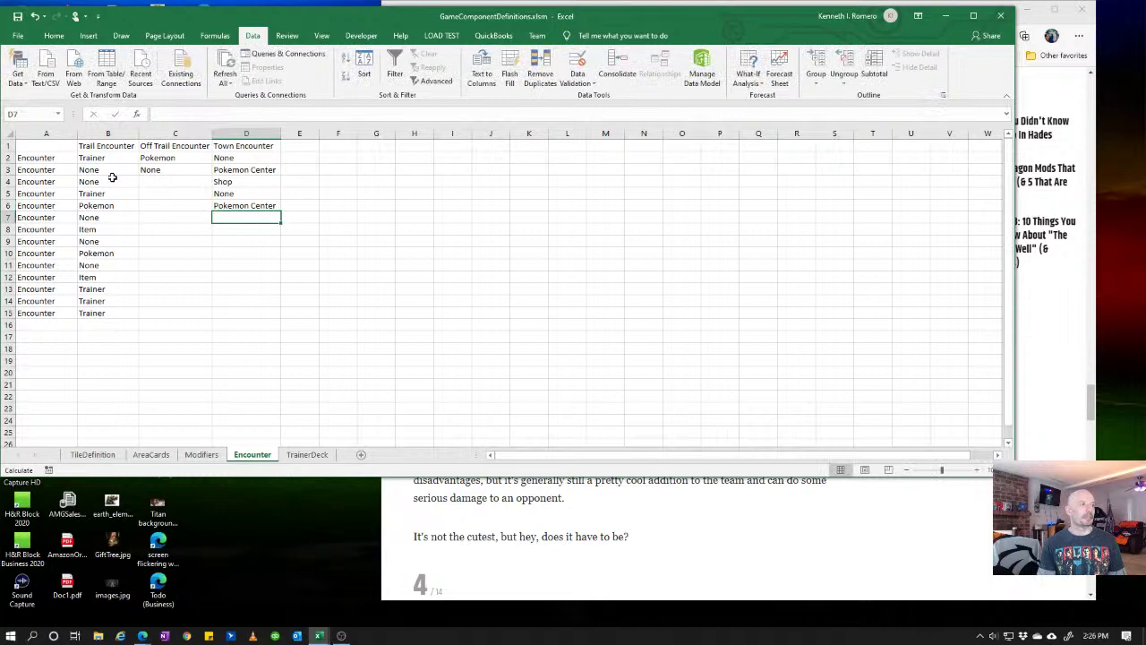
pyautogui.write('None')
pyautogui.press('Return')
pyautogui.write('Shop')
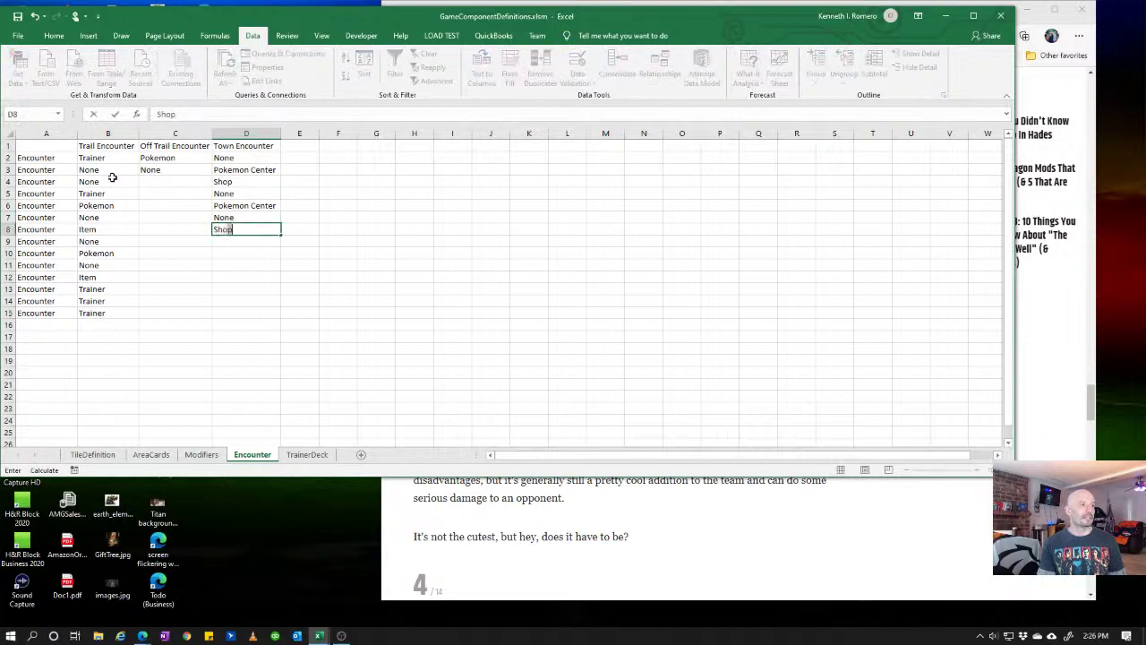
pyautogui.press('Return')
pyautogui.write('Shop')
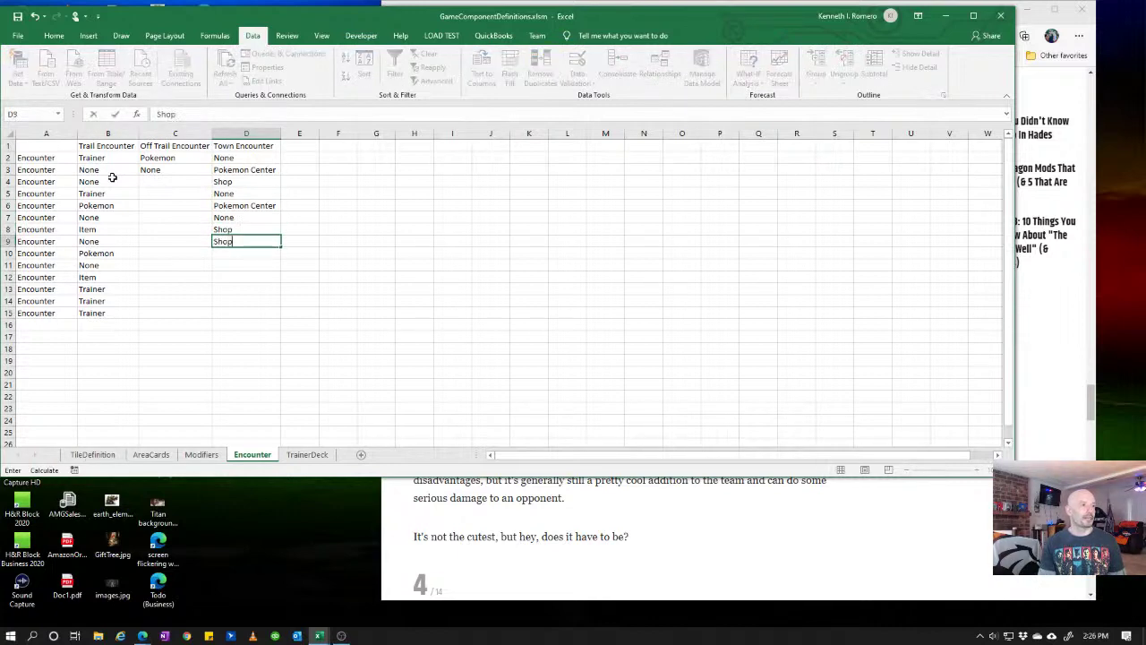
pyautogui.press('Return')
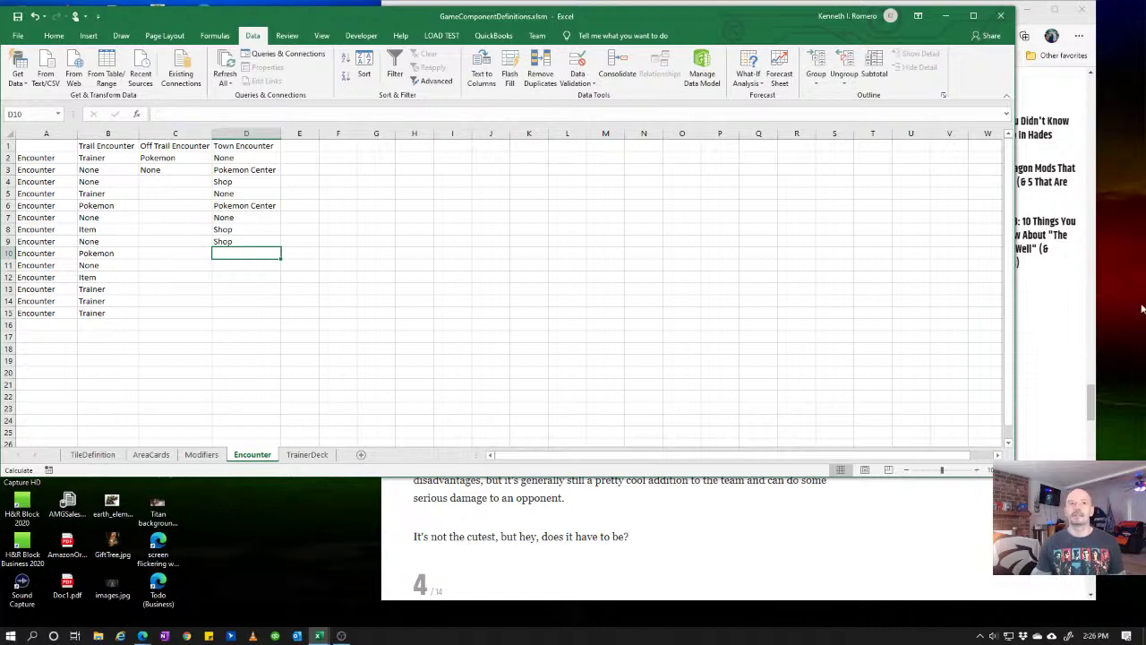
# - Switch to the Edge browser and search the web for "town locations in pokemon"
pyautogui.click(640, 540)
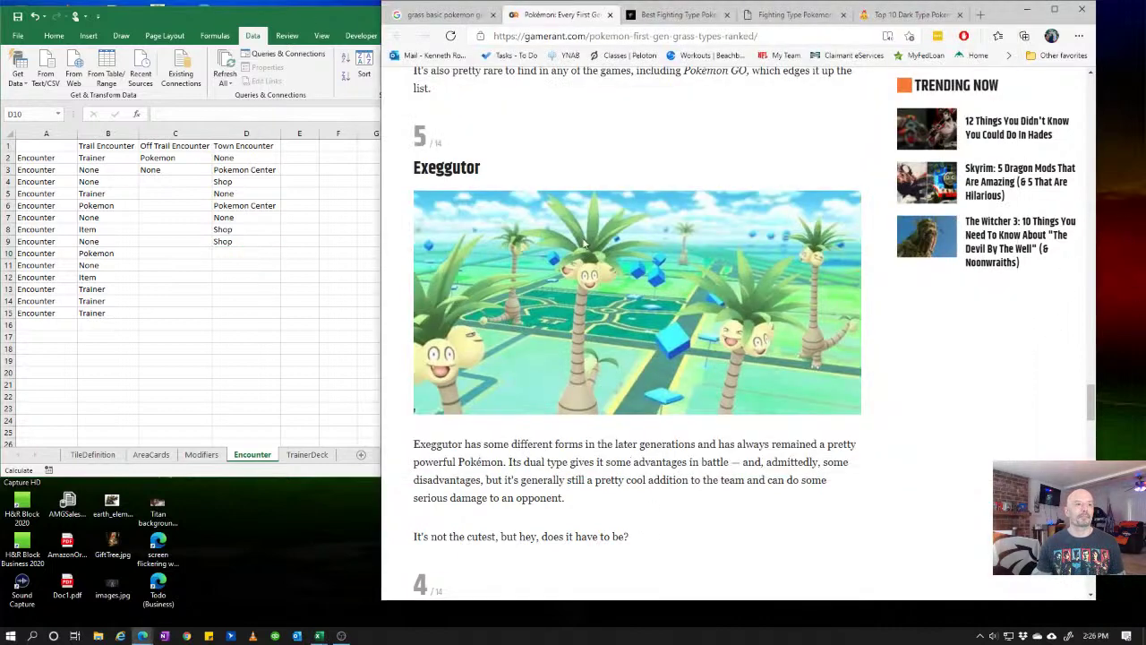
pyautogui.click(665, 40)
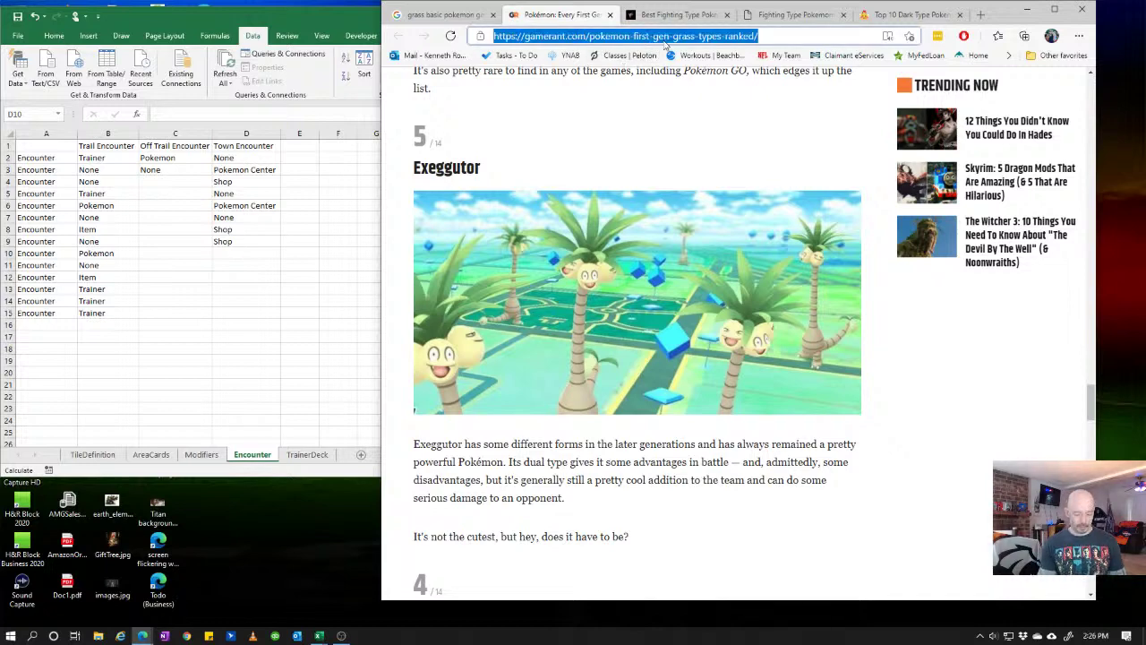
pyautogui.write('town locations')
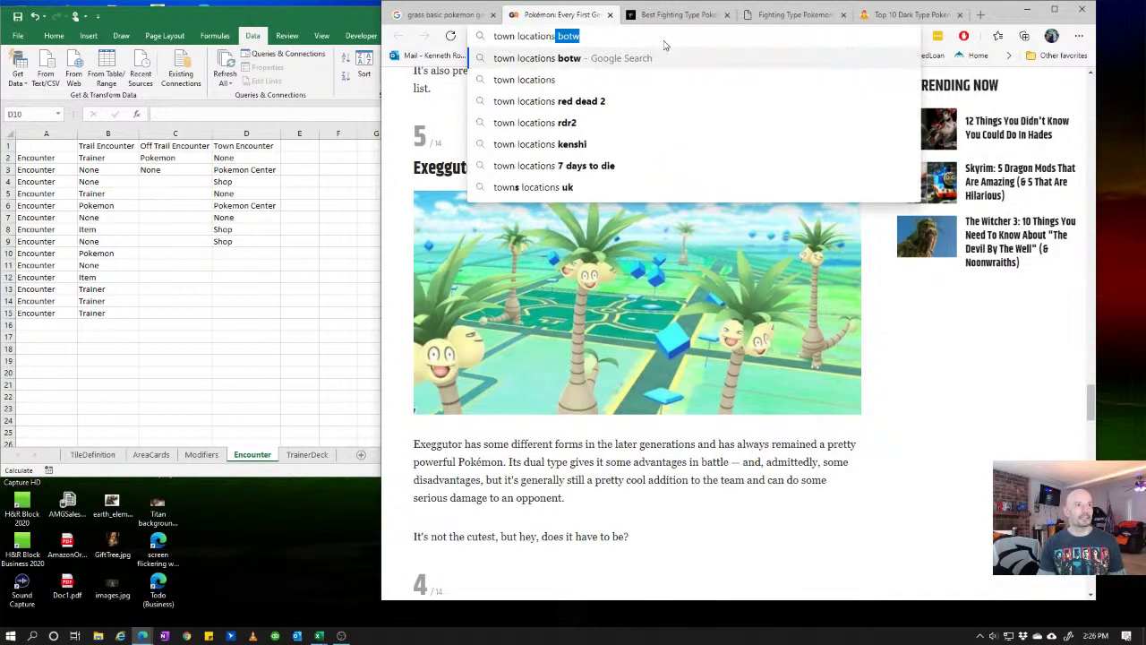
pyautogui.write(' in pokemon')
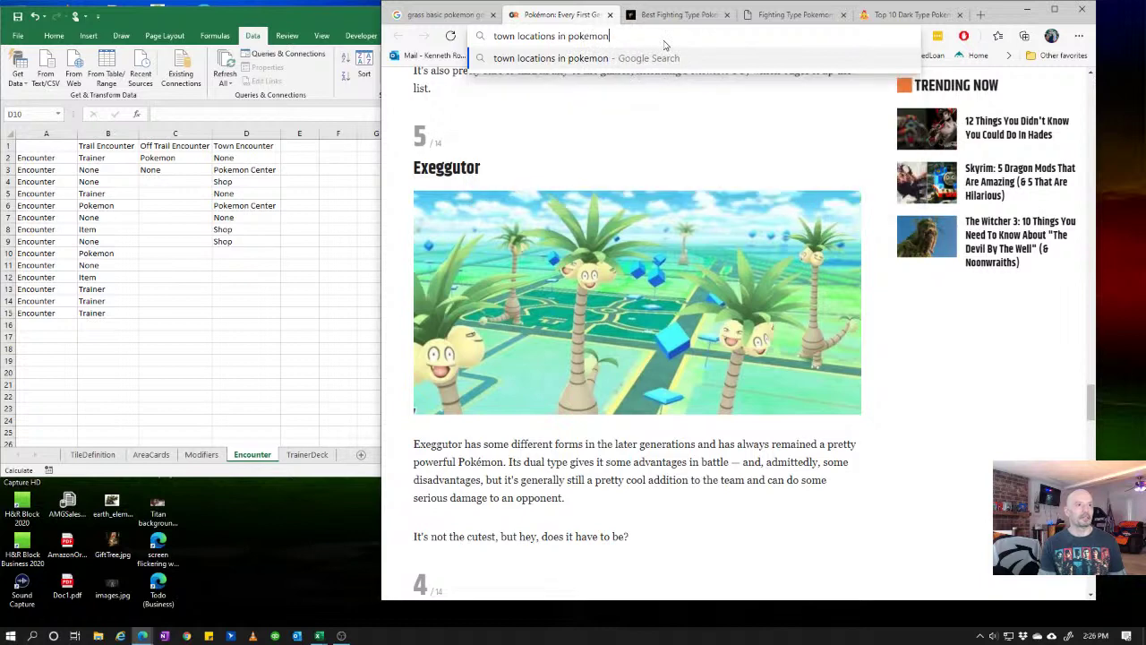
pyautogui.press('Return')
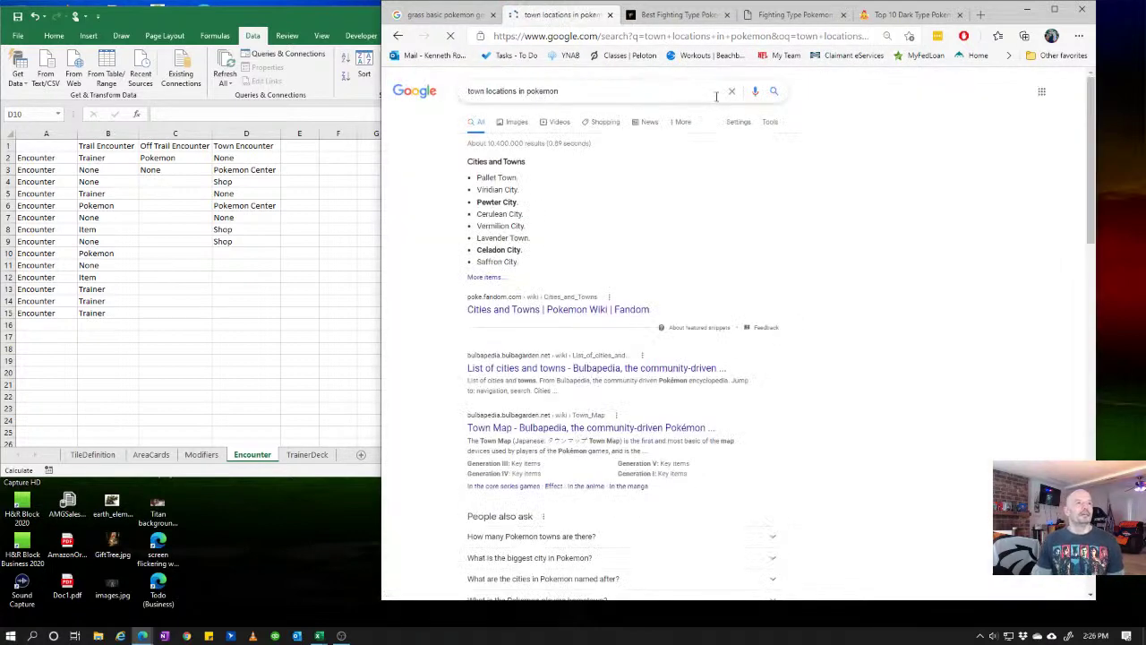
# - Check the Fandom wiki's Cities and Towns list and its Pallet Town page for town locations, and return to the search results
pyautogui.click(560, 317)
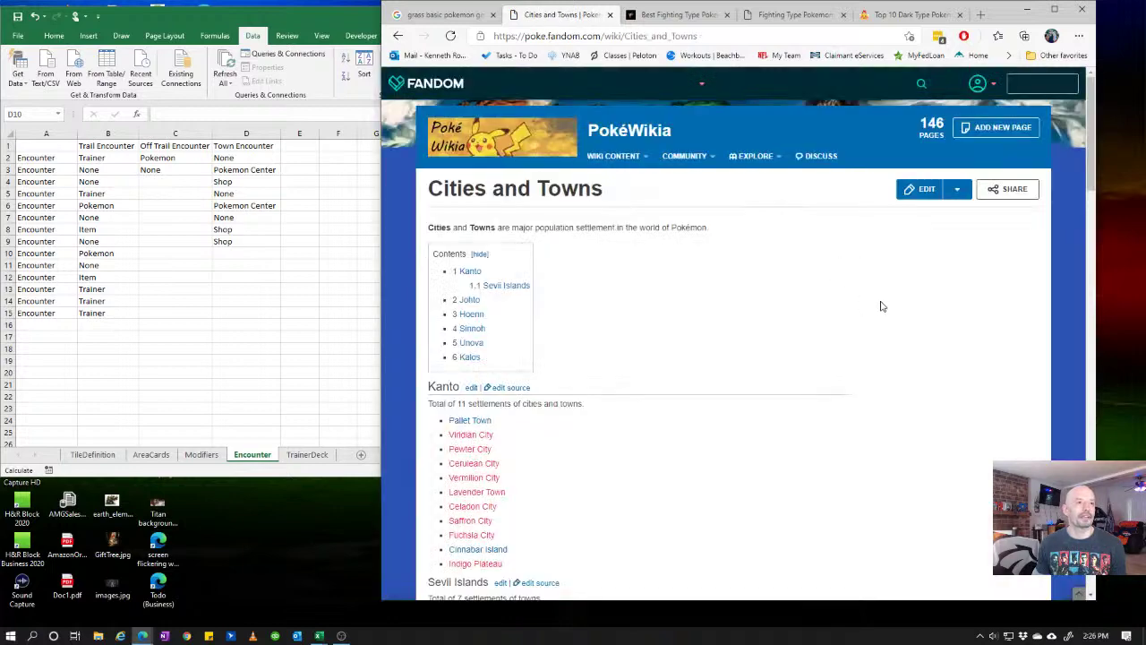
pyautogui.scroll(-2, 798, 301)
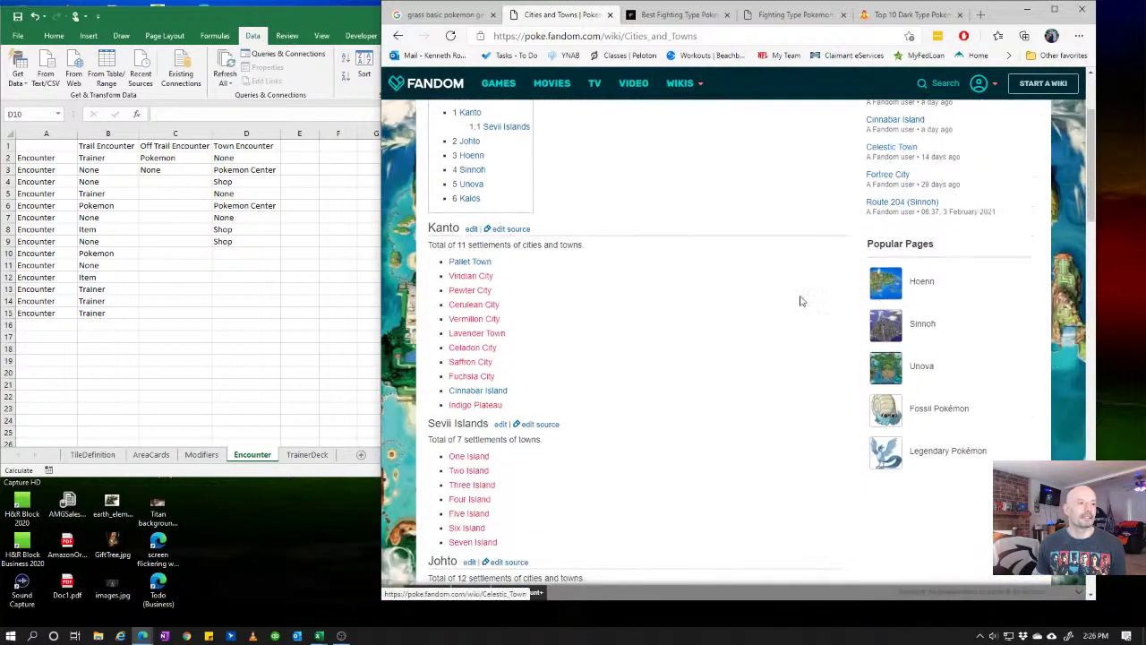
pyautogui.click(469, 262)
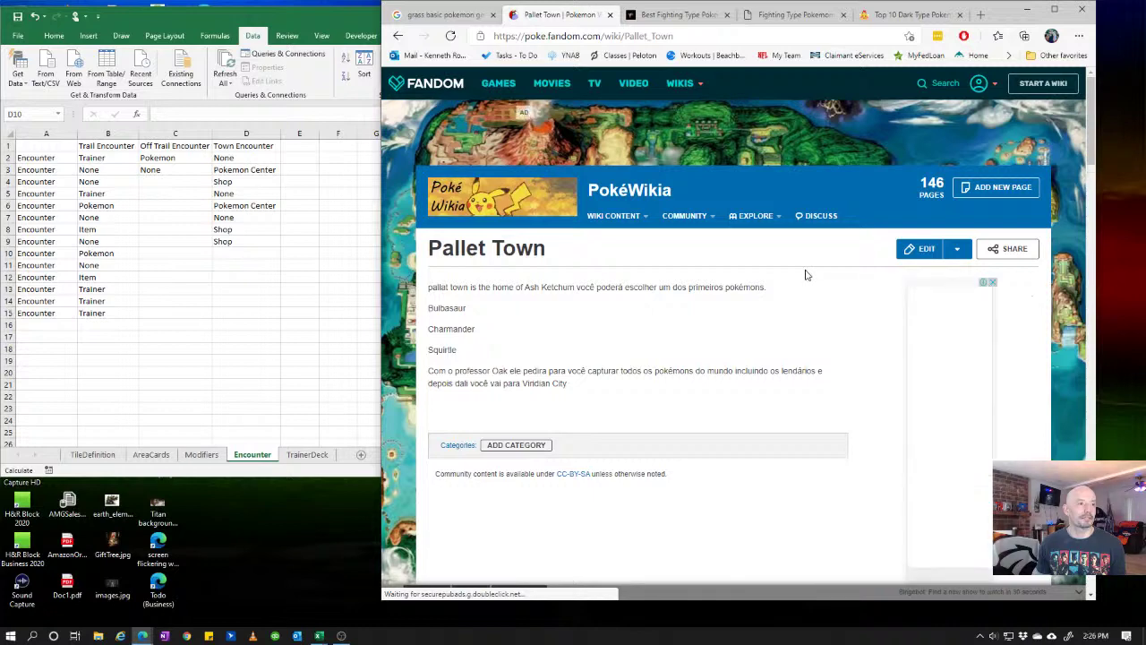
pyautogui.scroll(-5, 627, 224)
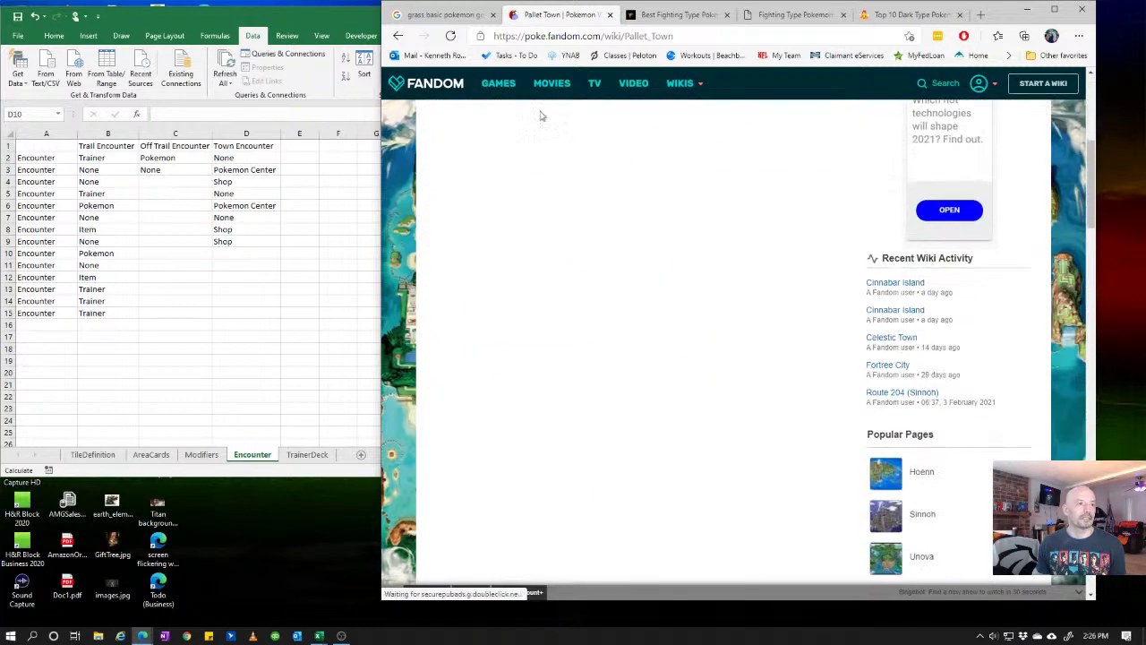
pyautogui.click(397, 37)
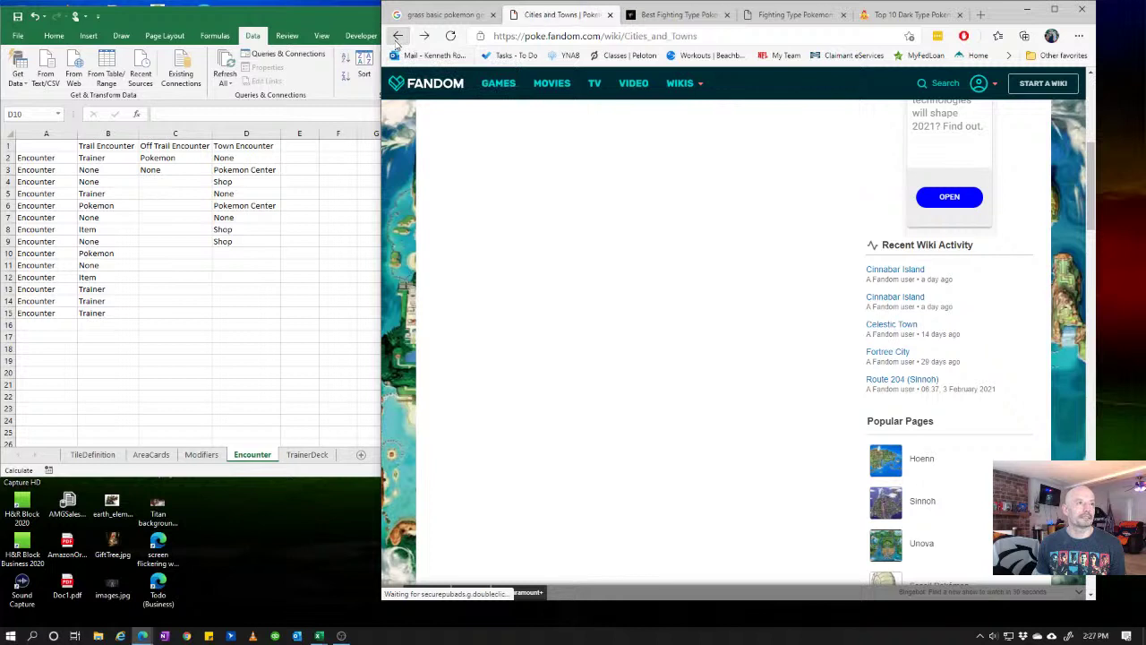
pyautogui.click(398, 38)
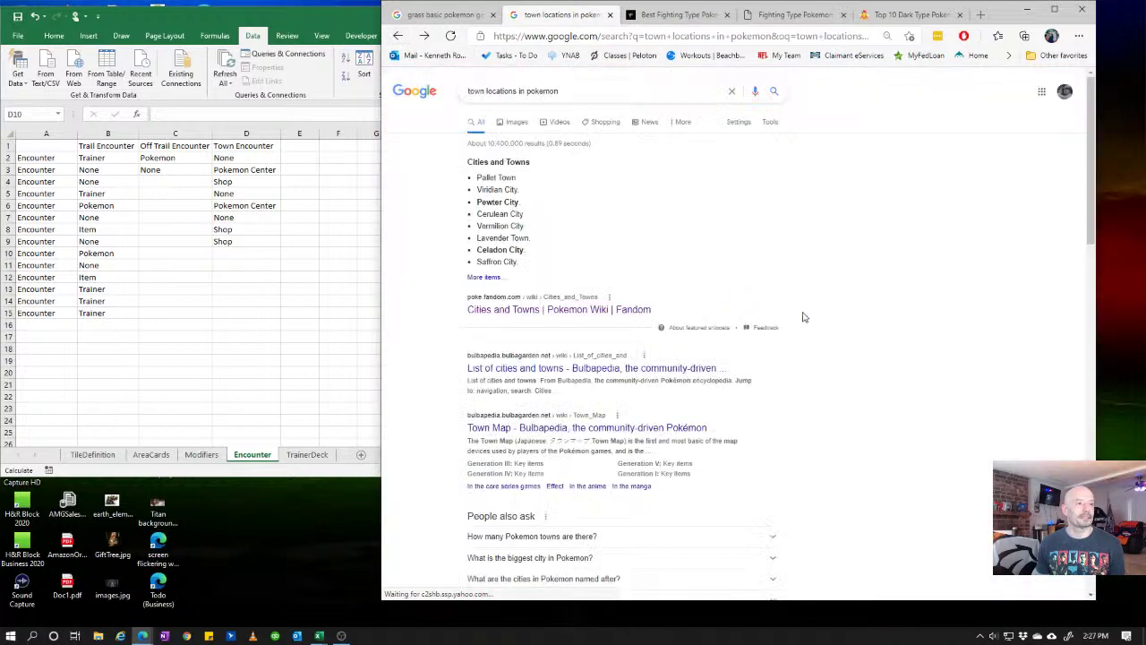
# - Open Bulbapedia's Town Map article from the results and examine its regional maps and descriptions for town locations
pyautogui.scroll(-2, 800, 317)
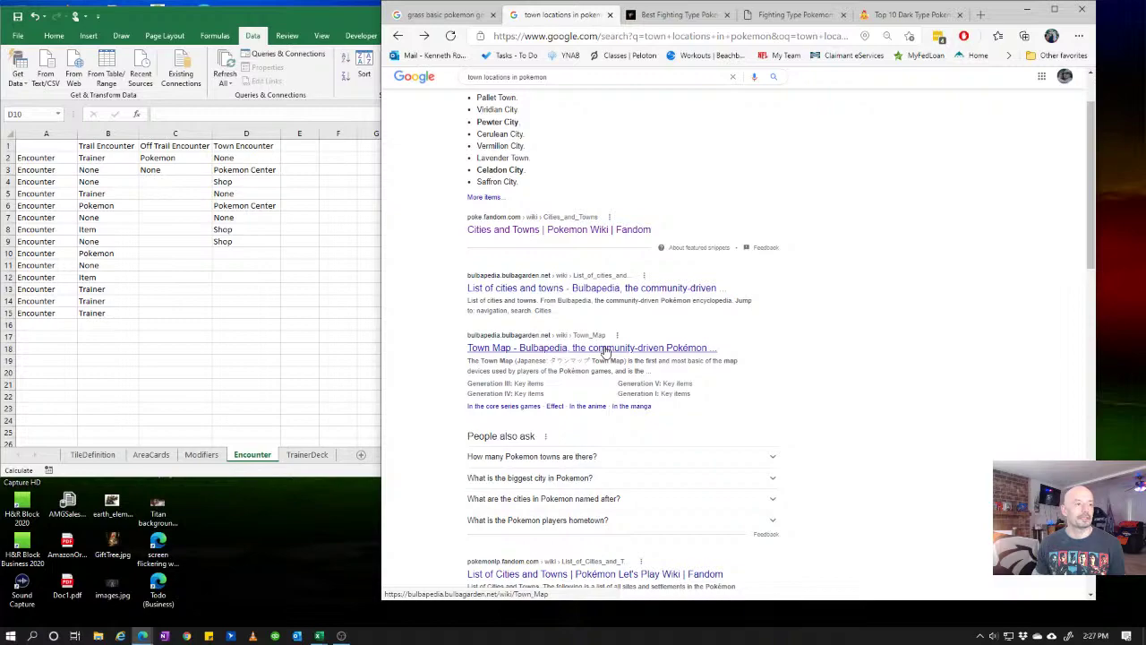
pyautogui.click(604, 349)
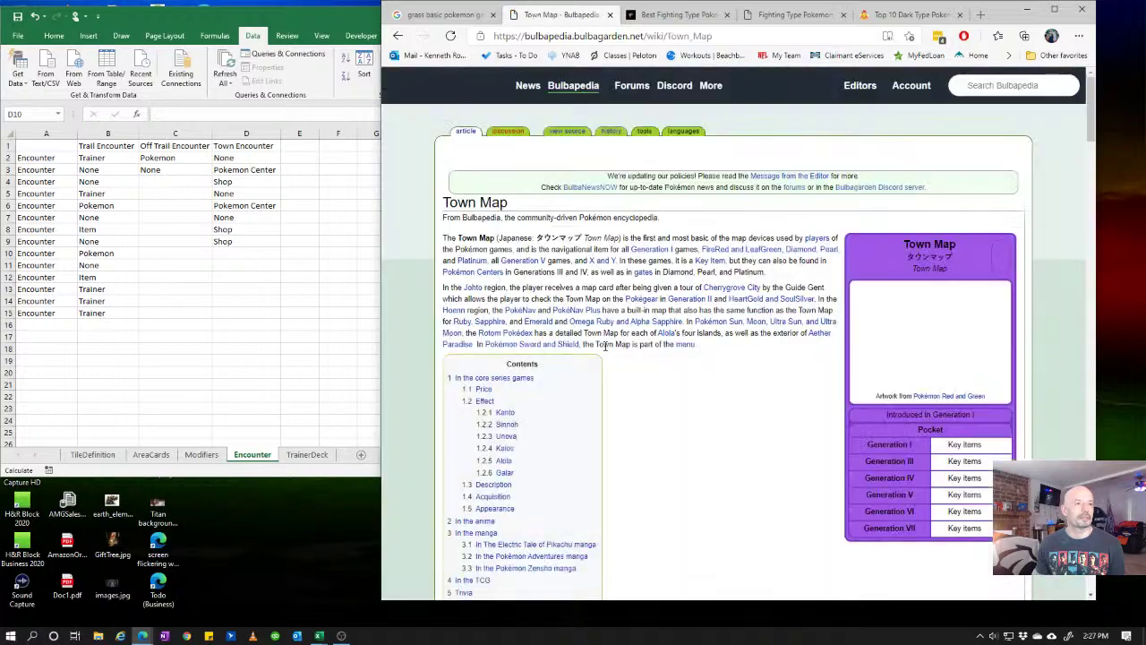
pyautogui.scroll(-12, 747, 354)
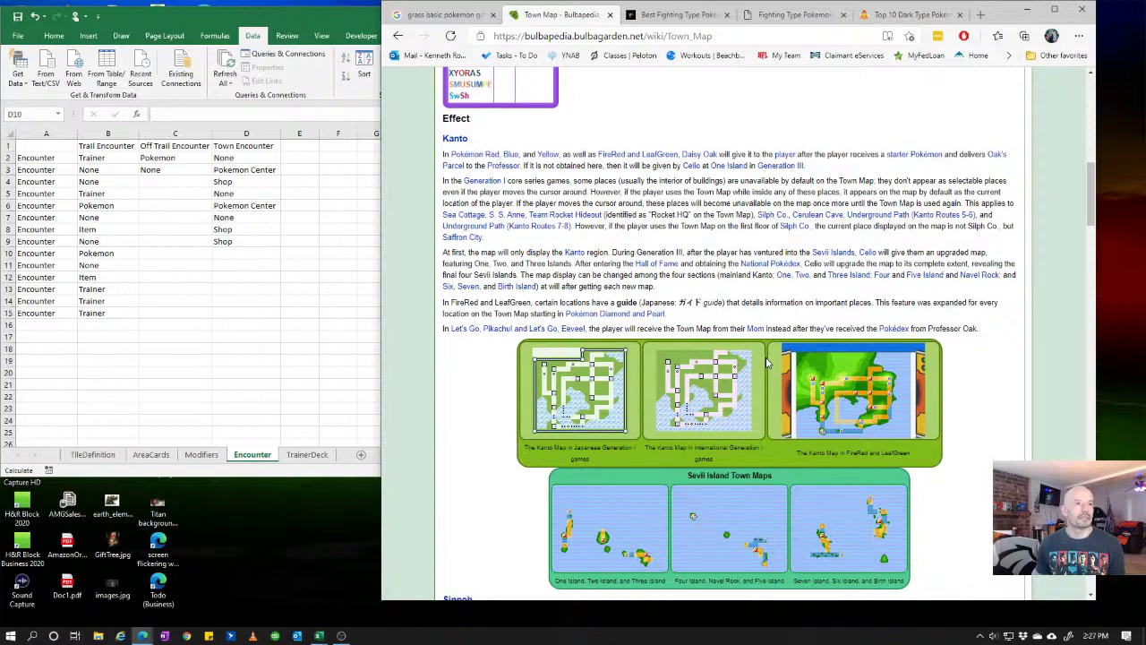
pyautogui.scroll(-10, 768, 362)
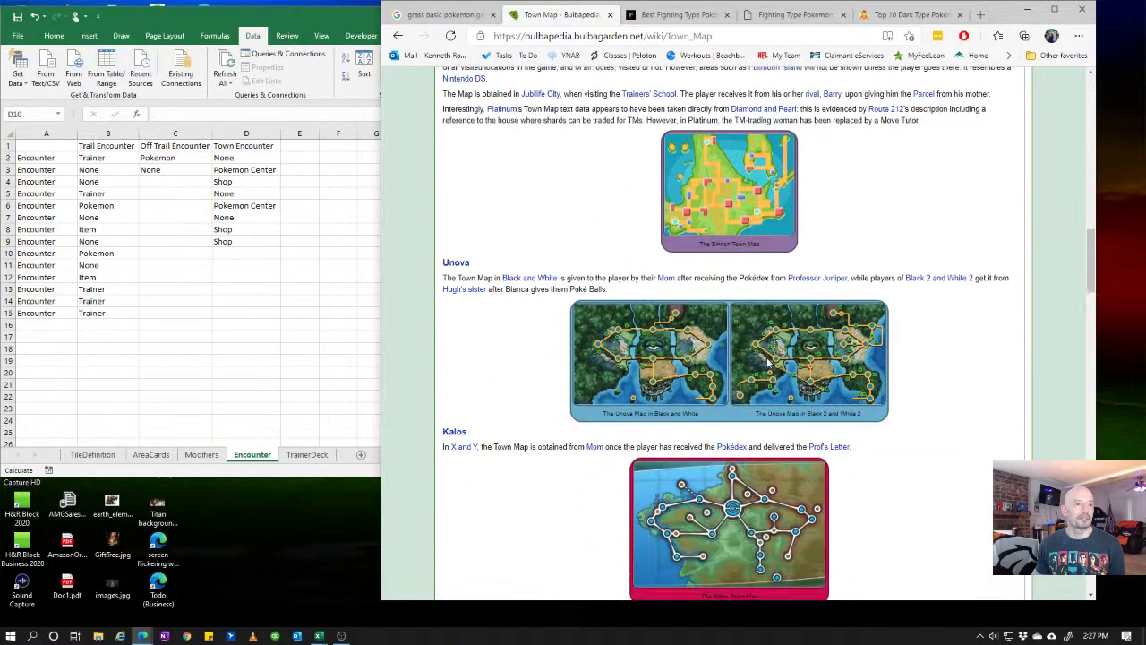
pyautogui.scroll(-4, 768, 362)
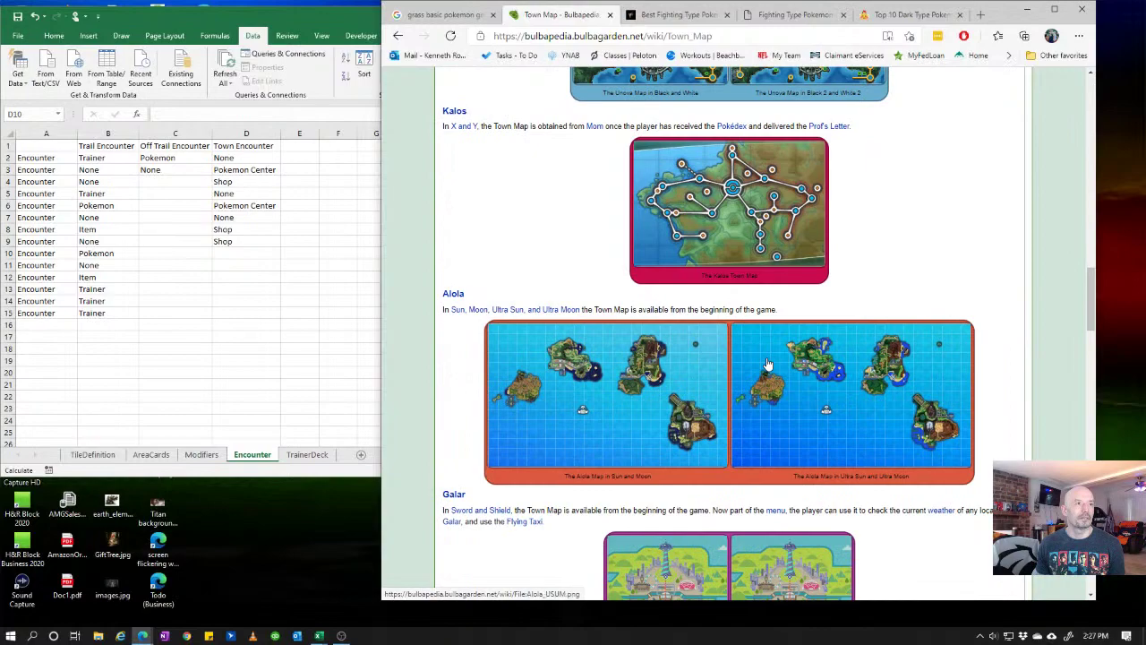
pyautogui.scroll(-5, 768, 362)
pyautogui.scroll(-1, 767, 362)
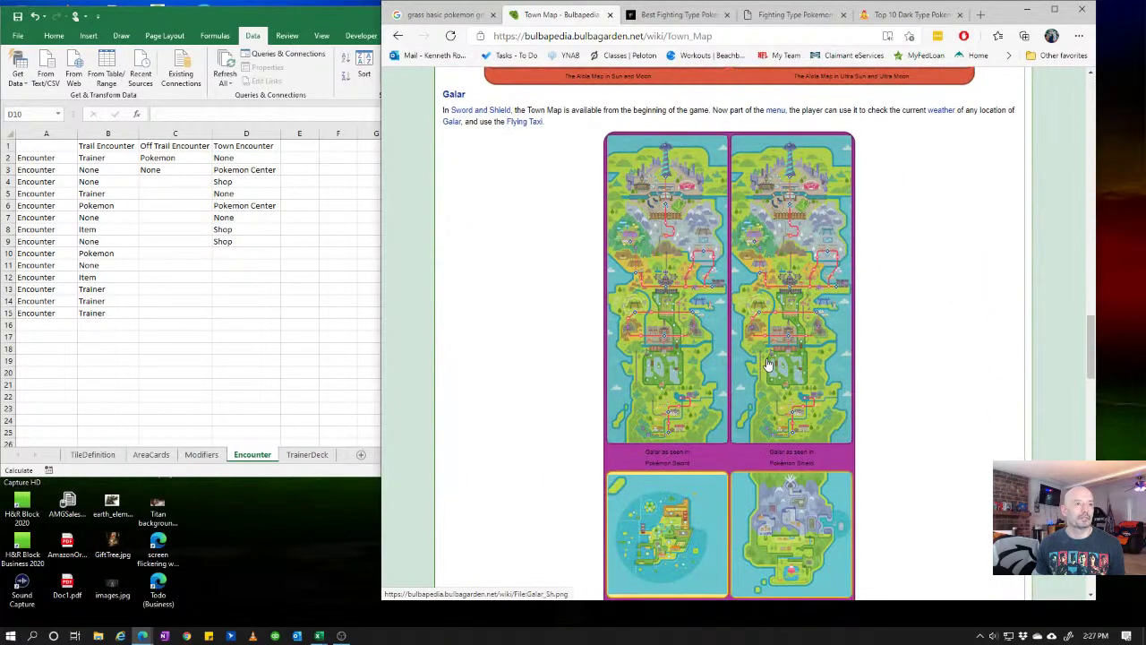
pyautogui.scroll(-10, 768, 362)
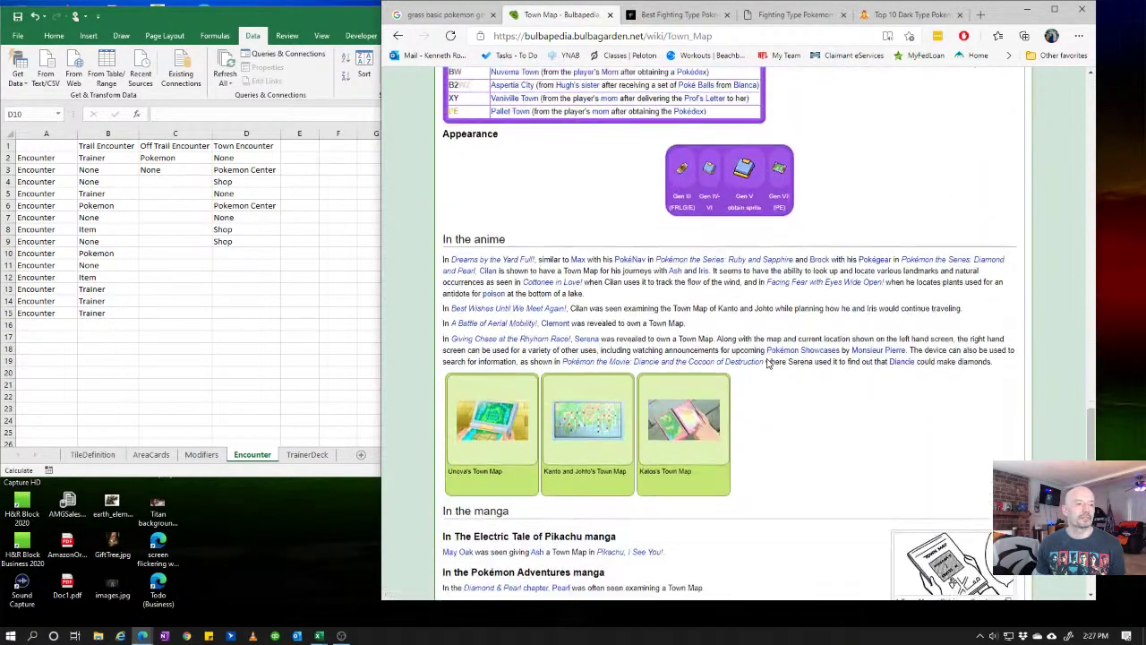
pyautogui.scroll(-2, 768, 362)
# - Search the web for "what buildings are pokemon towns"
pyautogui.click(591, 38)
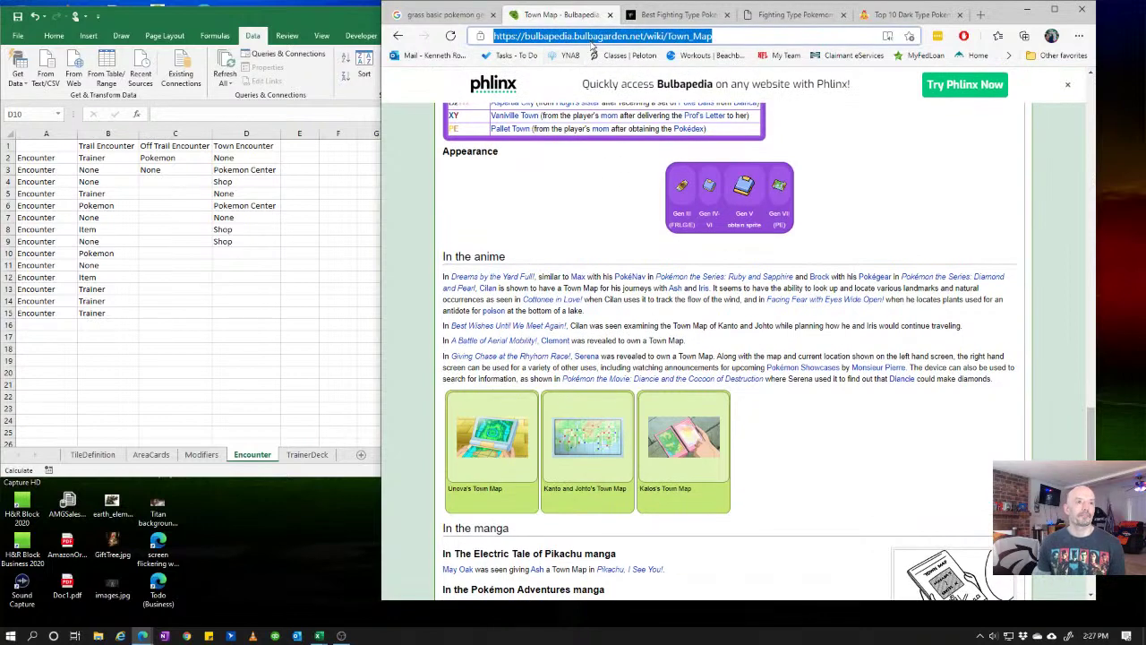
pyautogui.write('what ')
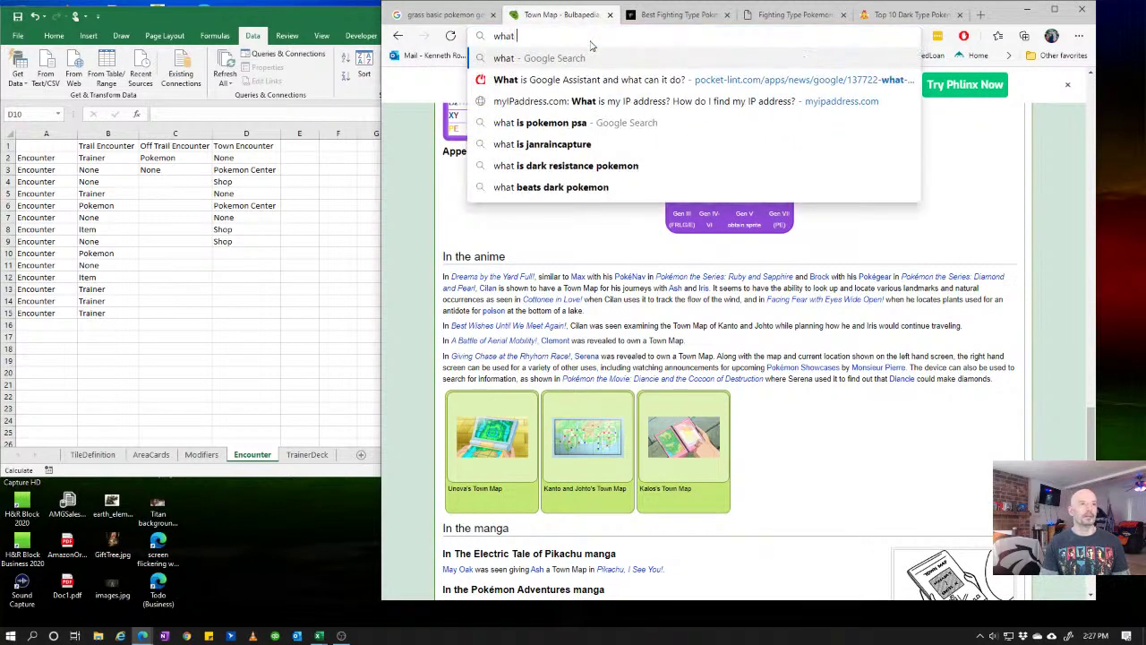
pyautogui.write('buildings aring')
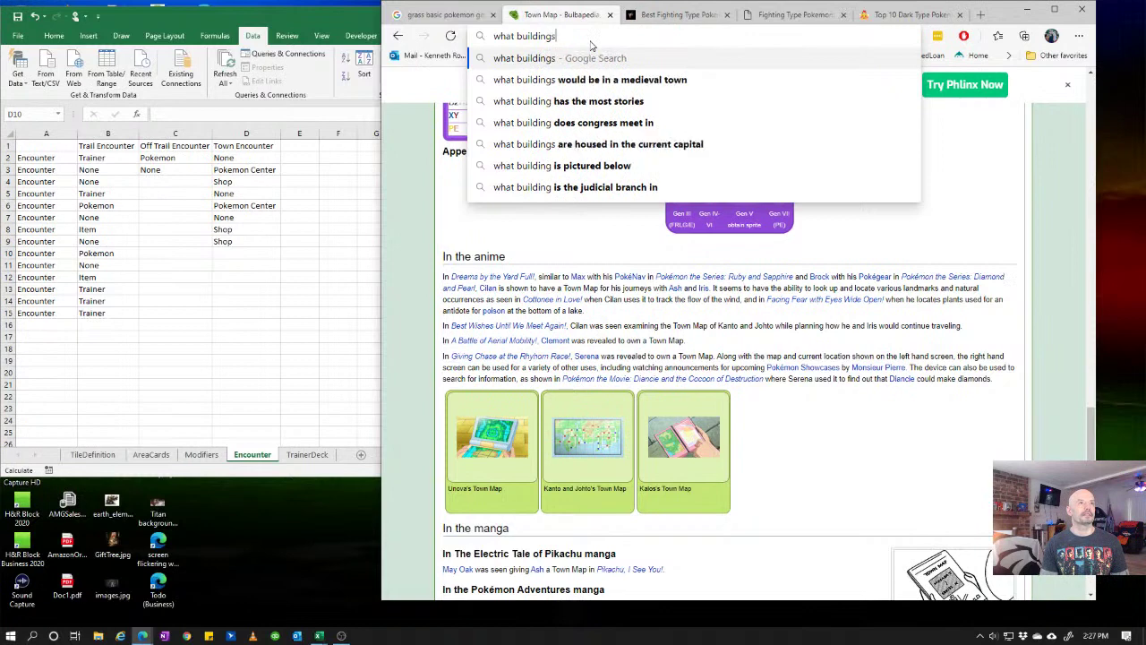
pyautogui.press('BackSpace')
pyautogui.press('BackSpace')
pyautogui.press('BackSpace')
pyautogui.press('BackSpace')
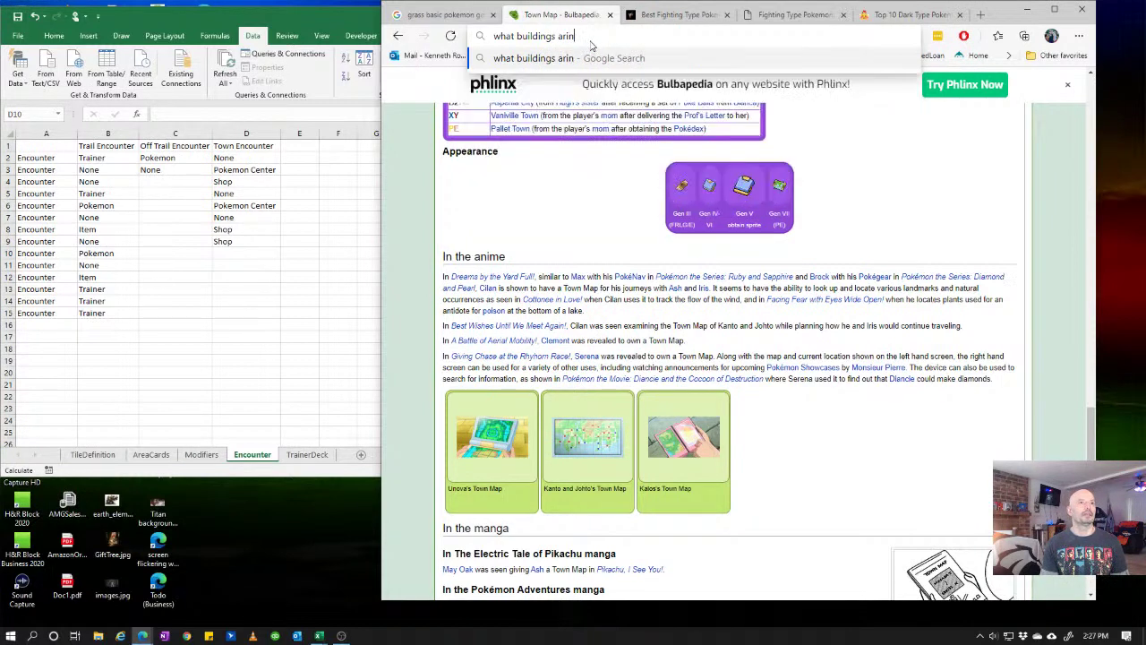
pyautogui.write('e pok')
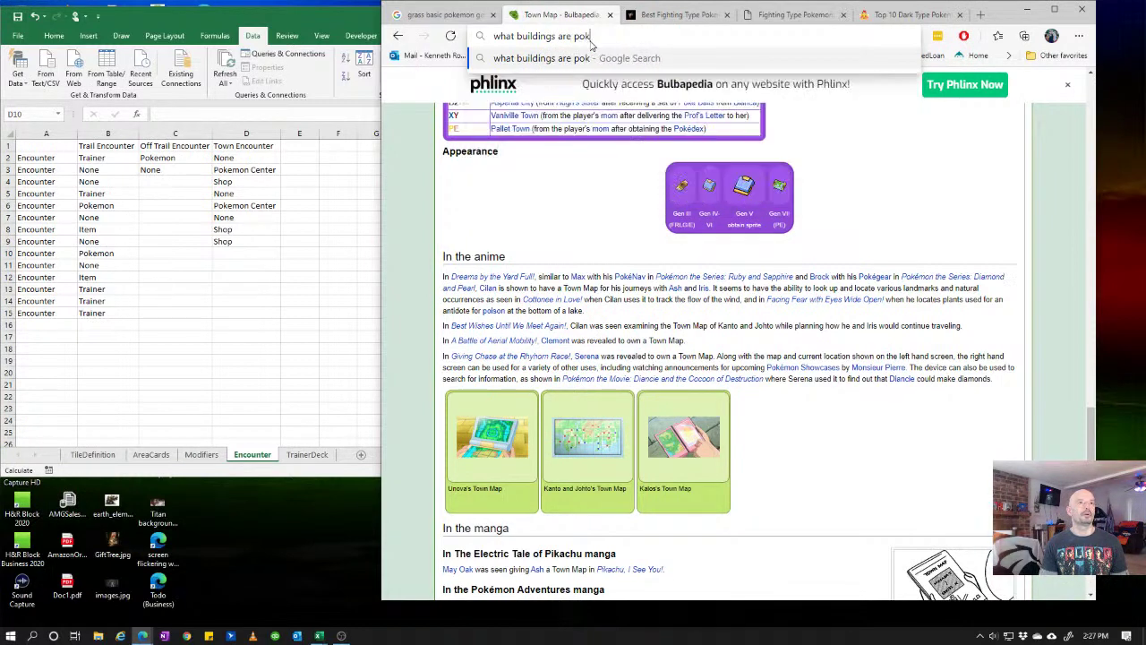
pyautogui.write('emon towns')
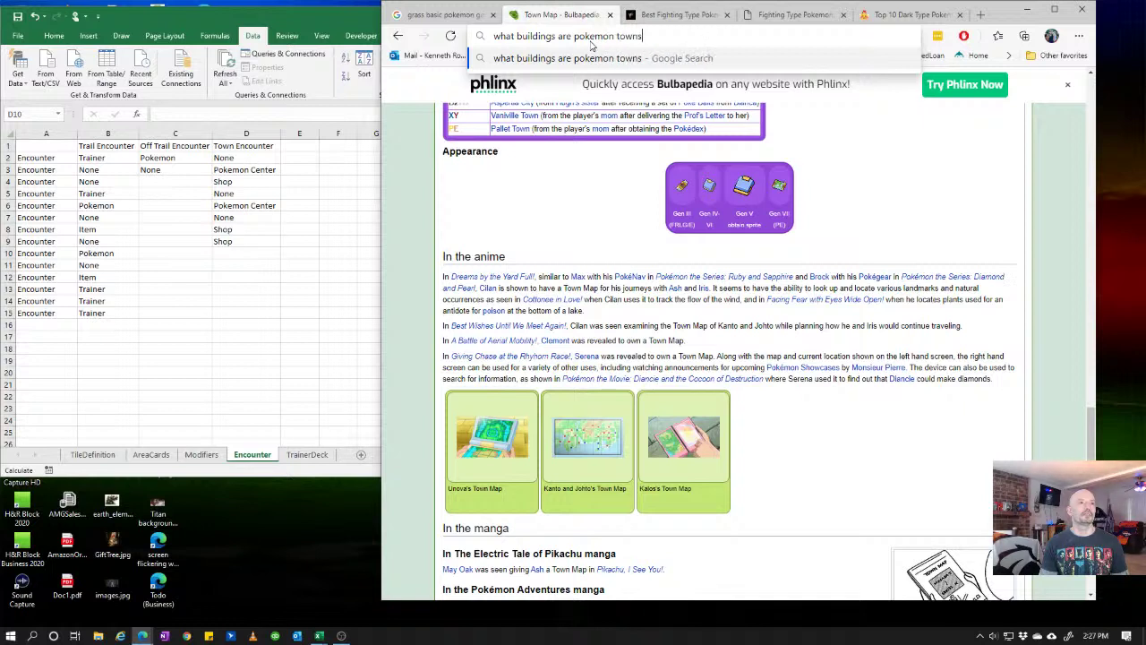
pyautogui.press('Return')
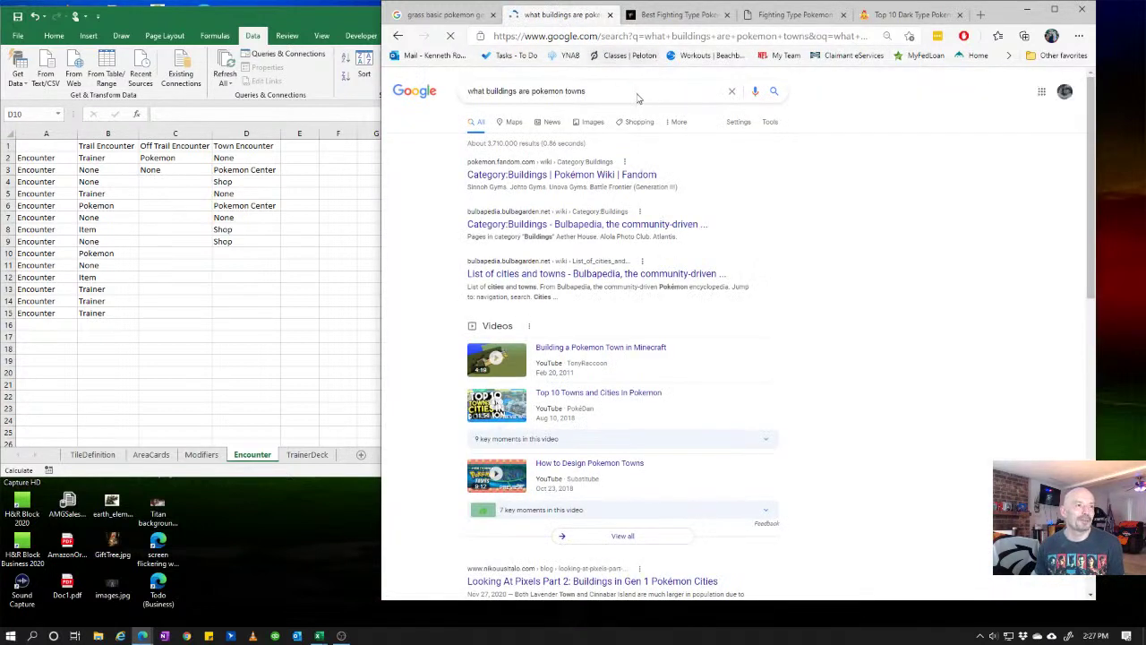
# - Examine the Fandom wiki's Buildings category from the search results for town building ideas and open its Pokémon Day Care page
pyautogui.click(604, 176)
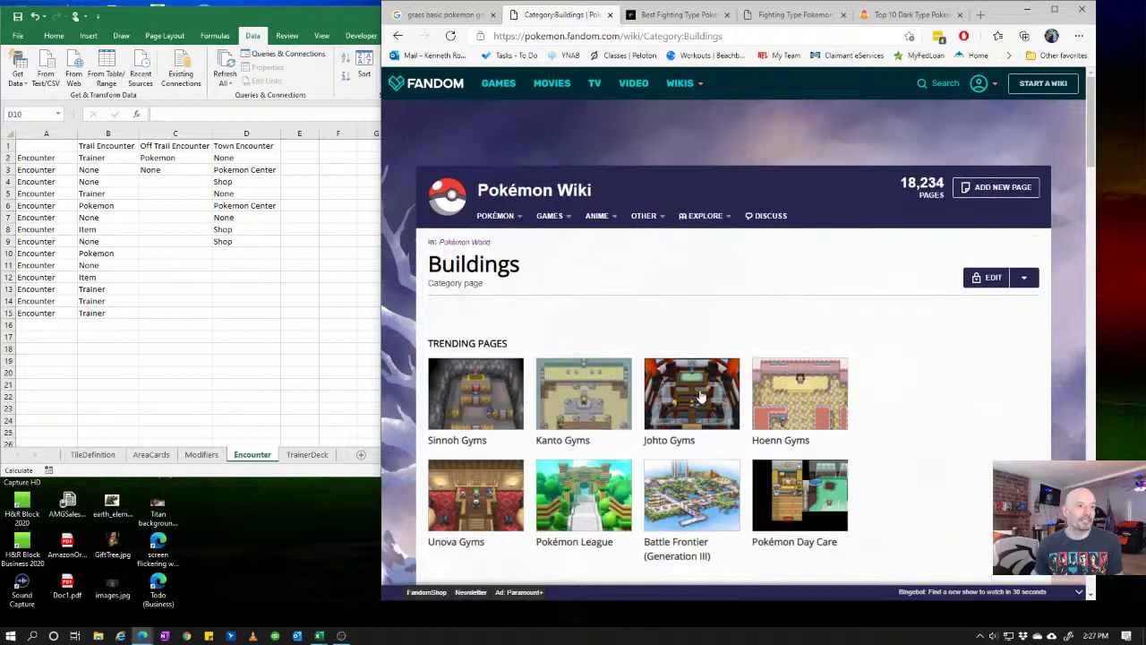
pyautogui.scroll(-2, 829, 387)
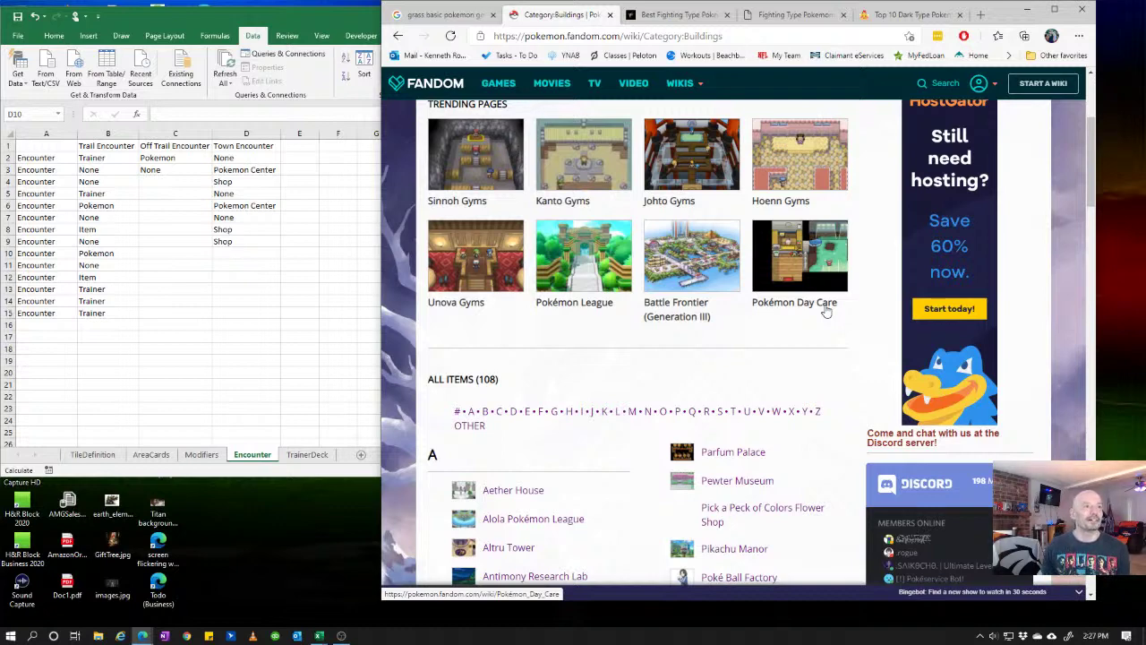
pyautogui.scroll(-2, 826, 310)
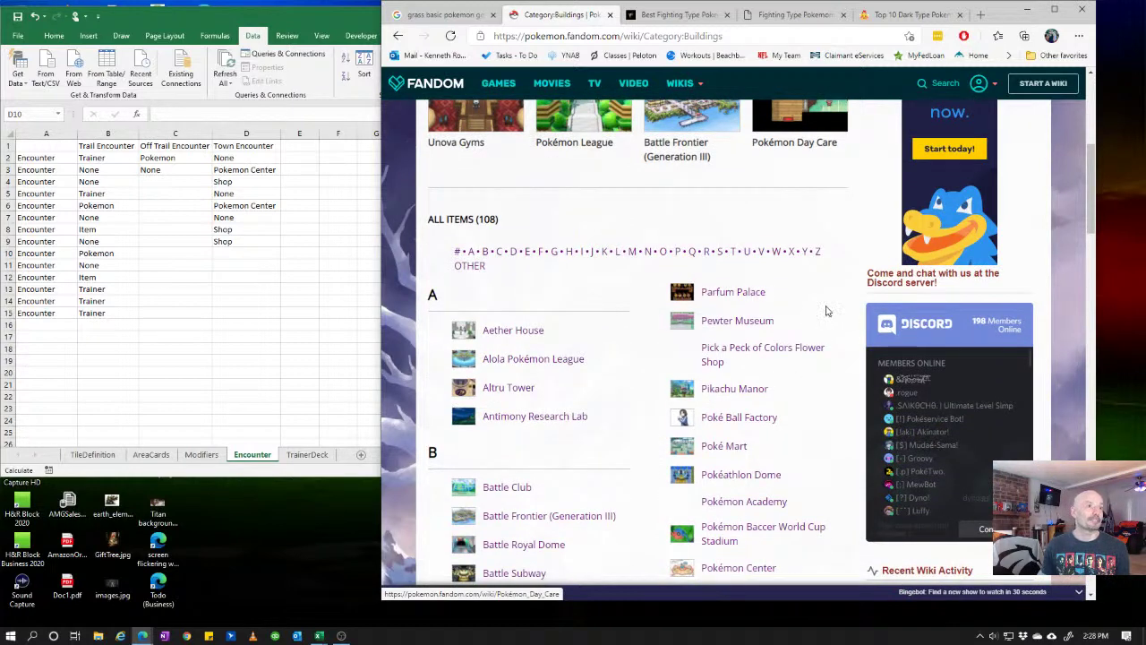
pyautogui.scroll(2, 826, 311)
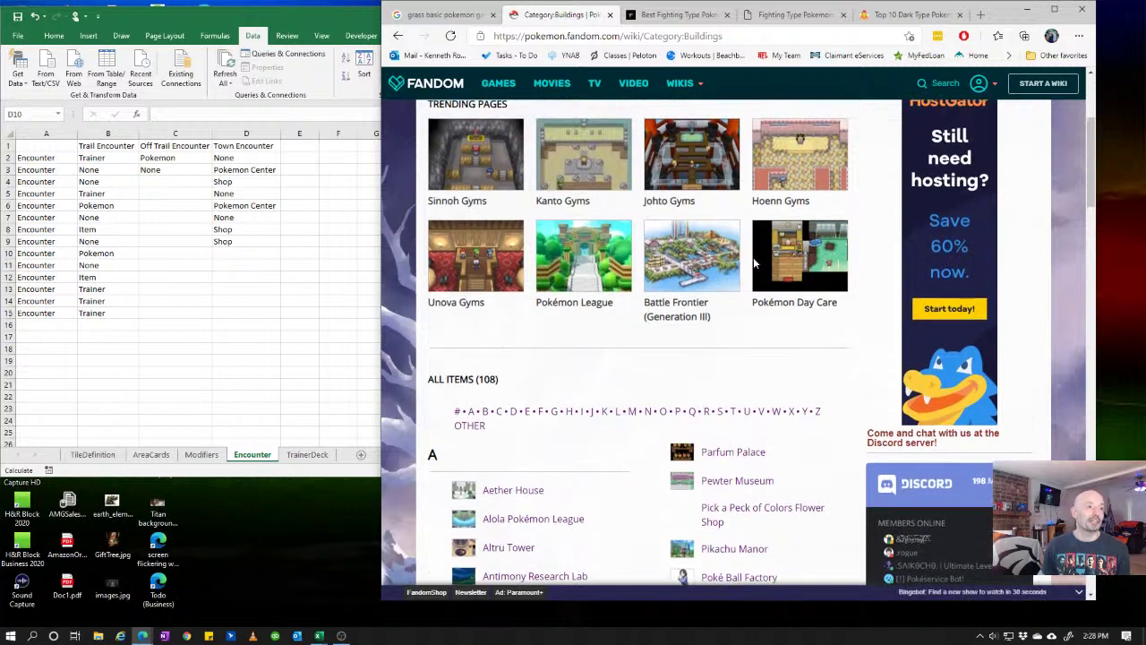
pyautogui.scroll(-3, 753, 257)
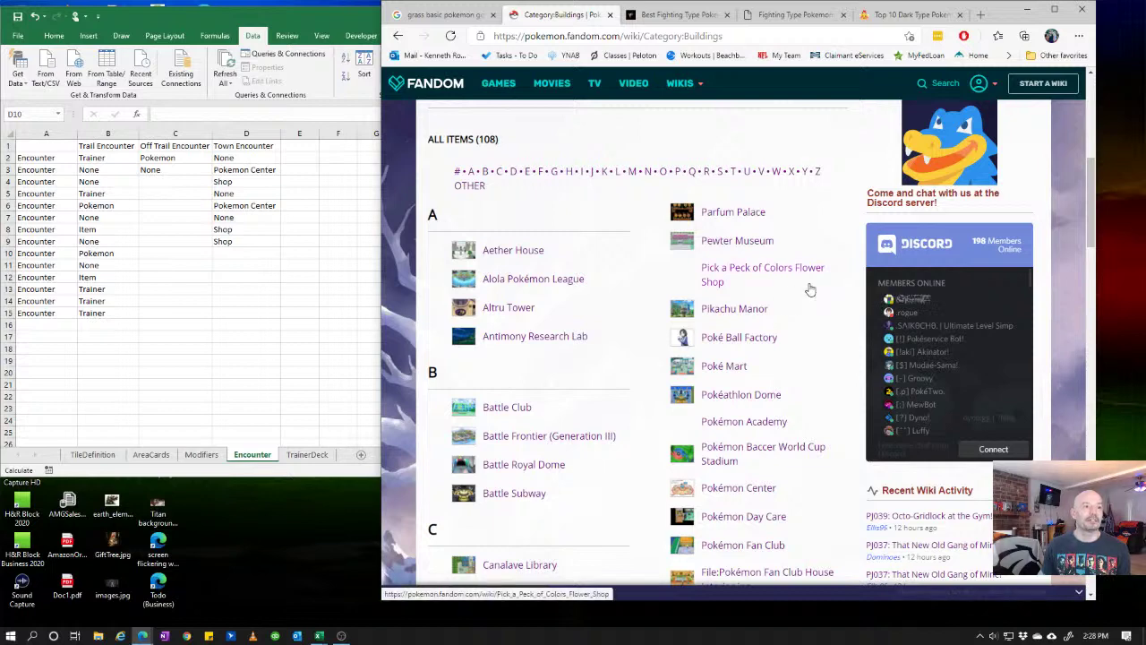
pyautogui.scroll(-3, 806, 292)
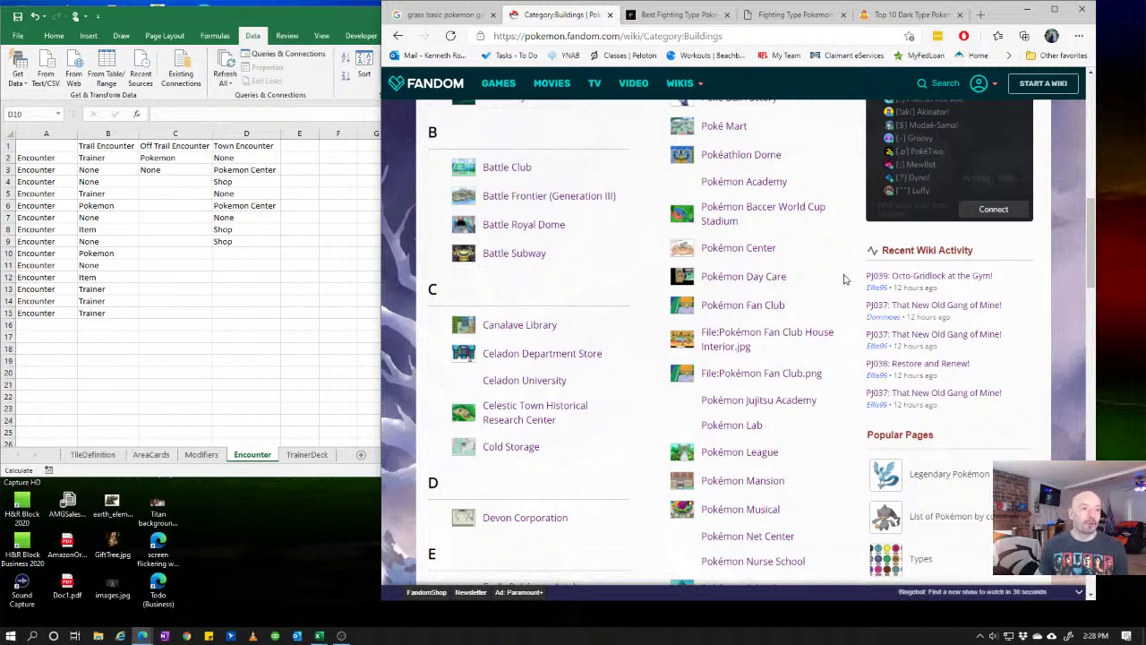
pyautogui.scroll(-2, 842, 280)
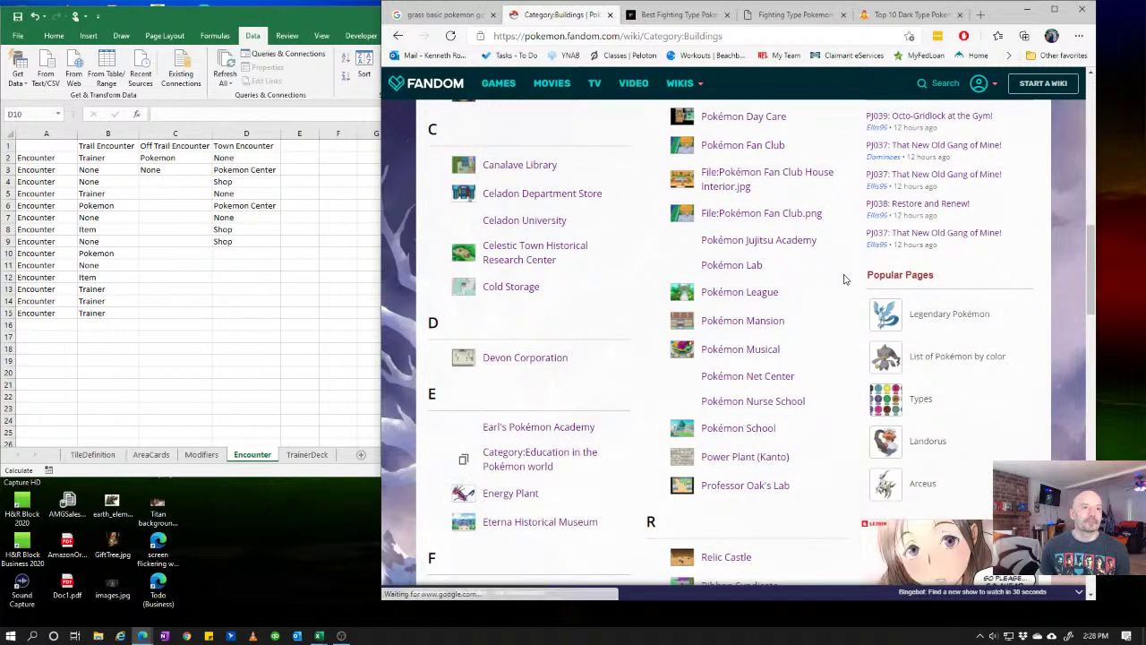
pyautogui.scroll(3, 843, 280)
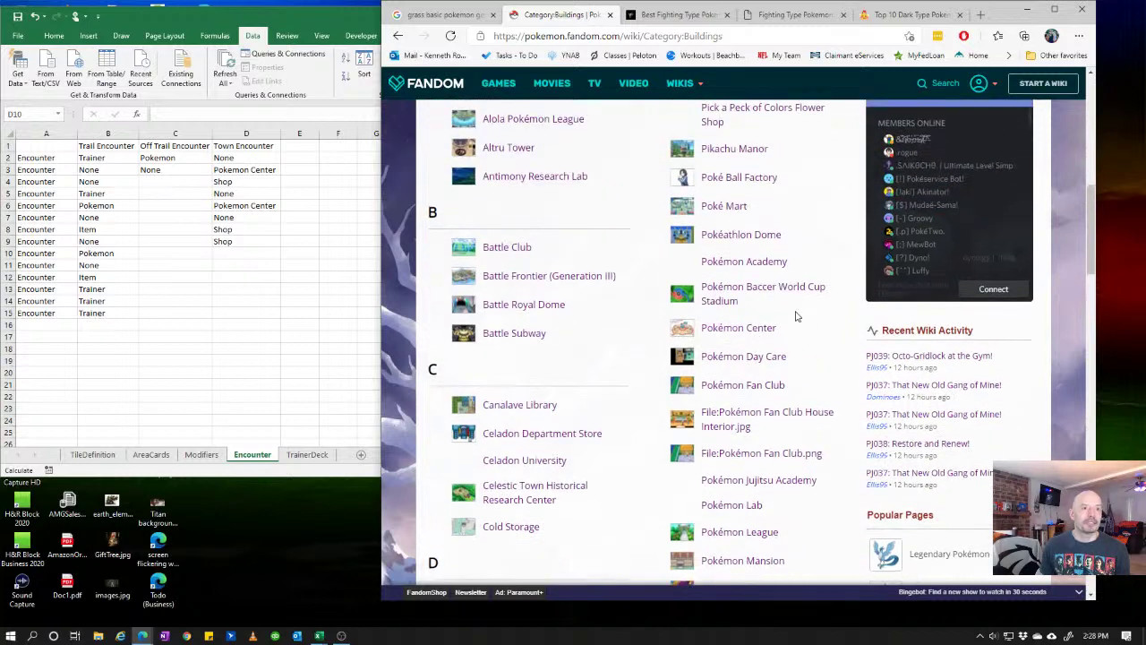
pyautogui.click(773, 357)
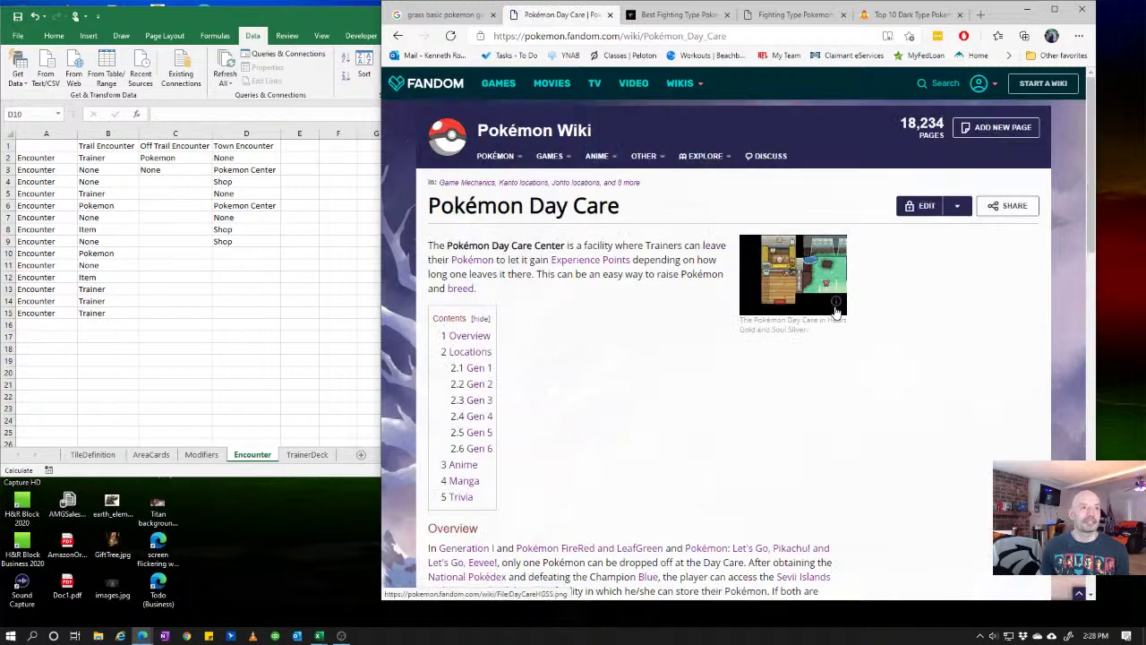